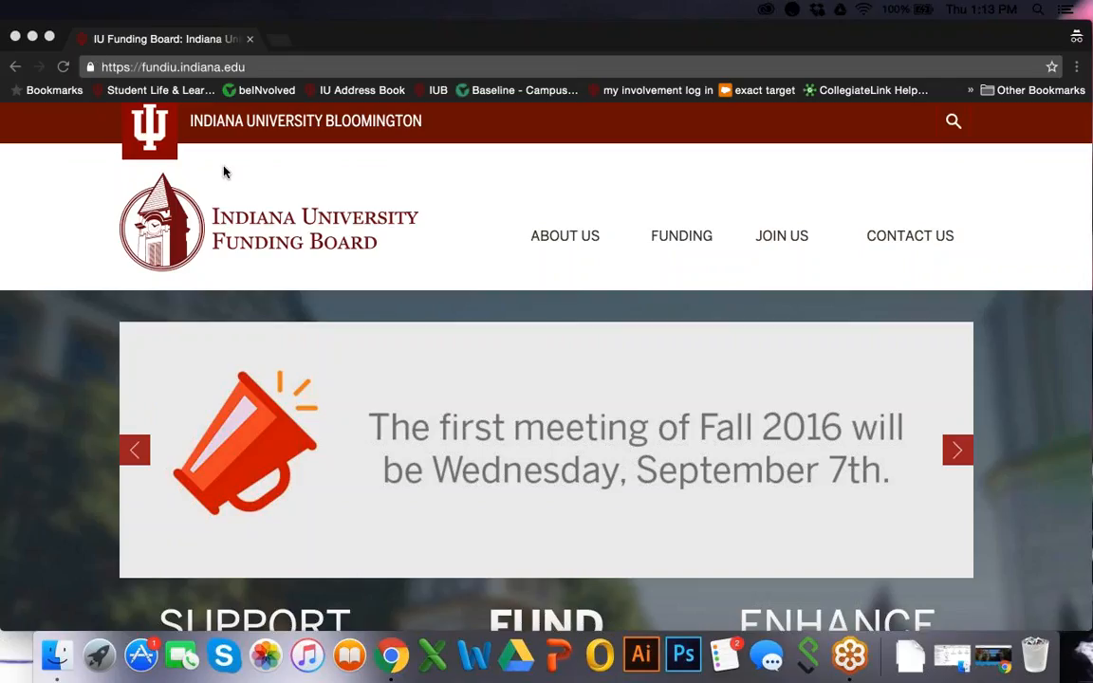
Bring the Chrome window showing the IU Funding Board site at fundiu.indiana.edu to the front
left_click(675, 239)
Go to FUNDING > Funding Application and follow its 'here' link to the IU login
mouse_move(676, 241)
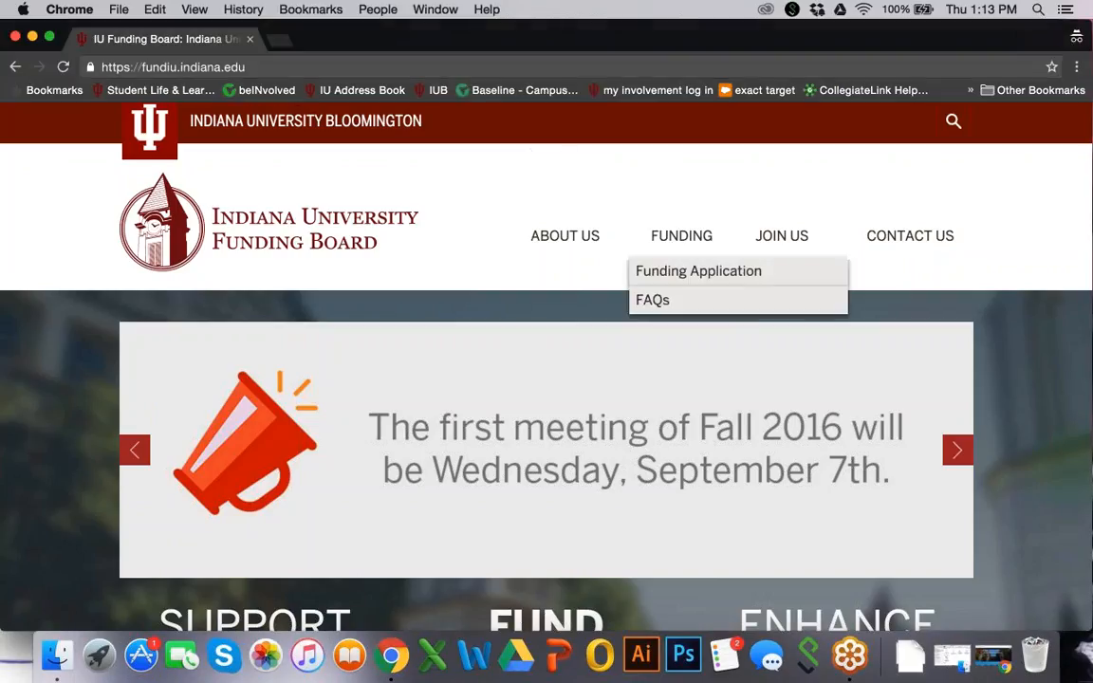
left_click(675, 275)
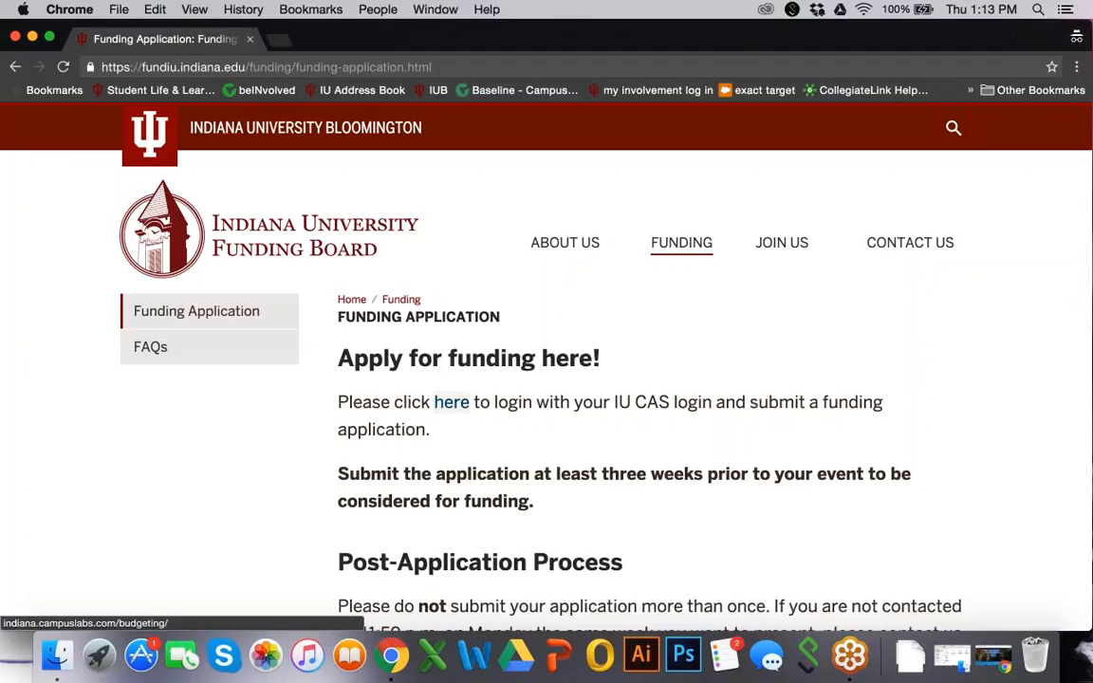
left_click(453, 404)
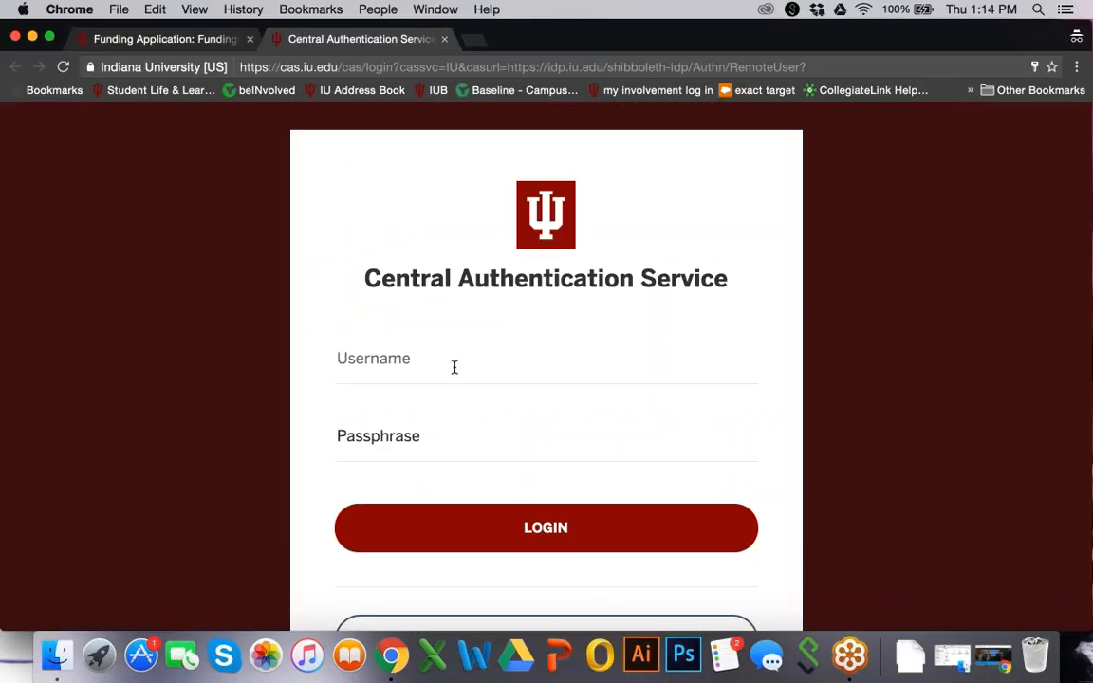
Log in to IU Central Authentication Service with your IU username and passphrase
type("tansnide")
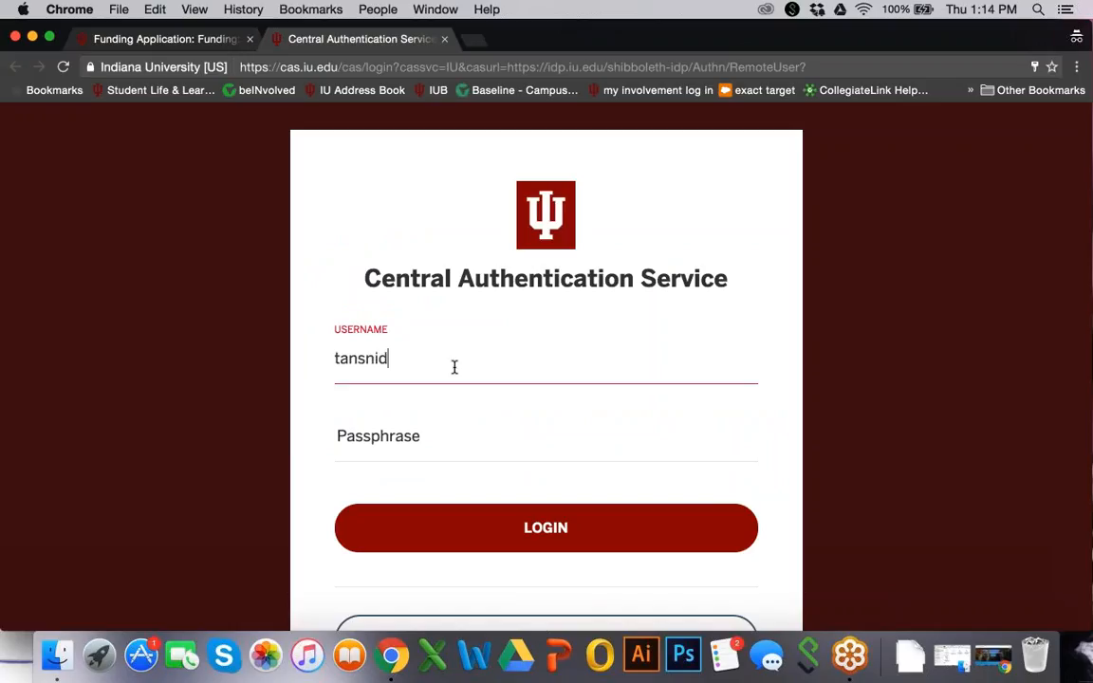
key("Tab")
type("••••••")
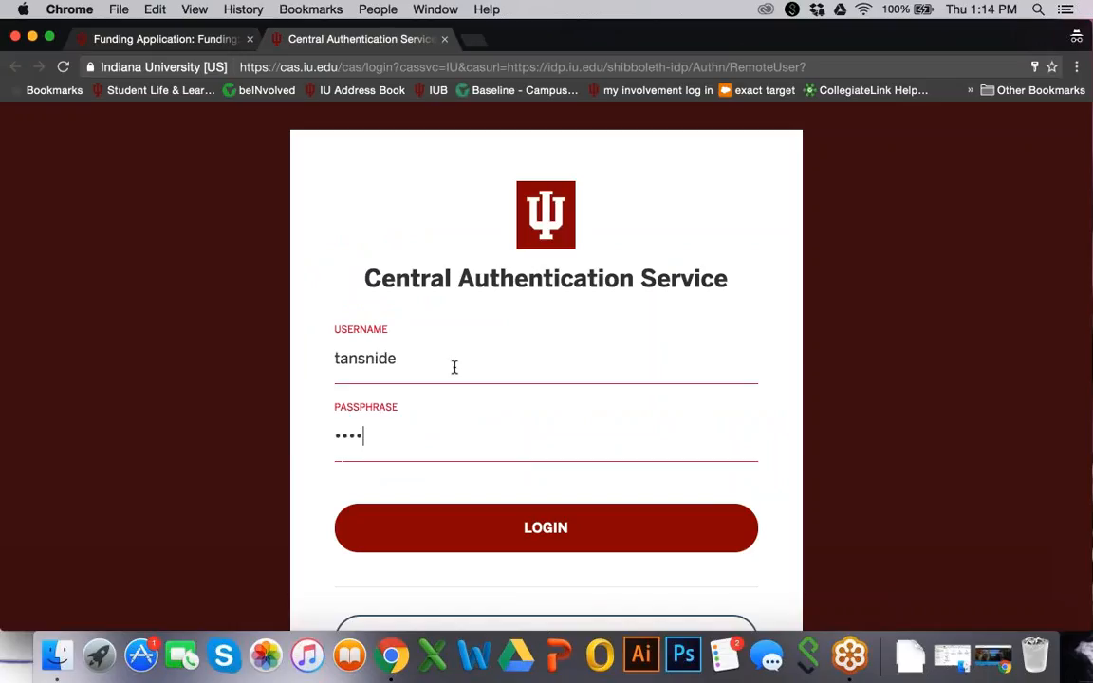
type("•••••••••••••")
key("Return")
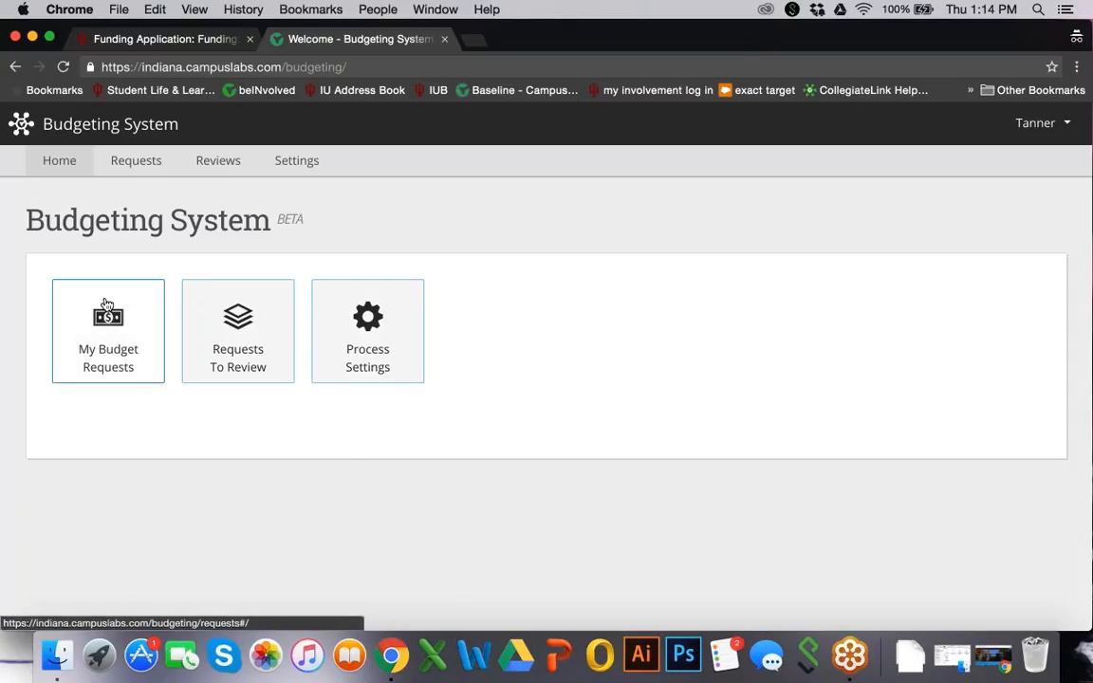
Start a new request from My Budget Requests via Create Request
left_click(104, 344)
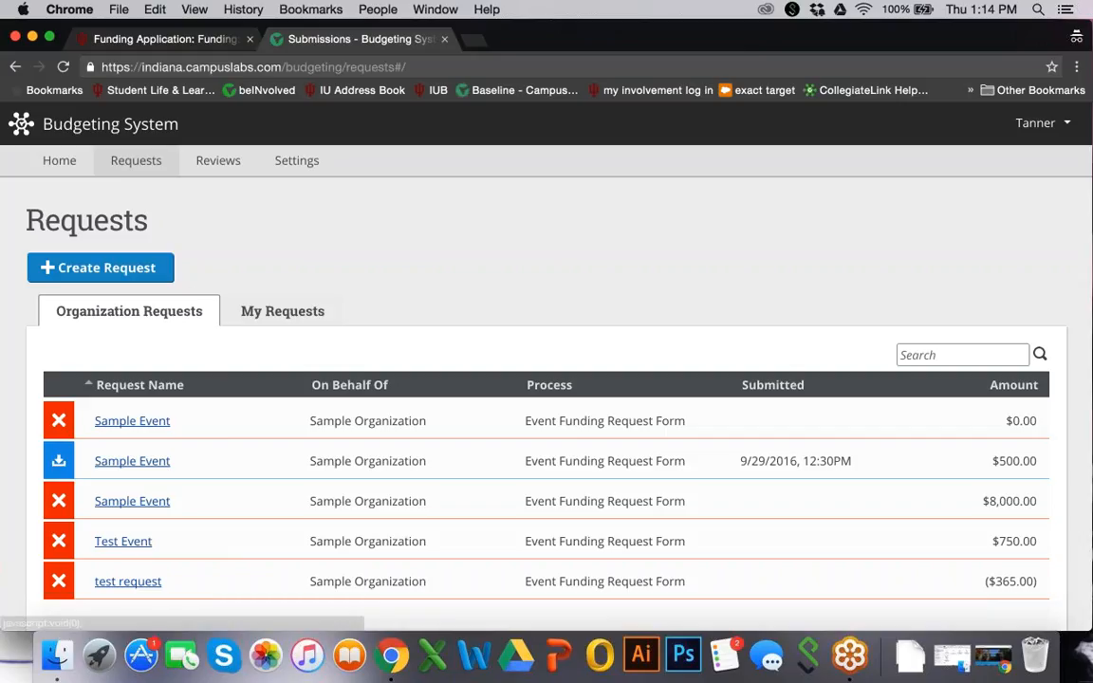
left_click(88, 260)
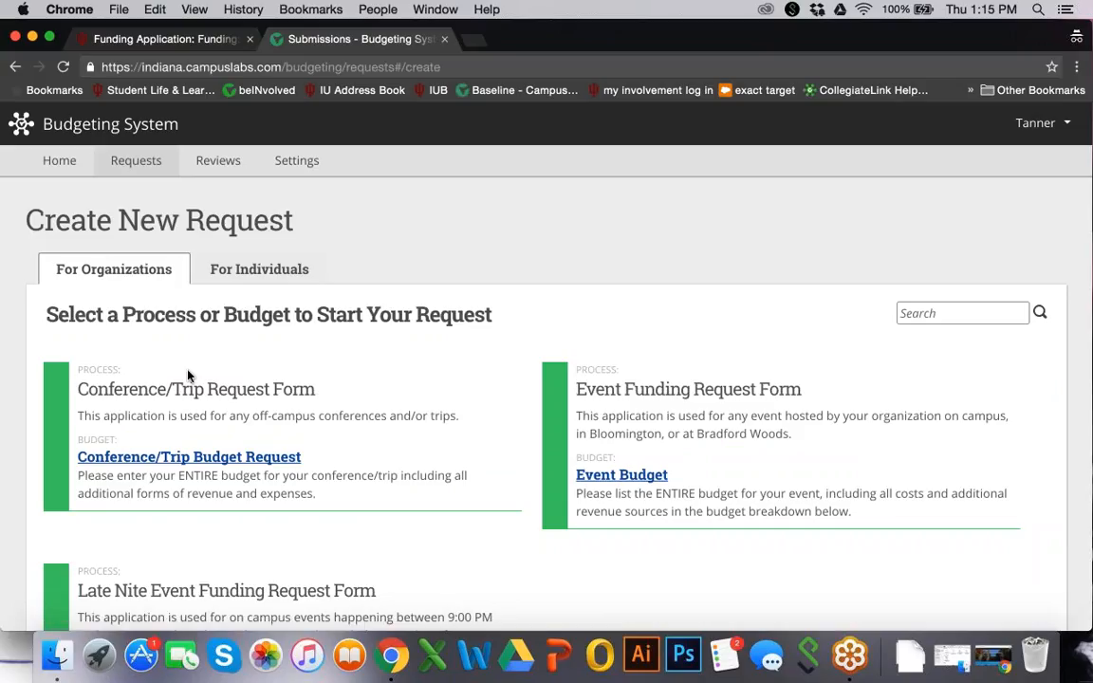
scroll(190, 455, "down", 3)
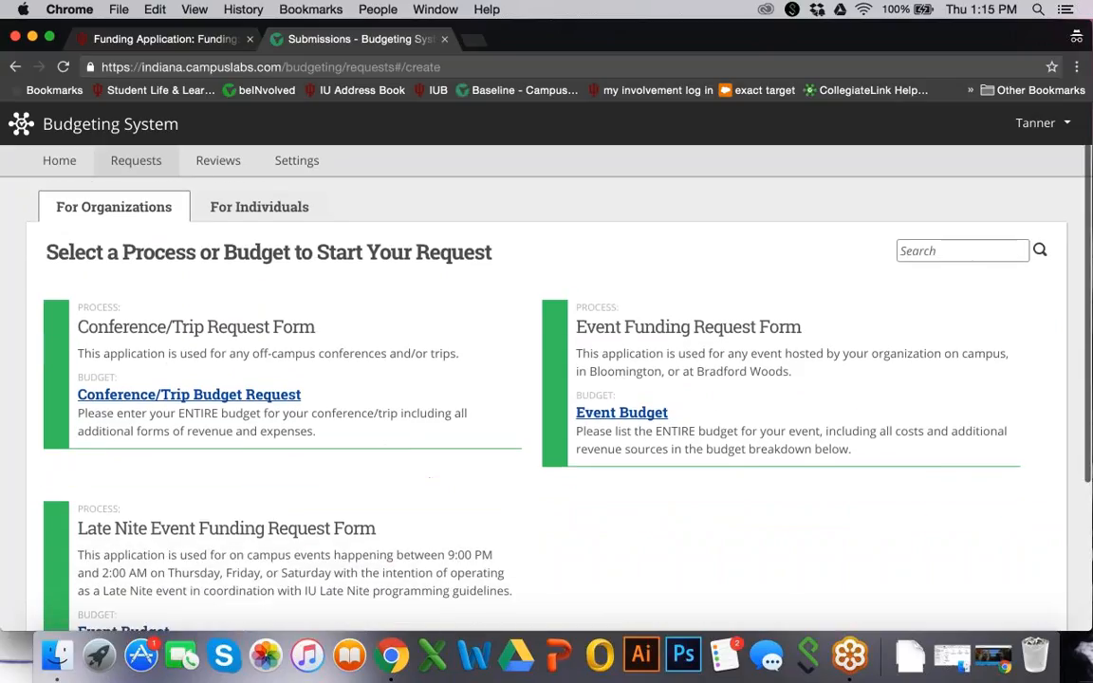
Choose Event Budget under the Event Funding Request Form
scroll(546, 398, "down", 1)
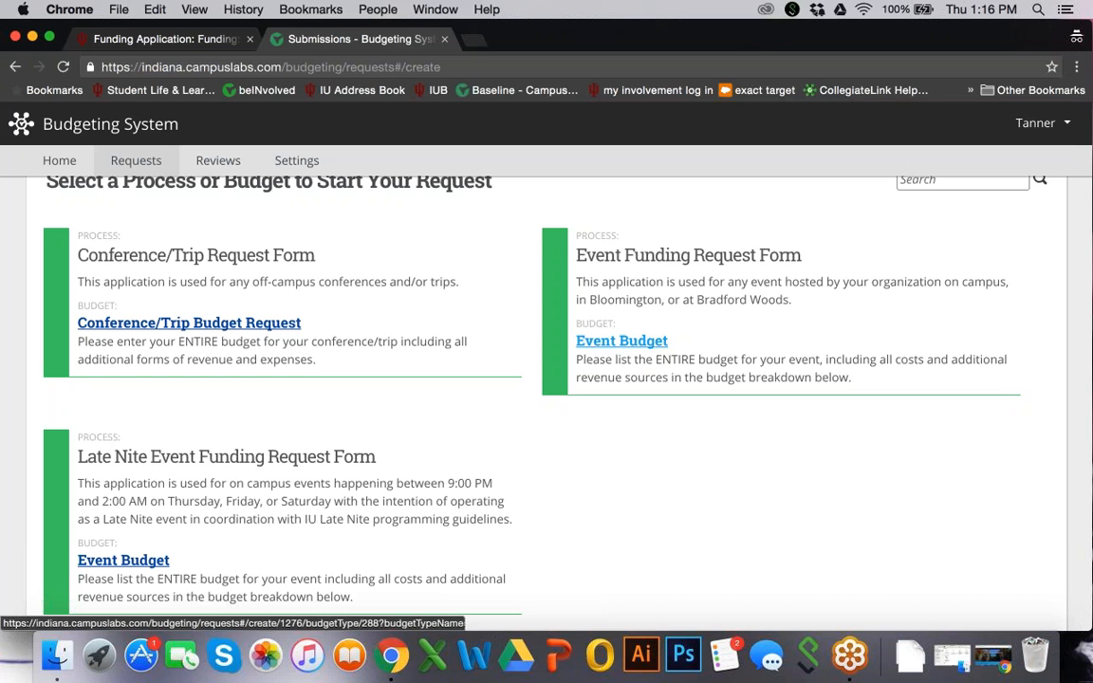
left_click(621, 340)
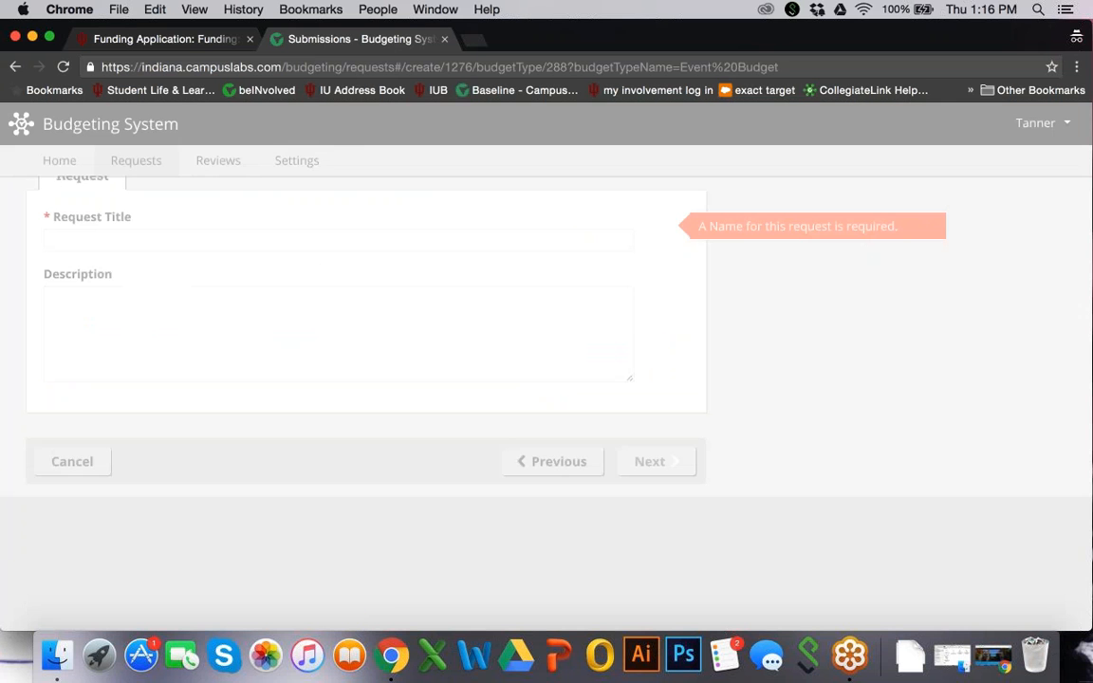
Make Sample Organization the request owner
scroll(555, 380, "up", 1)
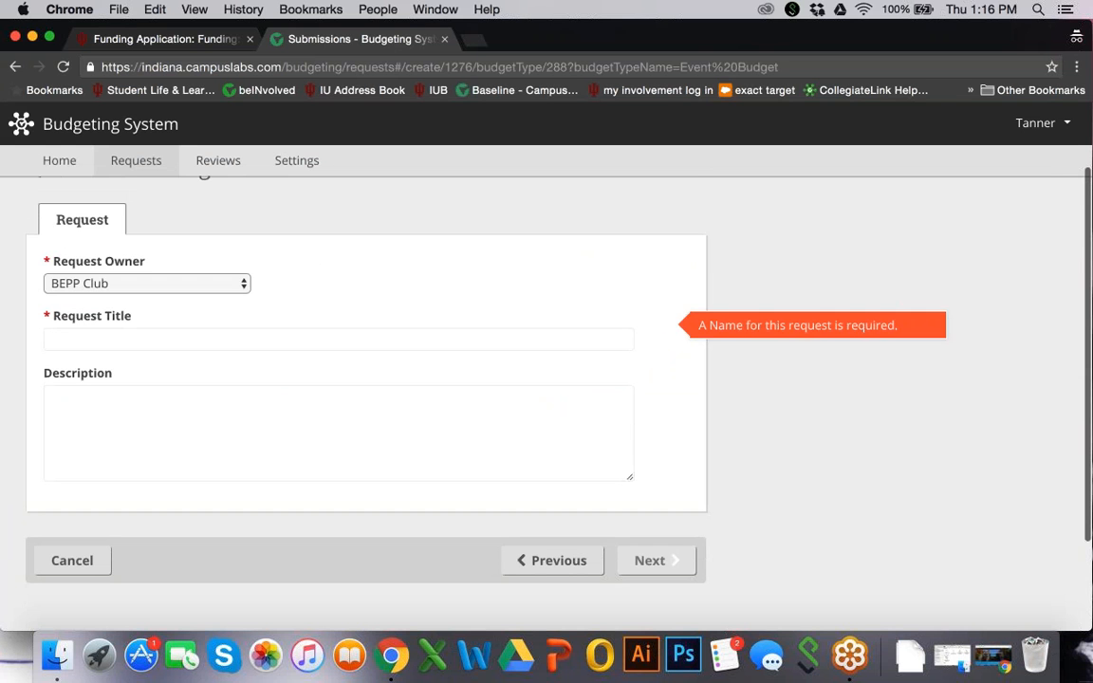
left_click(216, 286)
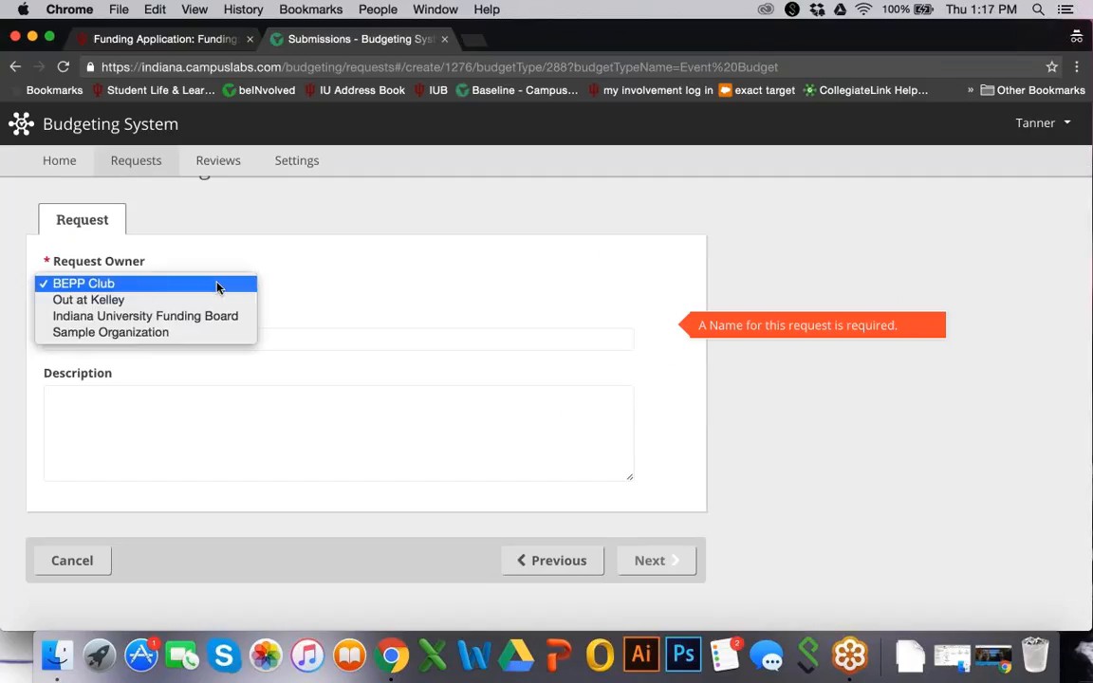
left_click(204, 333)
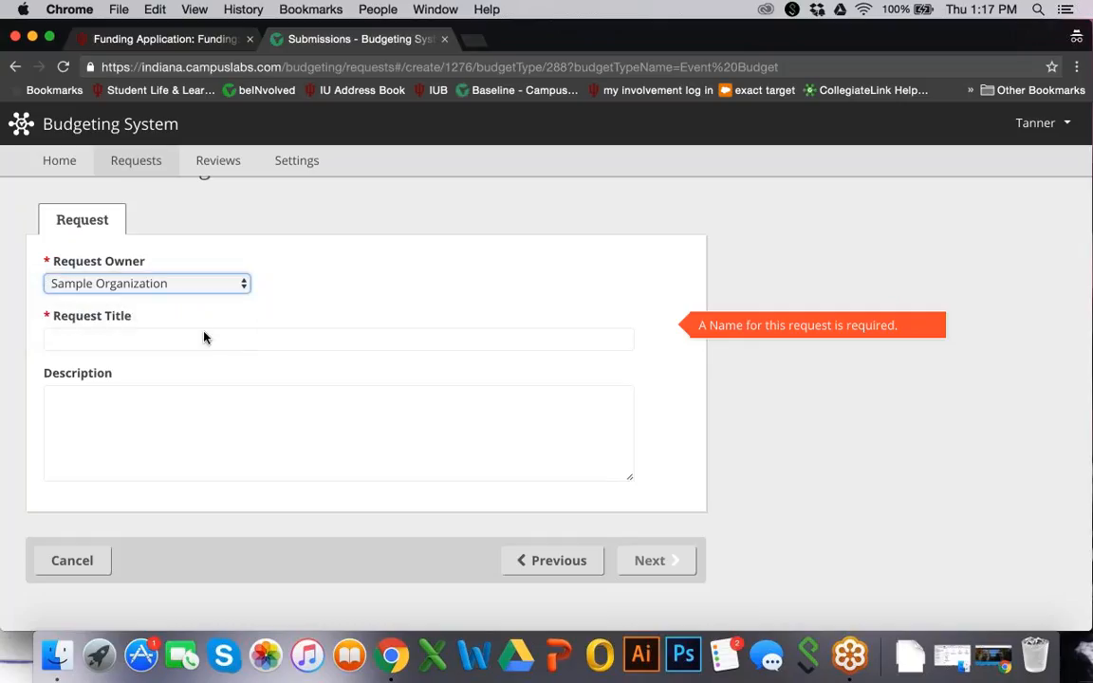
scroll(204, 336, "up", 2)
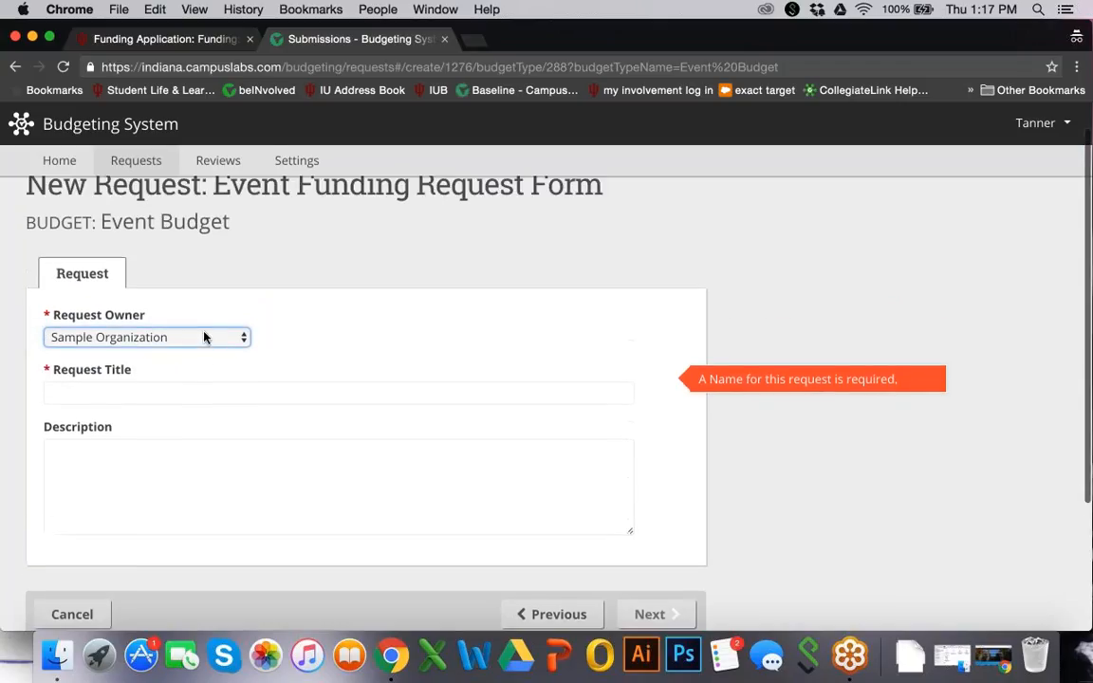
scroll(204, 336, "down", 1)
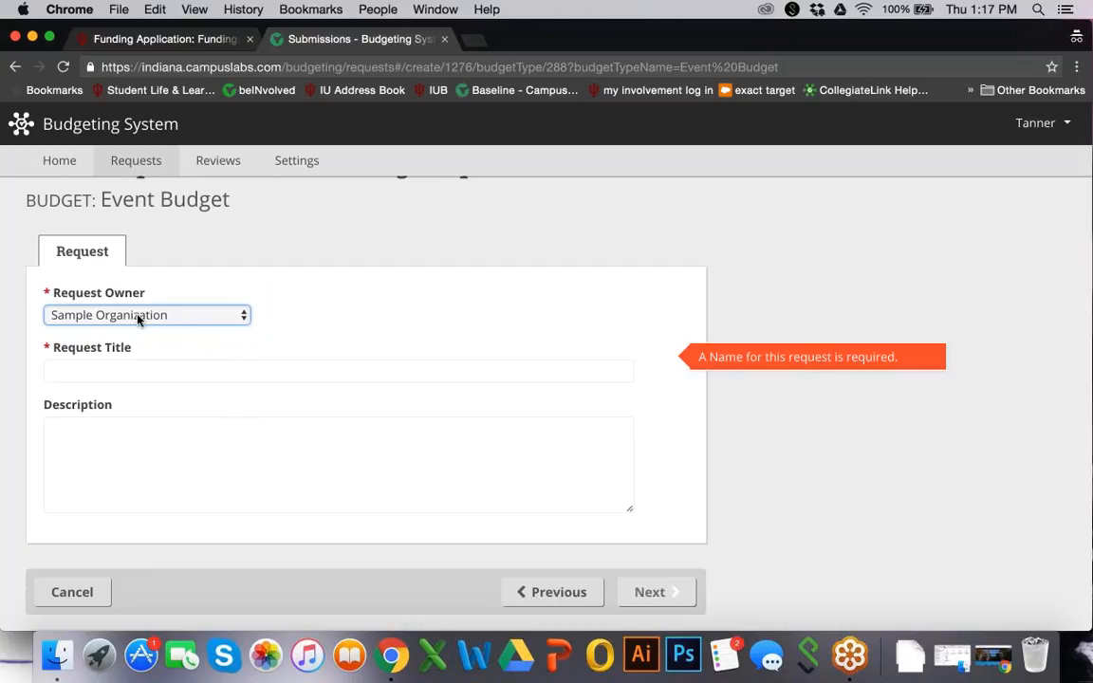
Title the request 'Sample Event', describe it as 'This is the sample event description.', and continue
key("Tab")
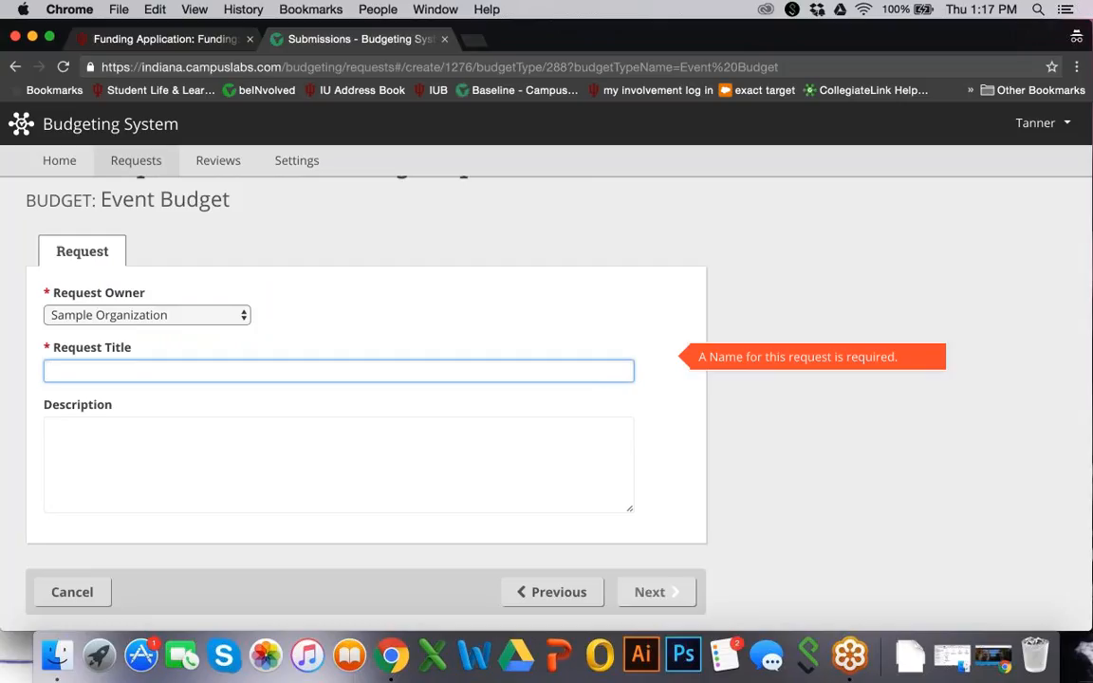
type("Sa")
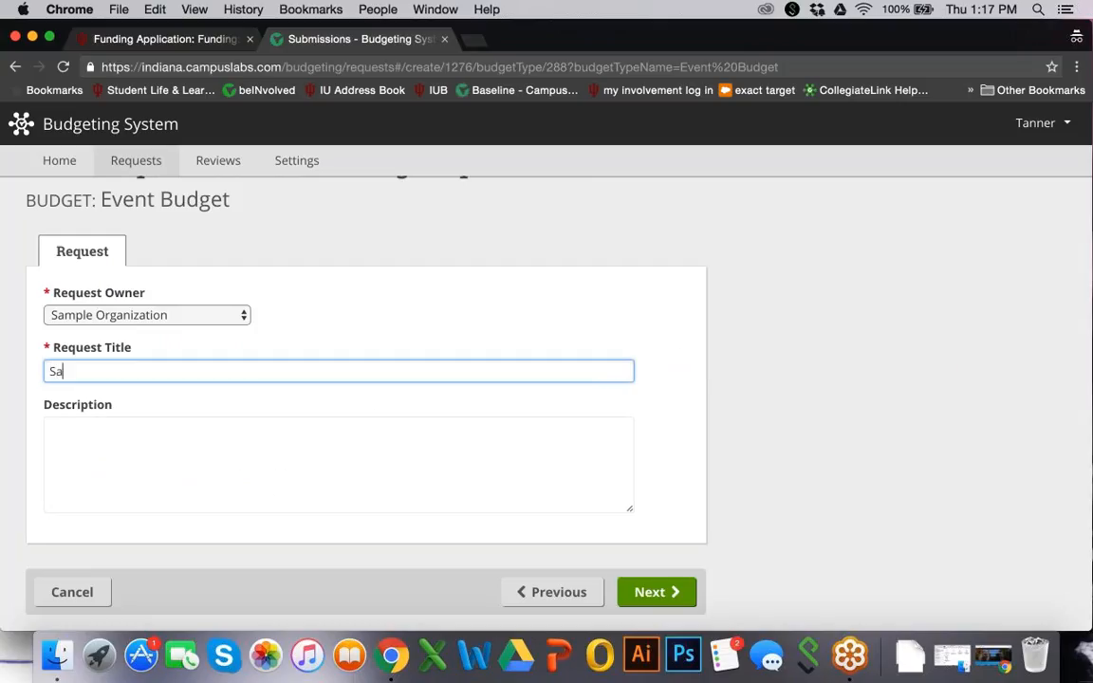
type("mple Event")
key("Tab")
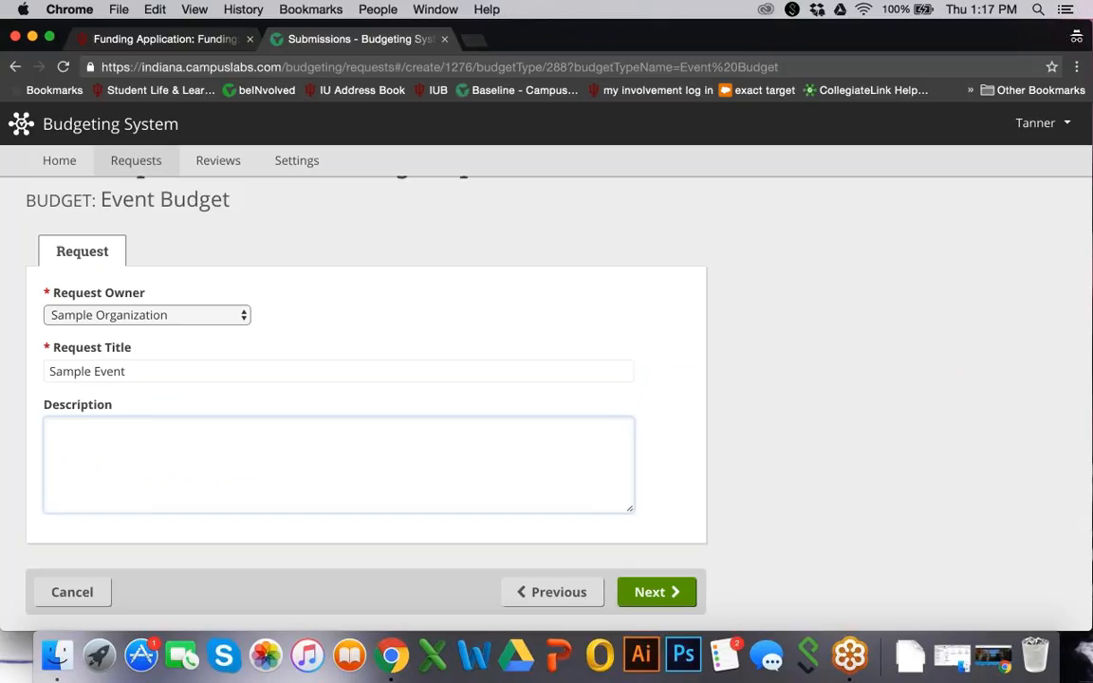
type("This is the sample event des")
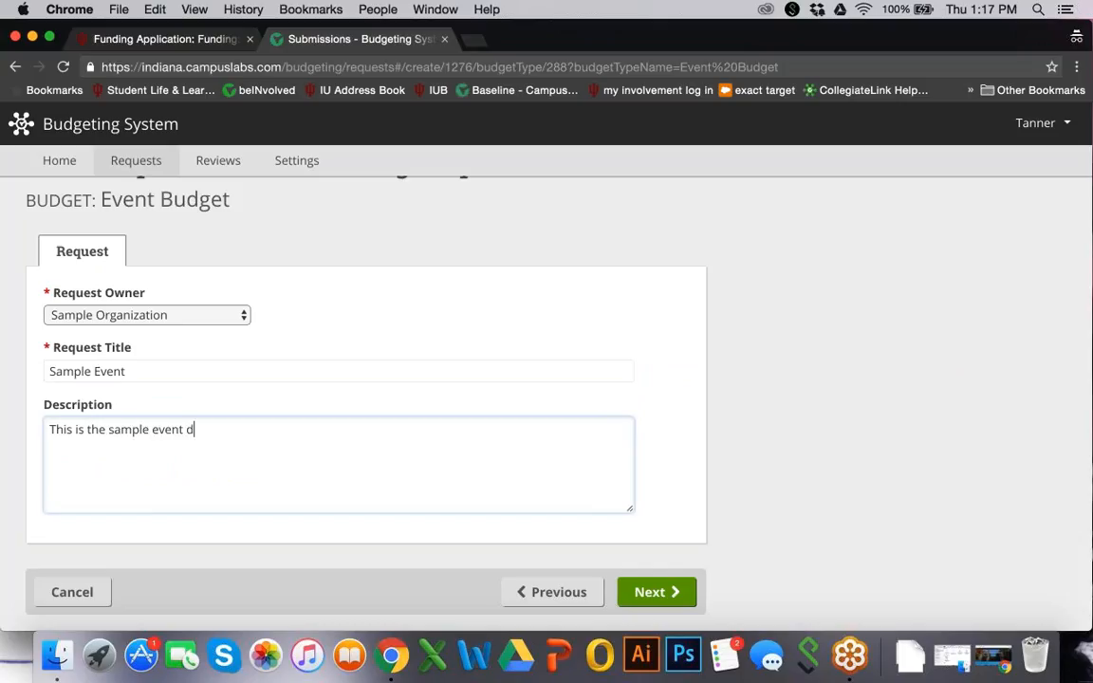
type("cription.")
left_click(649, 594)
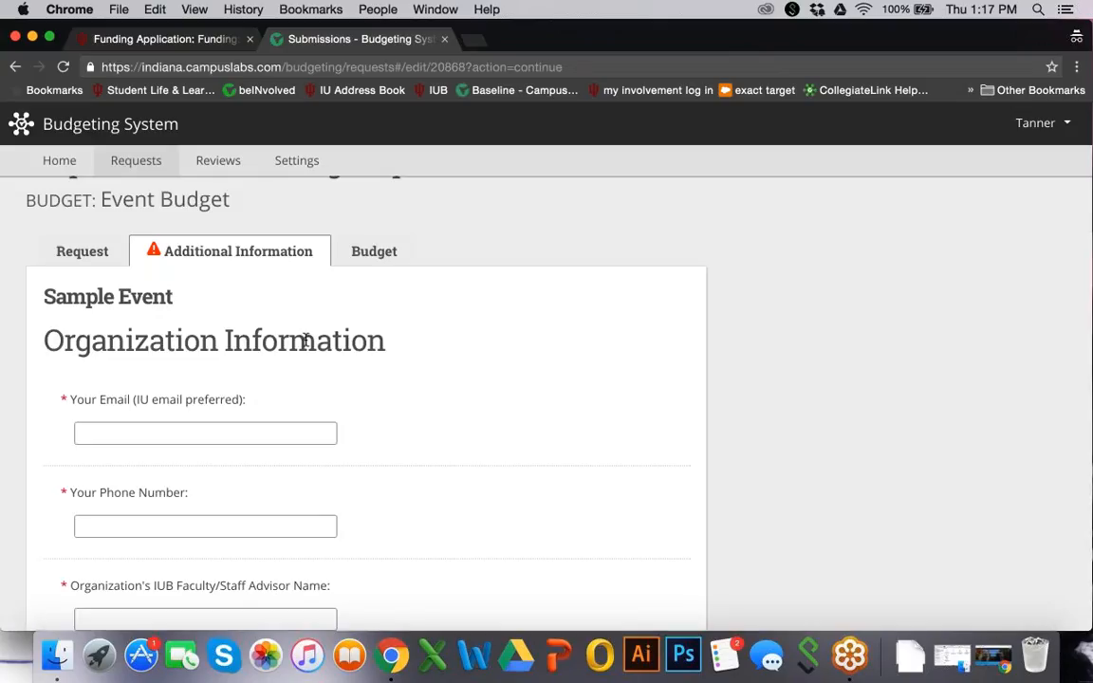
Enter your contact e-mail address and phone number
scroll(373, 378, "down", 1)
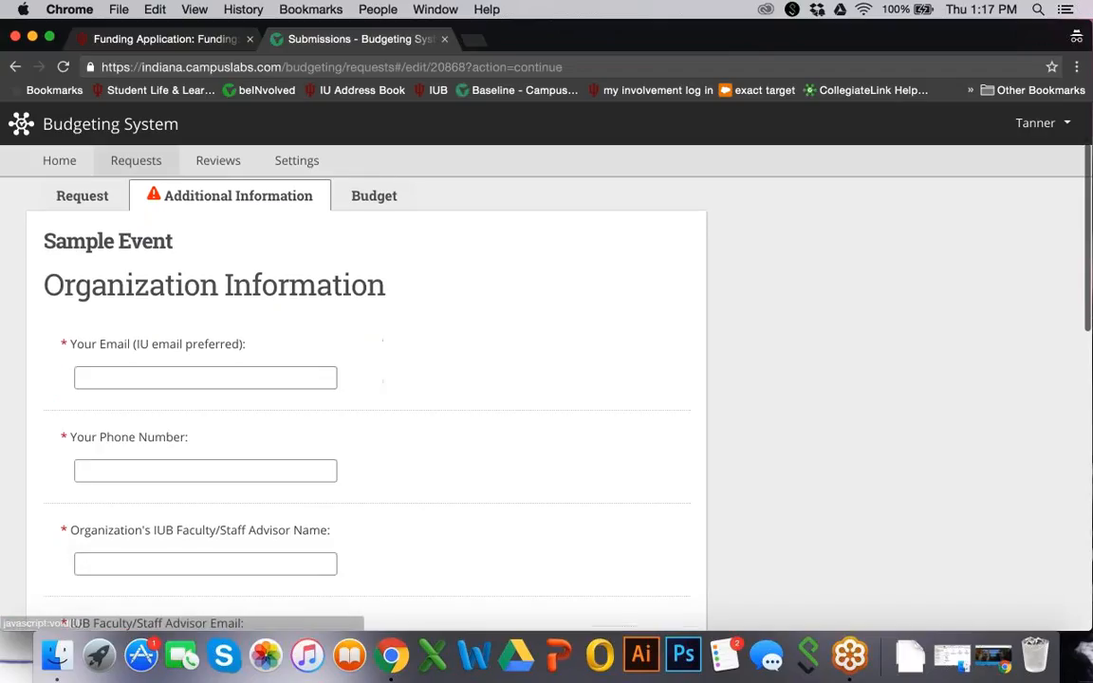
scroll(140, 247, "down", 1)
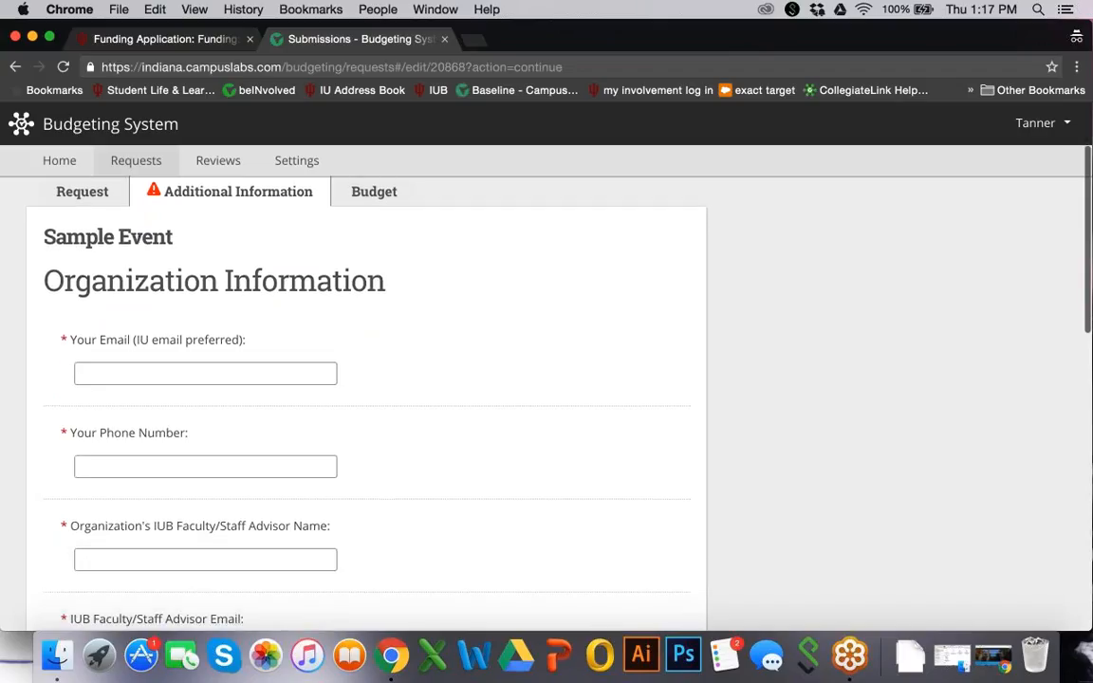
left_click(166, 325)
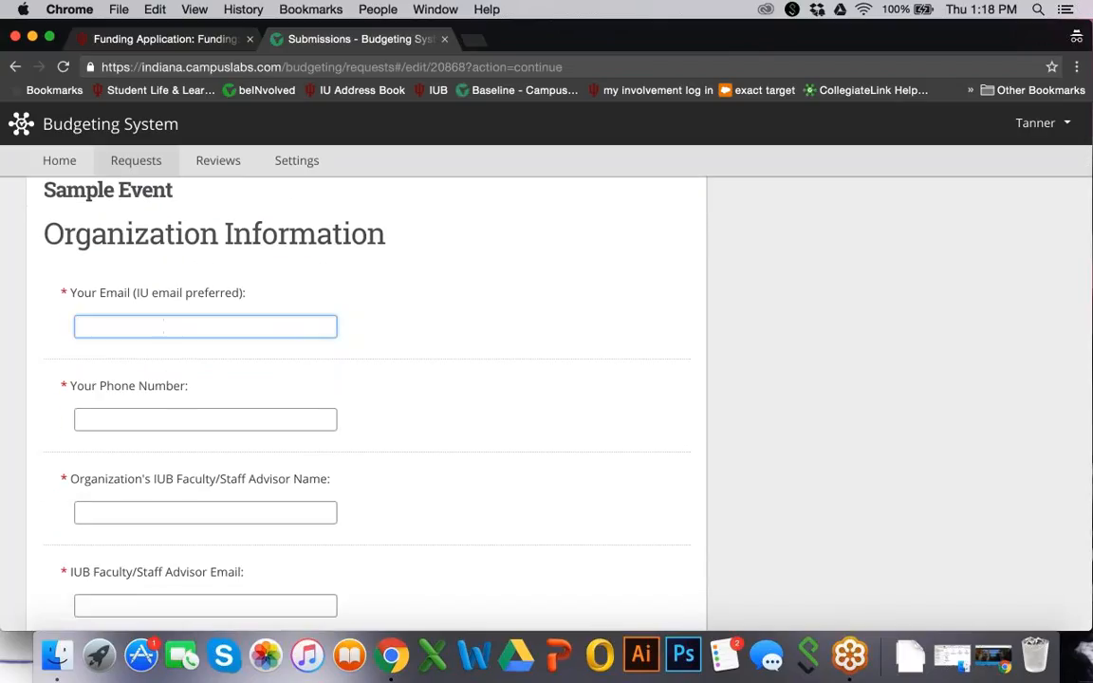
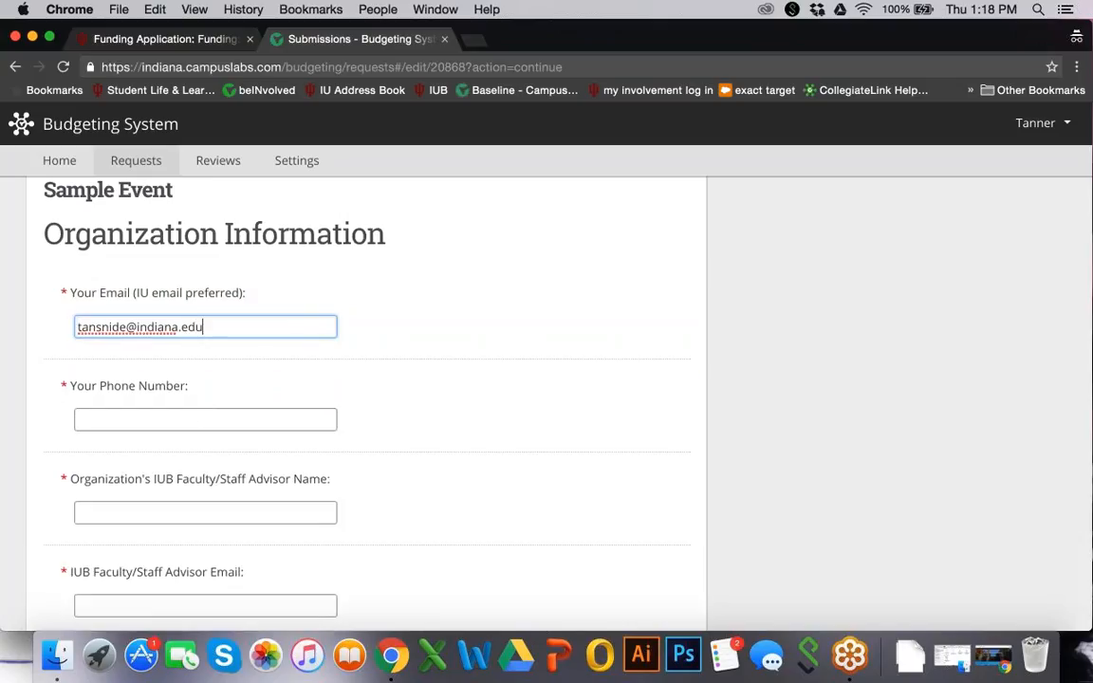
key("Tab")
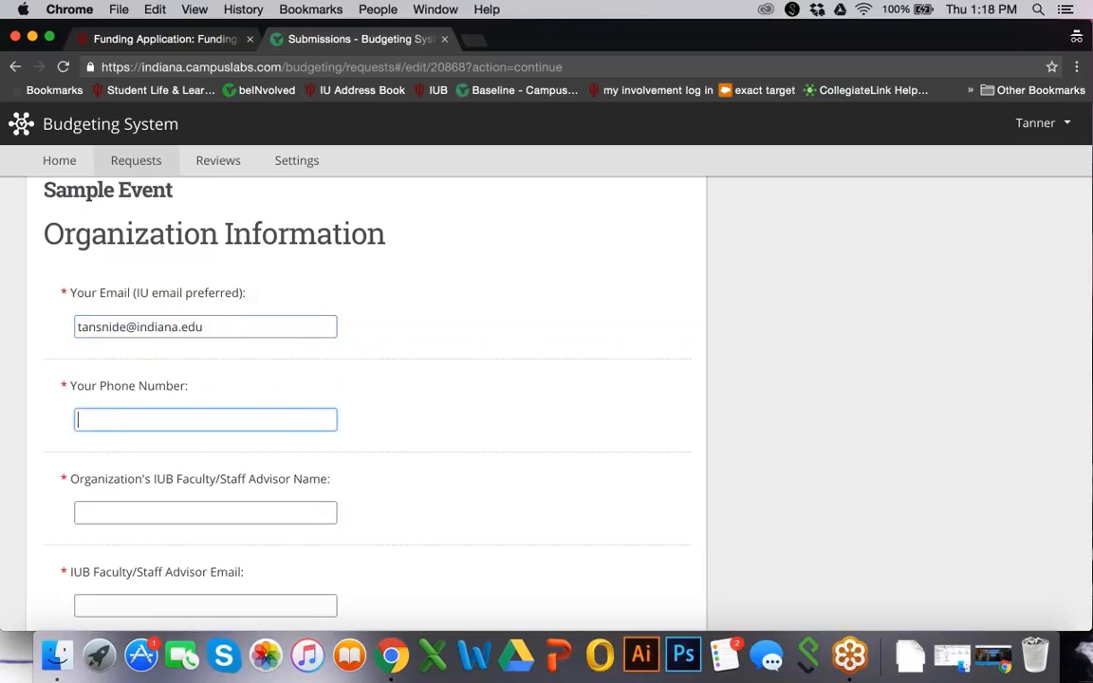
Fill in the faculty advisor's name and e-mail address
scroll(214, 418, "down", 2)
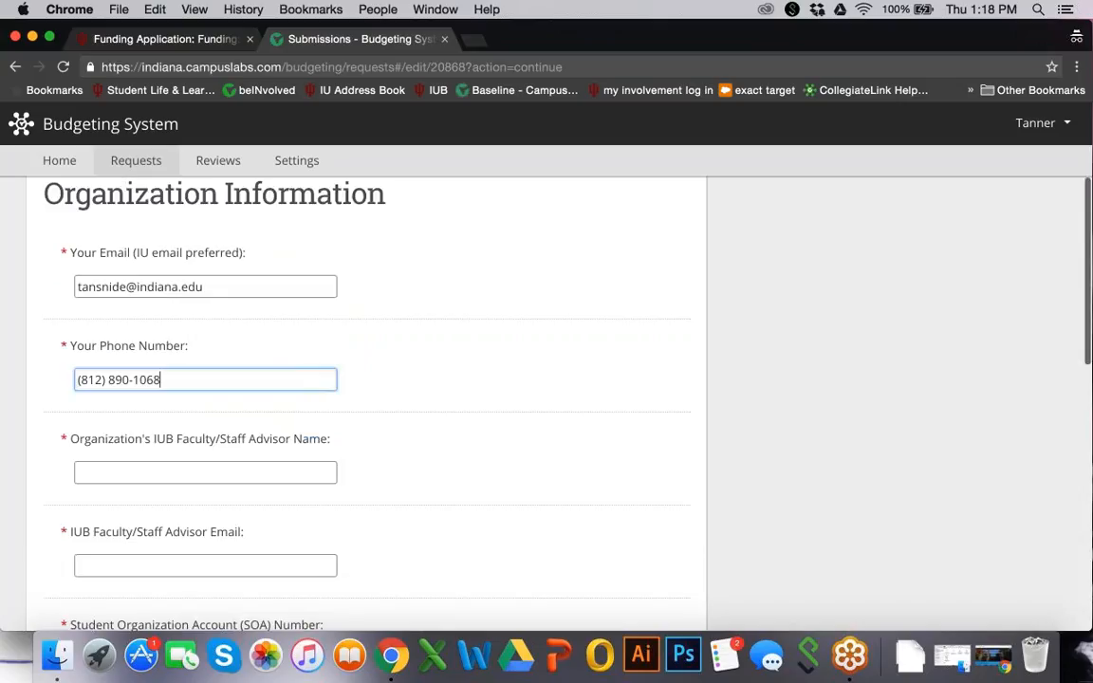
left_click(234, 459)
type("Samp")
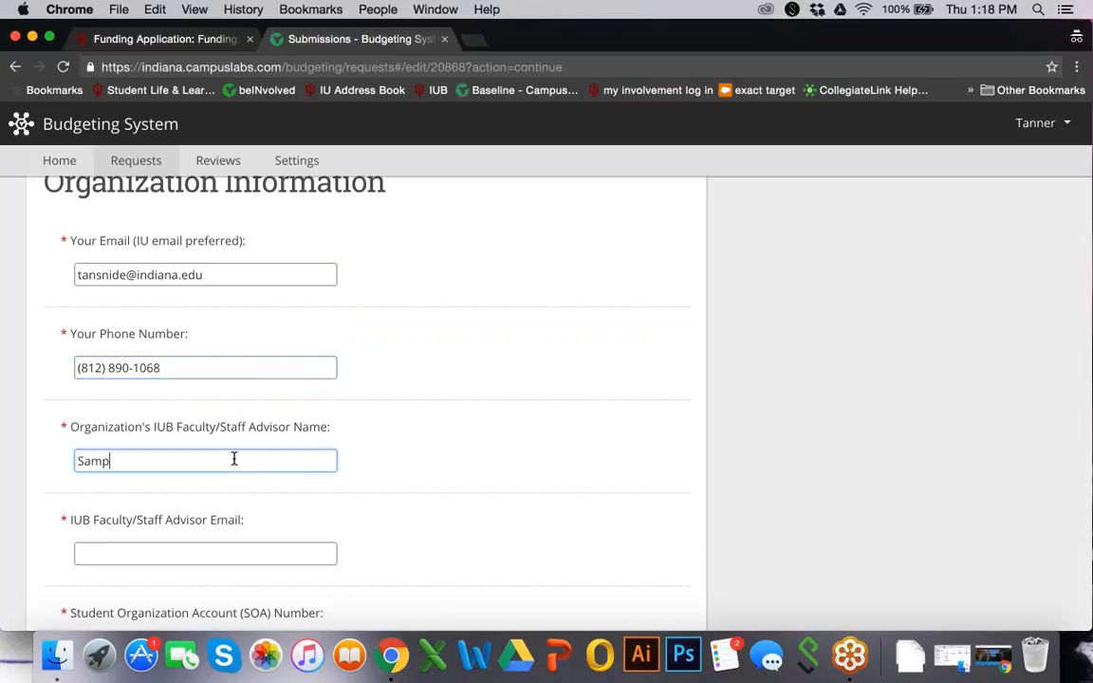
type("le Advisor")
scroll(234, 459, "down", 1)
left_click(217, 518)
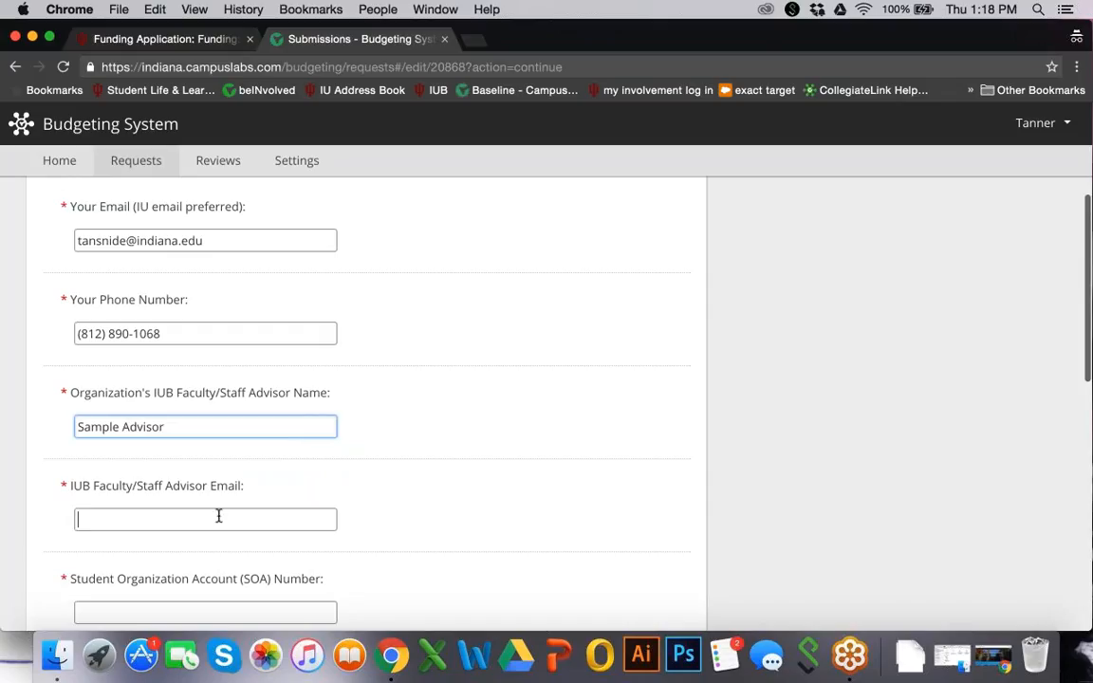
type("sample@indi")
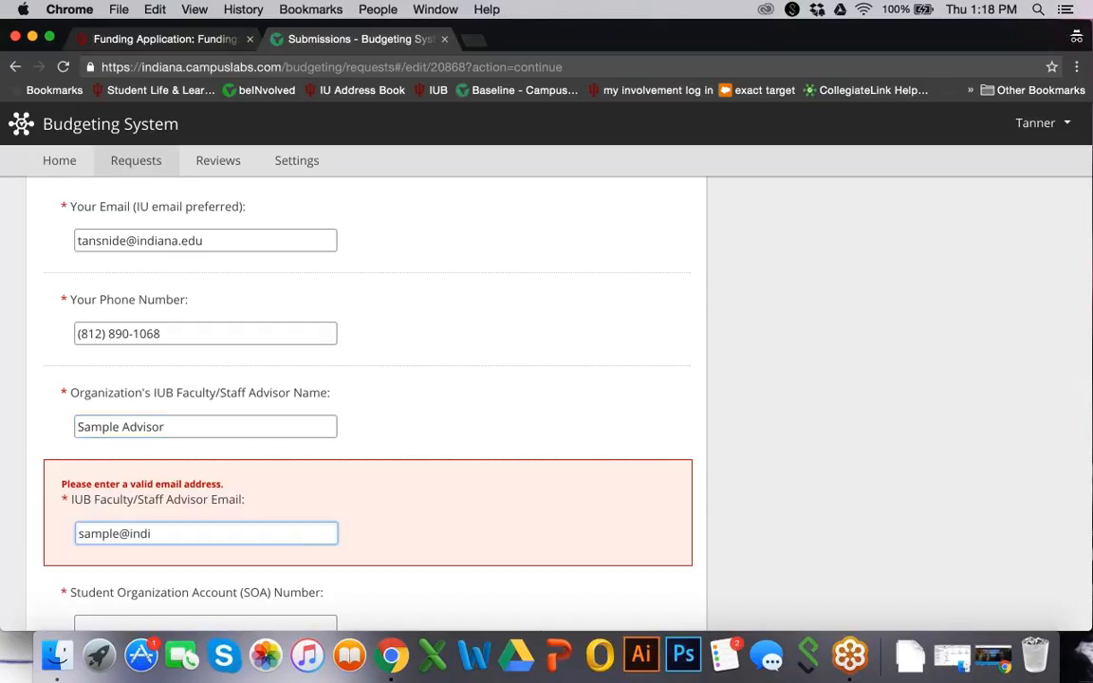
type("ana.edu")
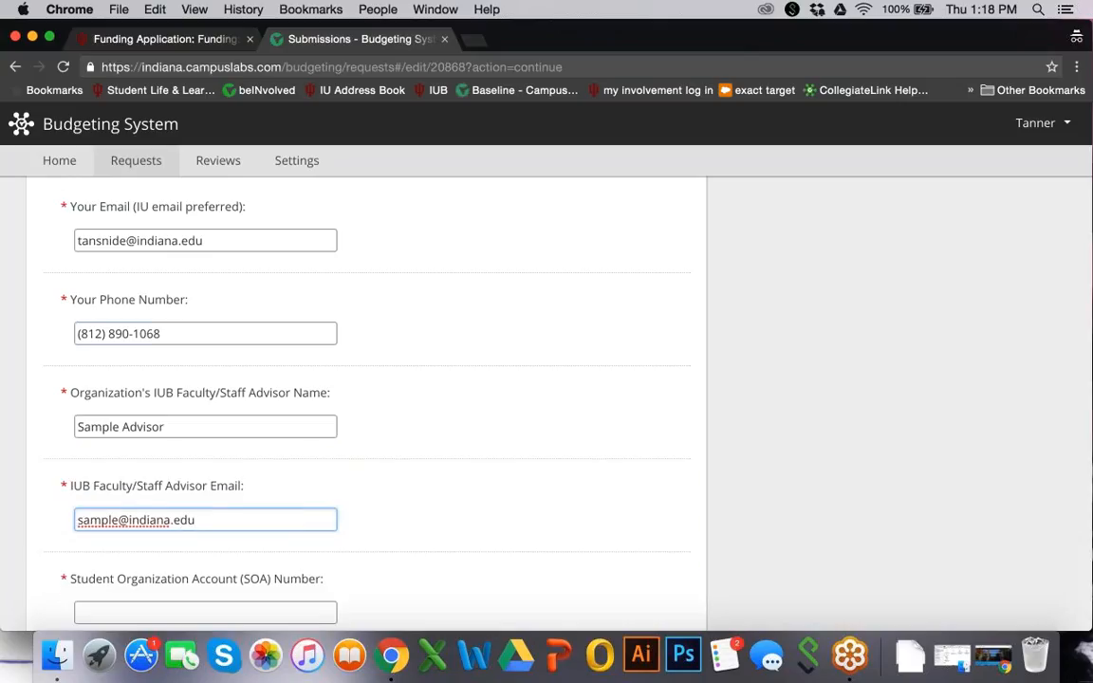
Enter the student organization account (SOA) number
left_click(187, 338)
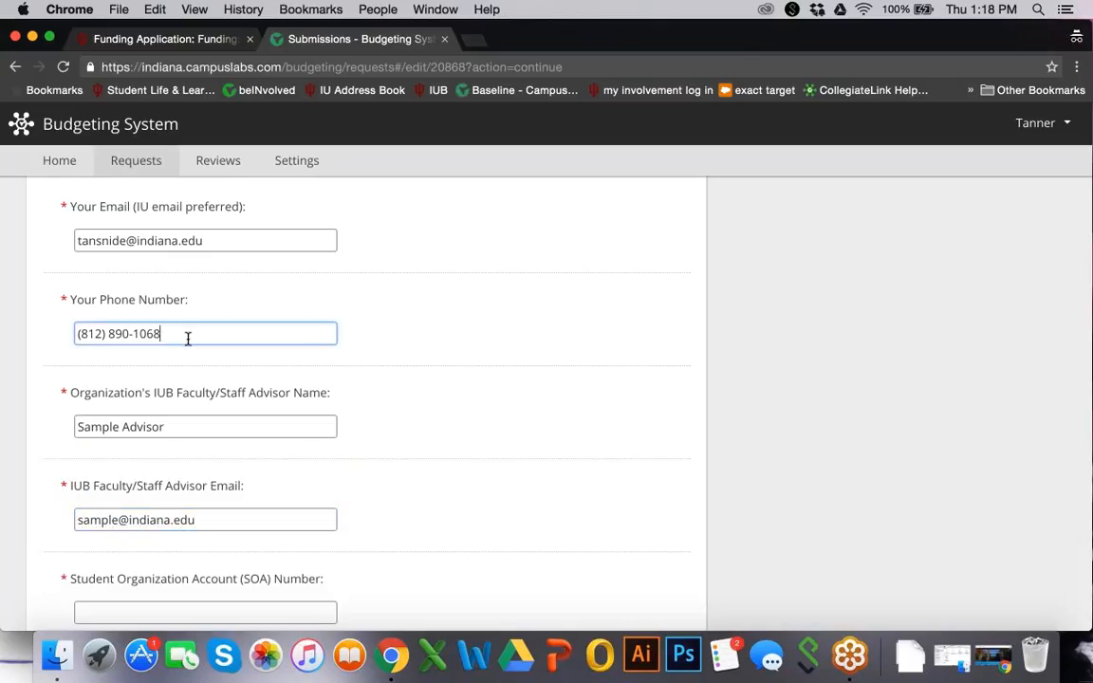
scroll(187, 338, "down", 5)
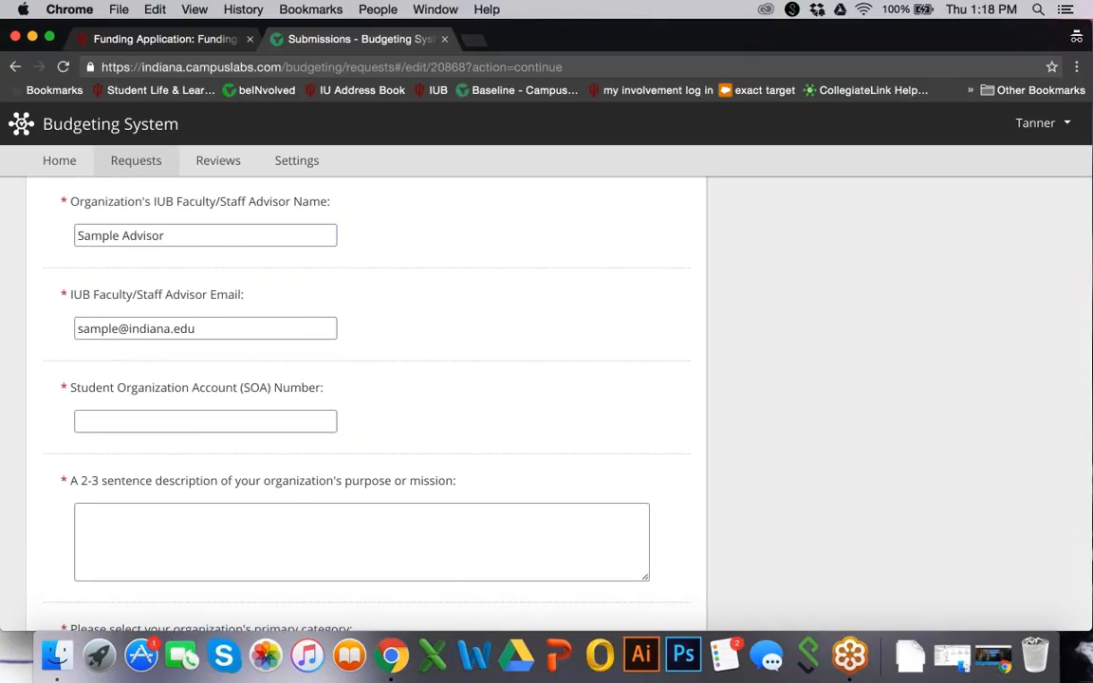
left_click(209, 424)
type("1234")
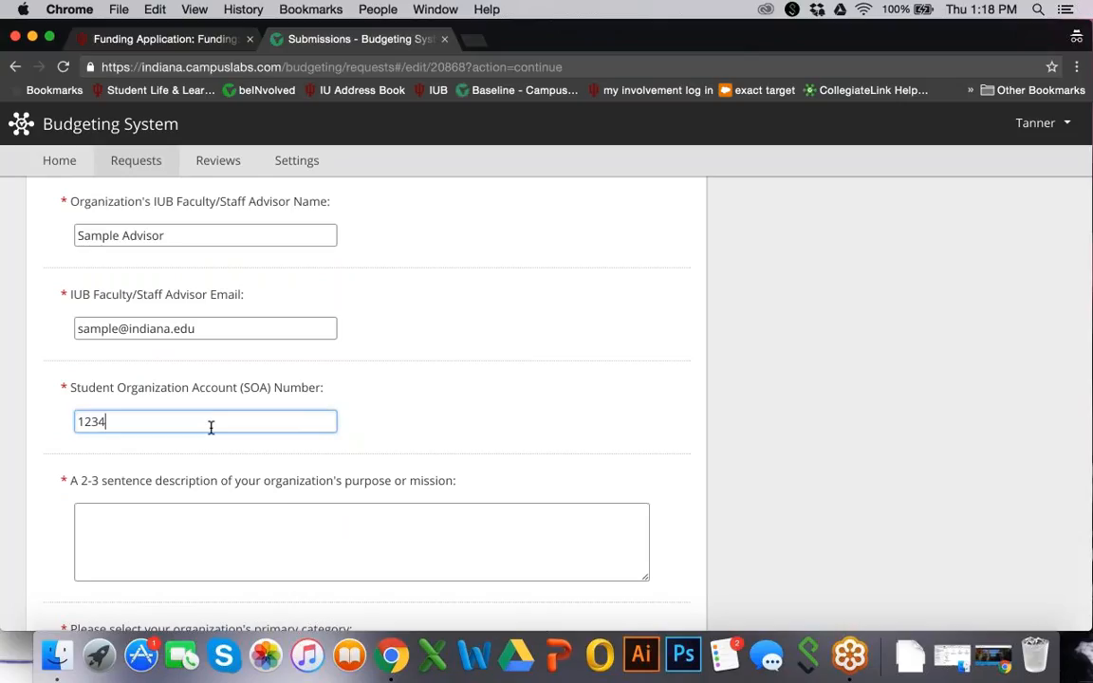
type("5")
scroll(210, 428, "down", 3)
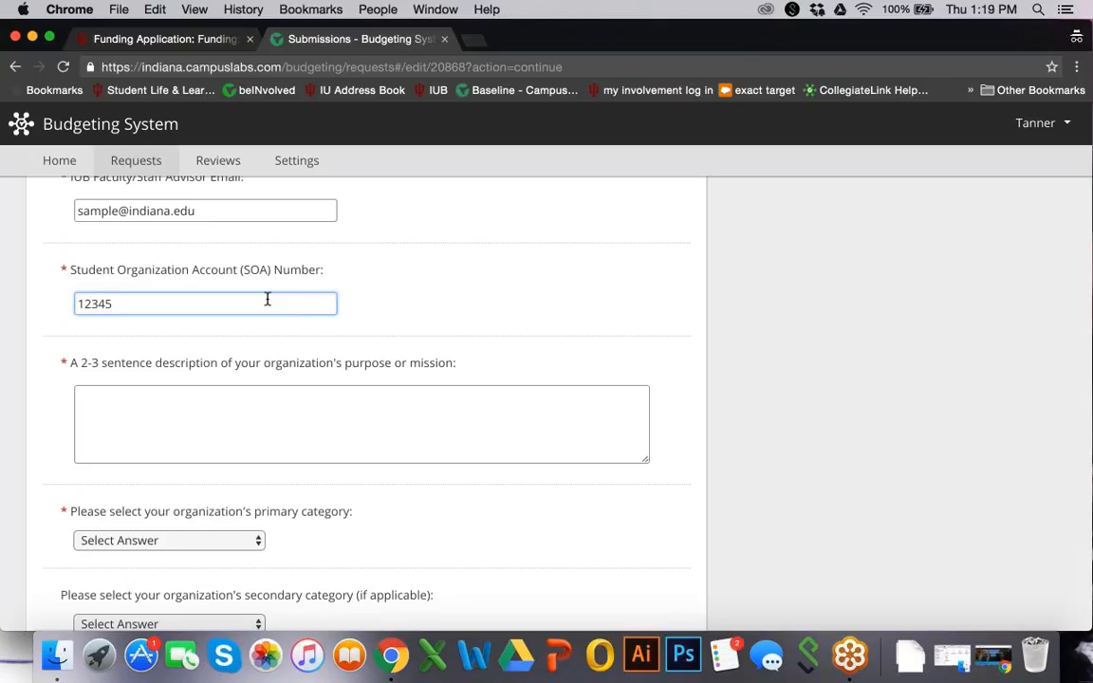
Enter the mission description 'This is a description of your organization's purpose.'
key("Tab")
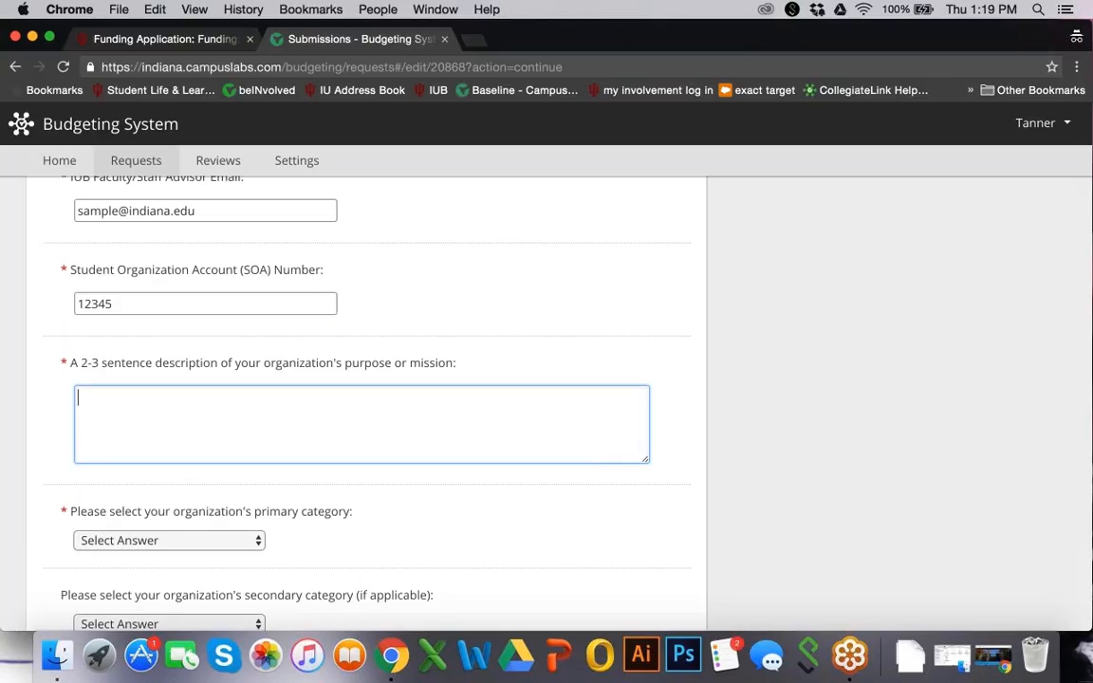
type("This is a description of your")
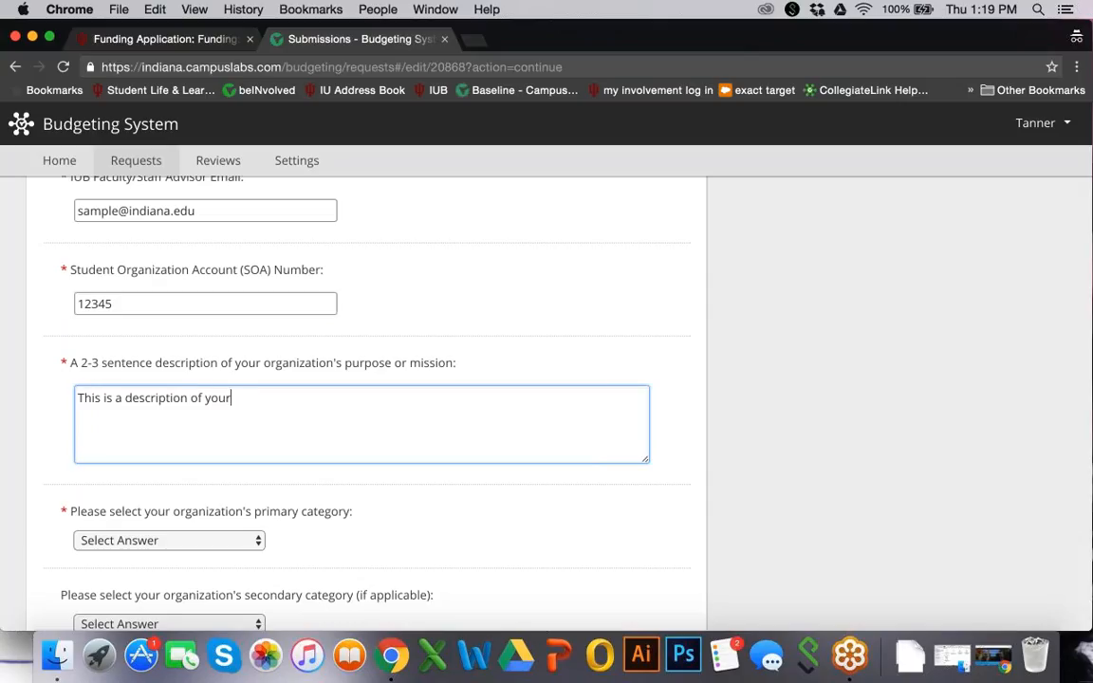
type(" organization's p")
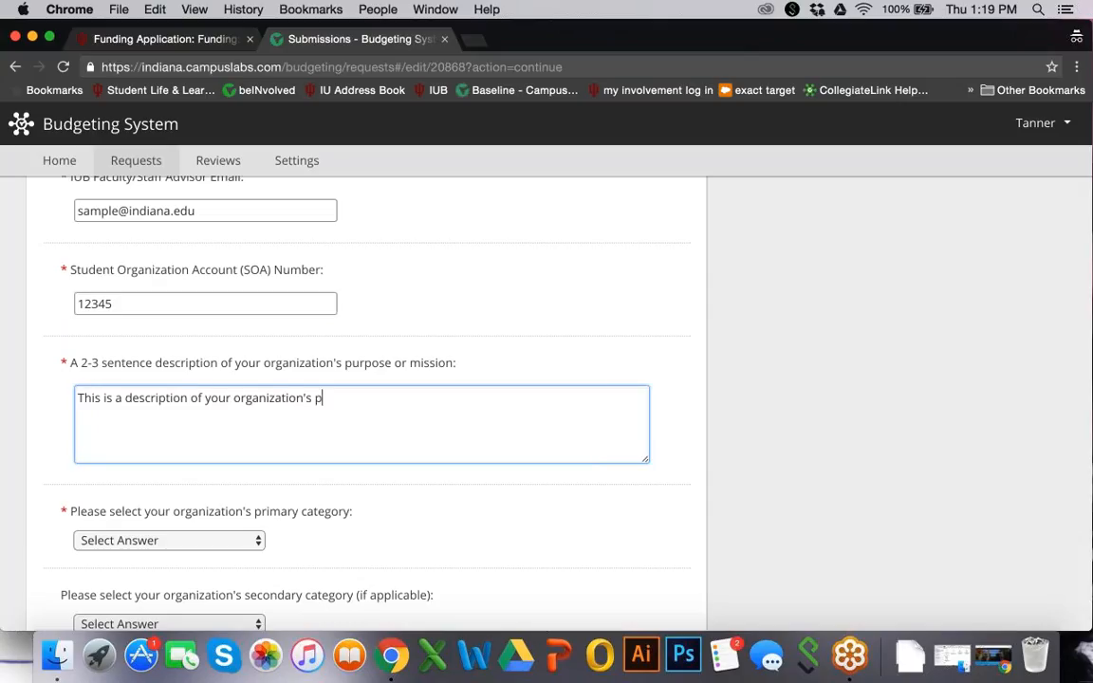
type("urpose.")
scroll(284, 455, "down", 3)
scroll(289, 484, "down", 2)
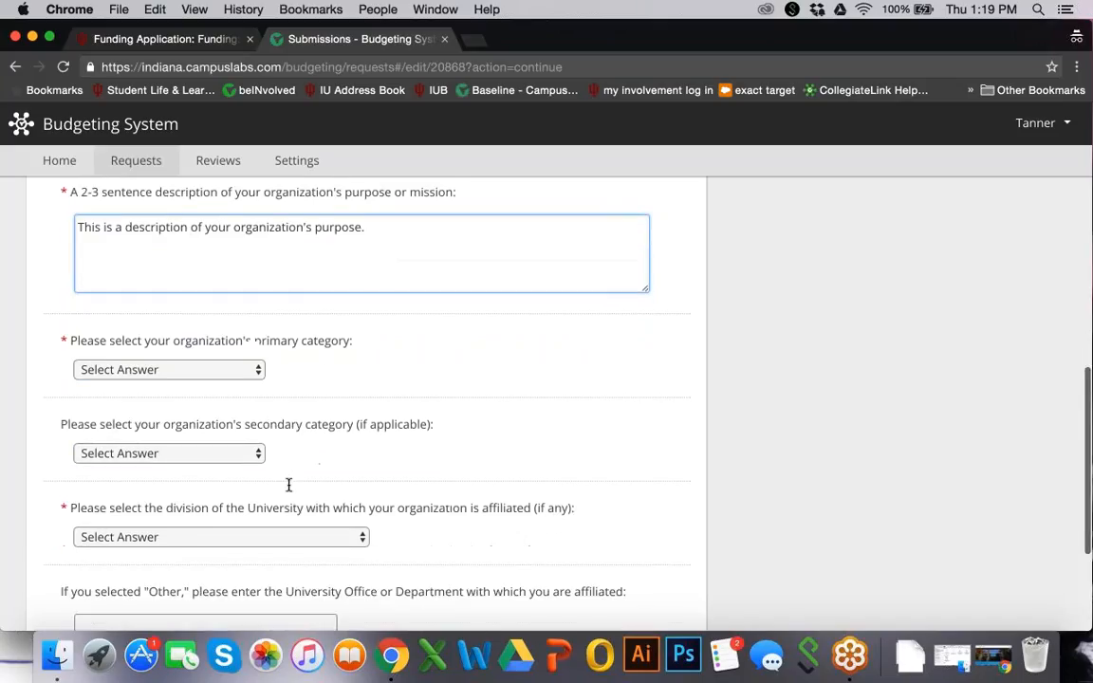
scroll(289, 485, "down", 1)
left_click(232, 362)
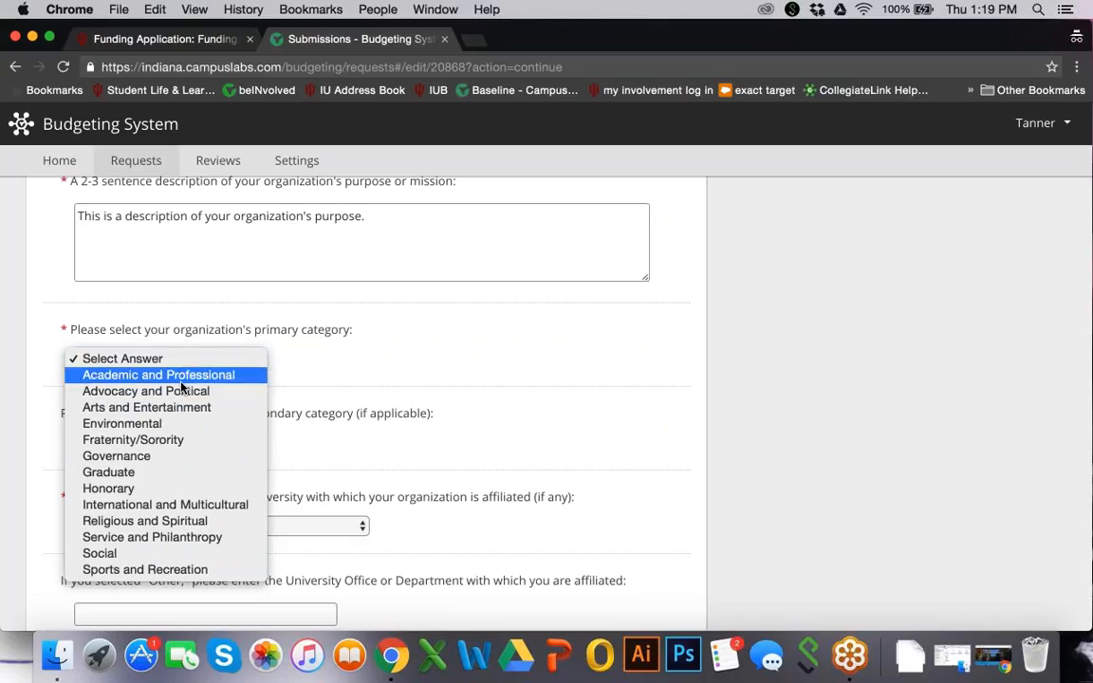
Set the primary category to Academic and Professional and the secondary category to Graduate
left_click(181, 383)
scroll(365, 398, "down", 1)
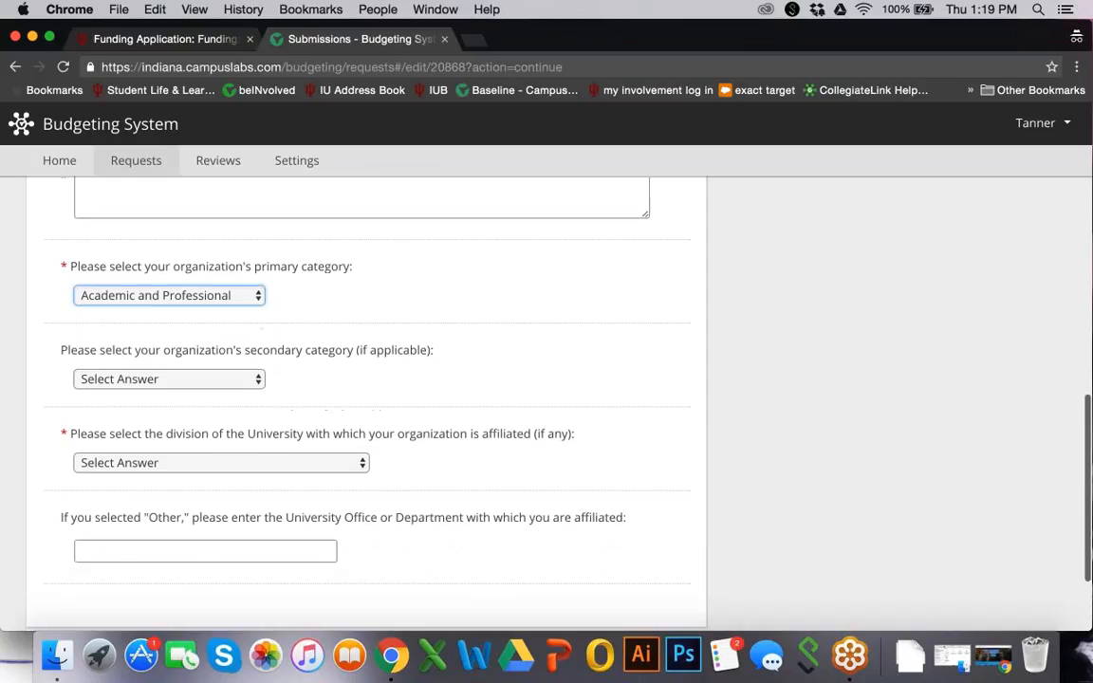
left_click(226, 381)
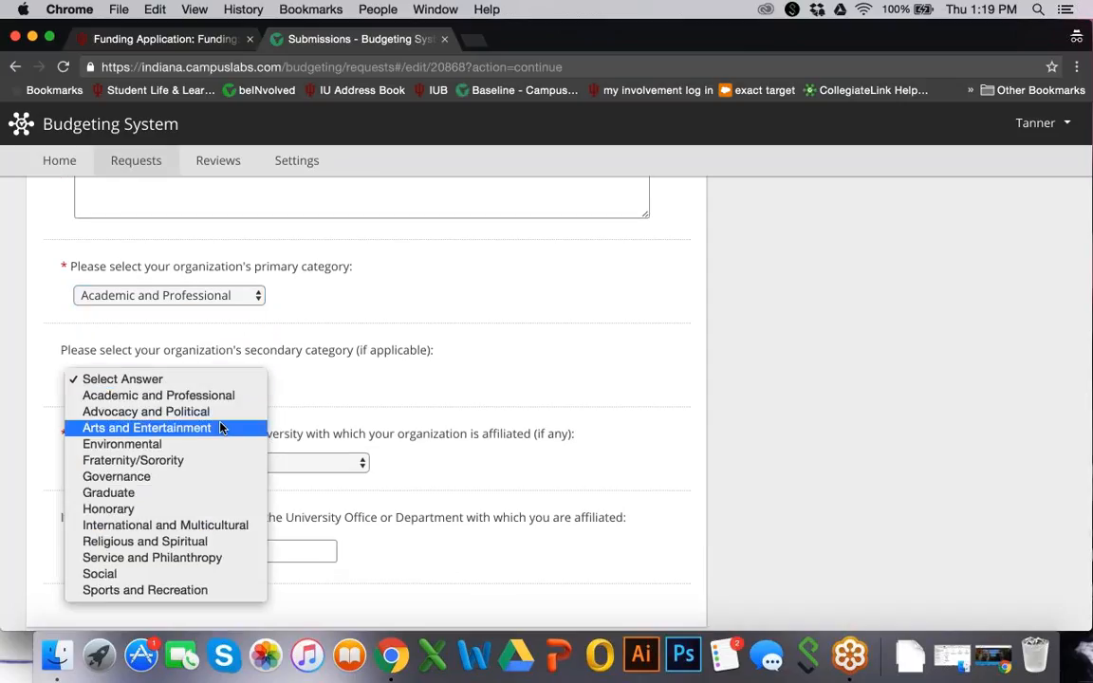
left_click(218, 413)
left_click(225, 382)
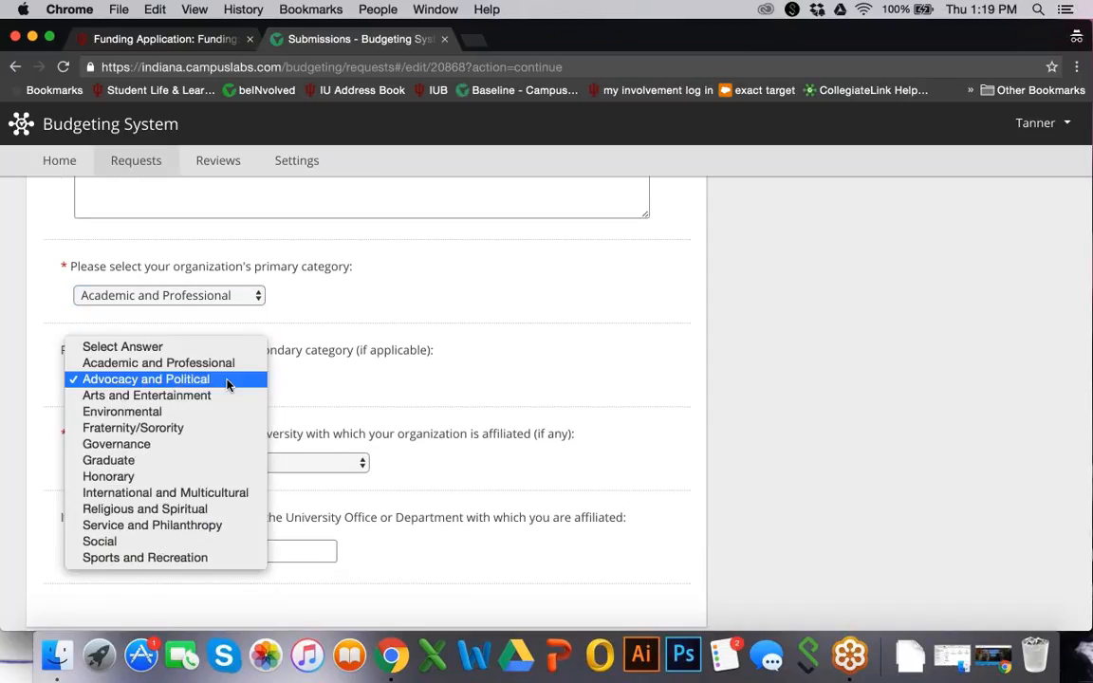
left_click(190, 464)
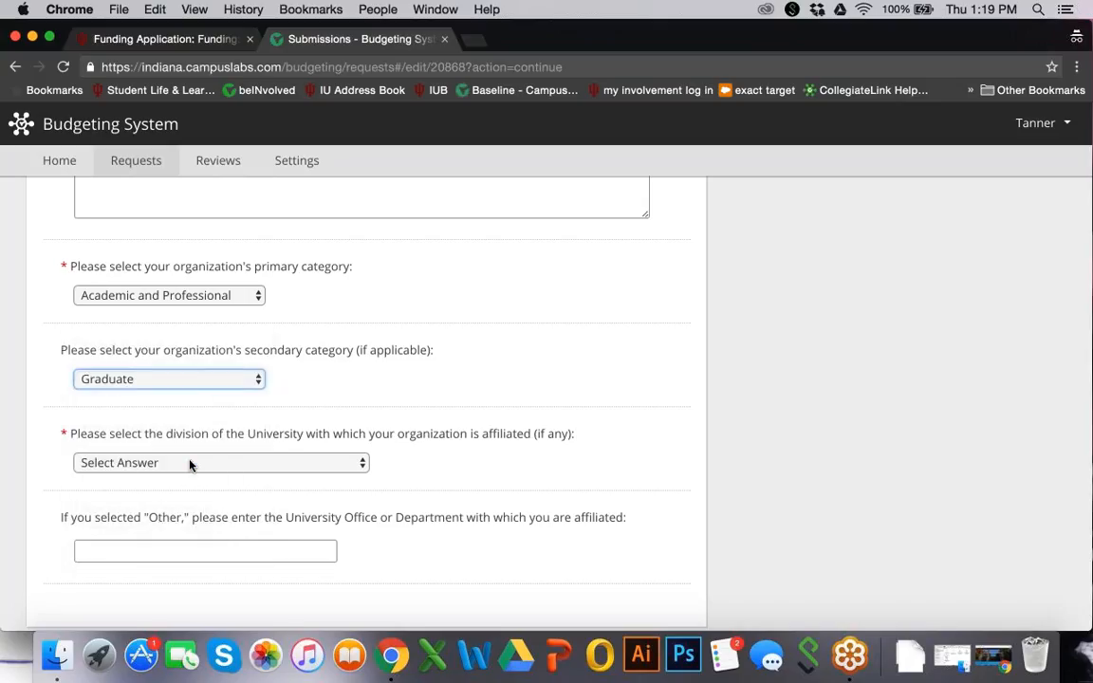
Choose Global and International Studies as the university division
left_click(191, 465)
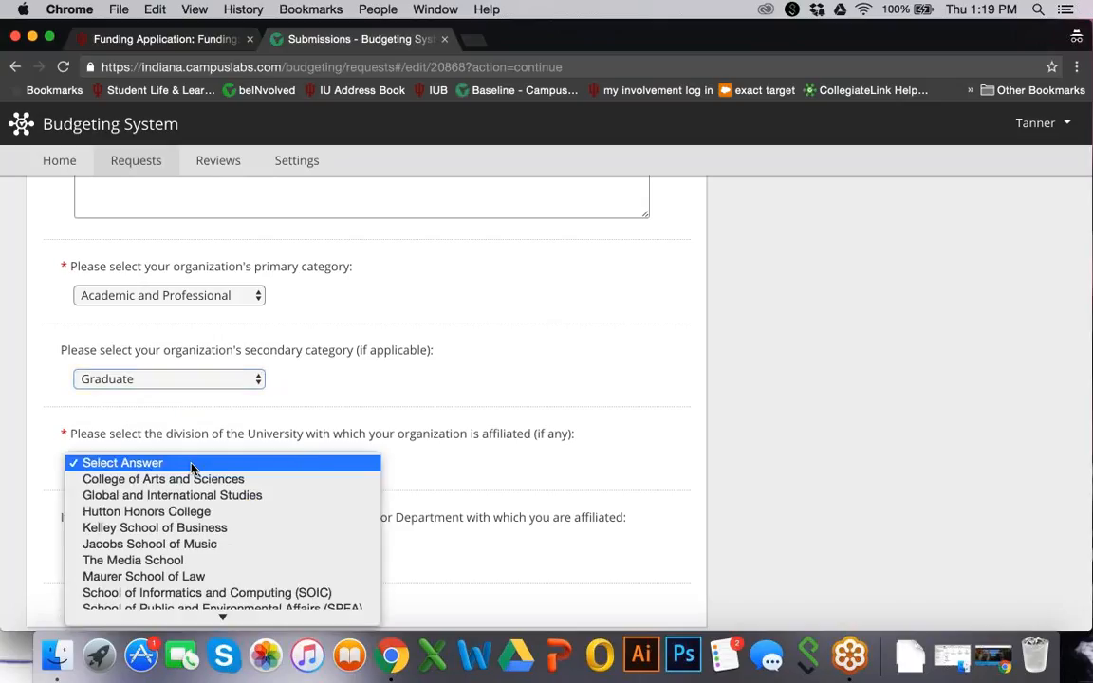
scroll(195, 479, "down", 2)
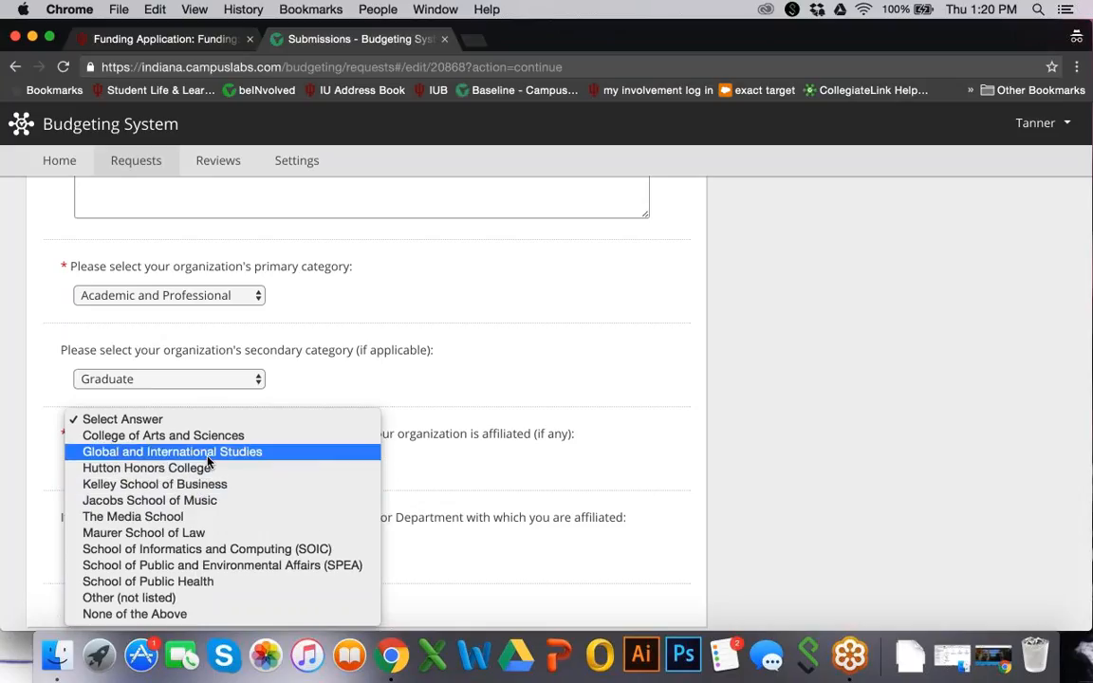
left_click(209, 453)
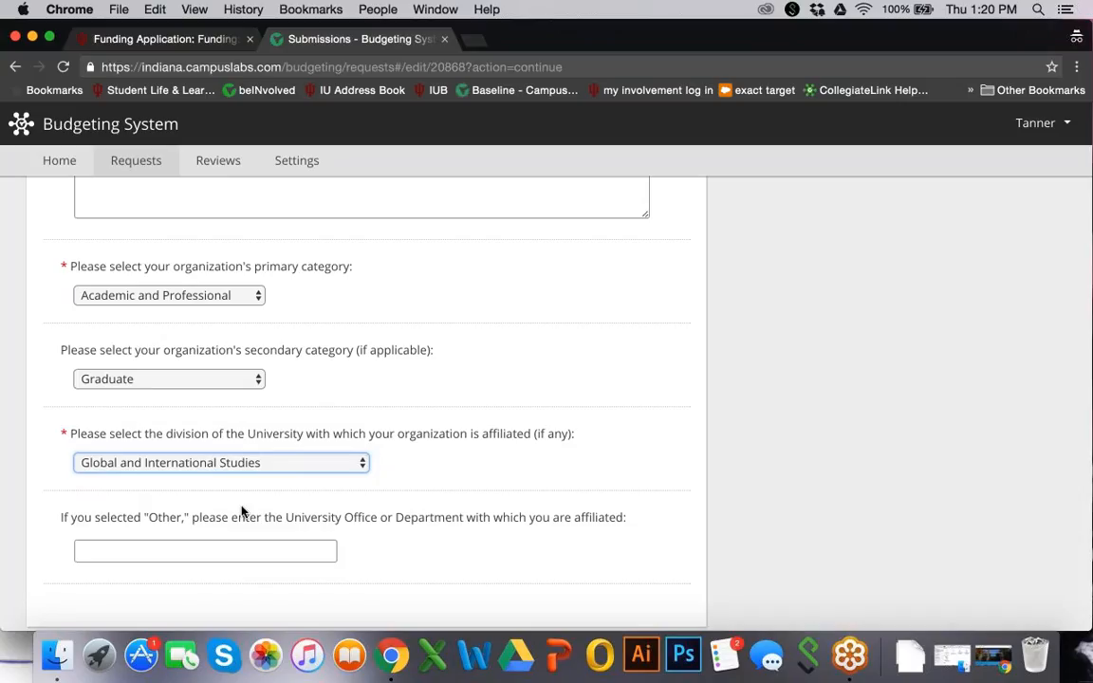
scroll(266, 484, "down", 3)
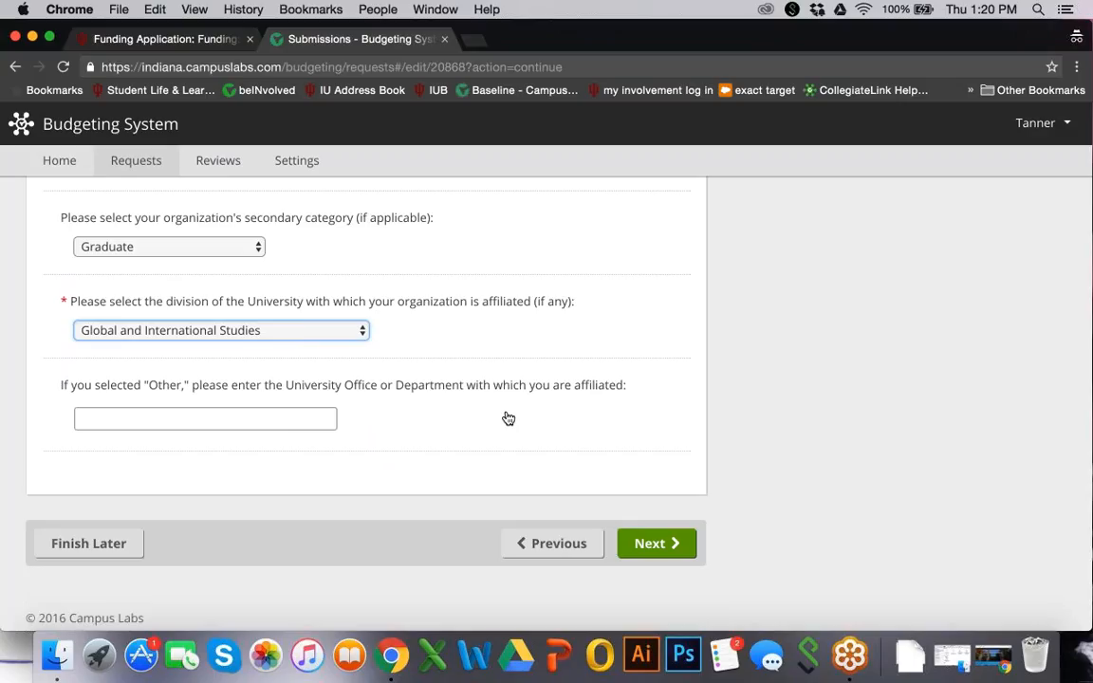
scroll(508, 418, "up", 15)
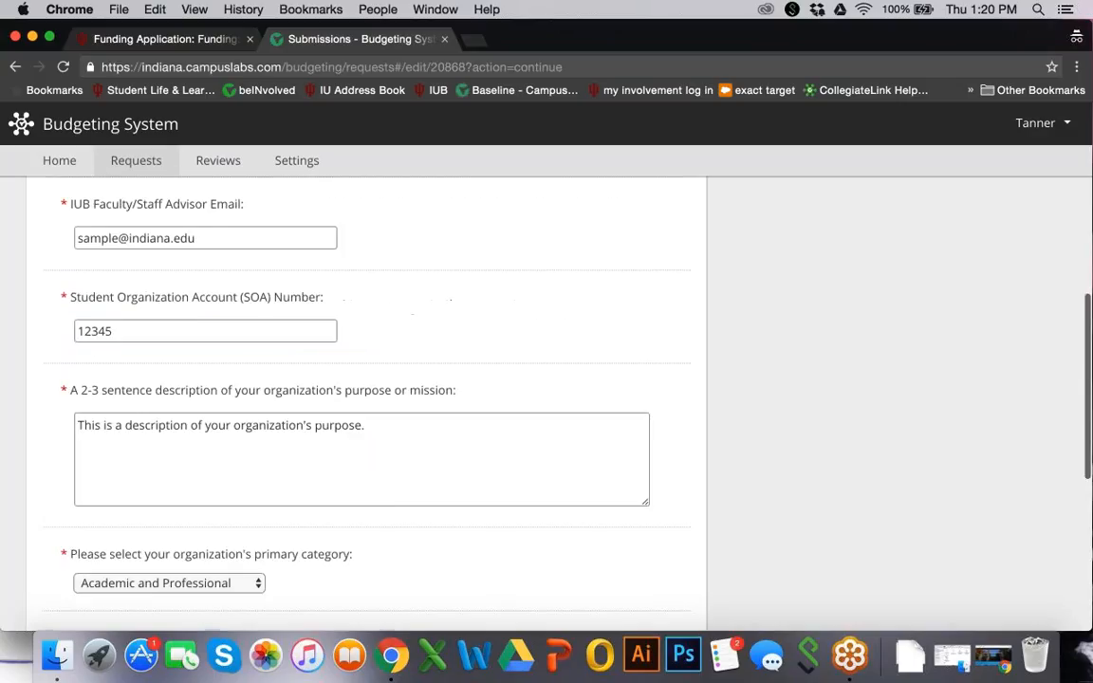
scroll(627, 441, "down", 15)
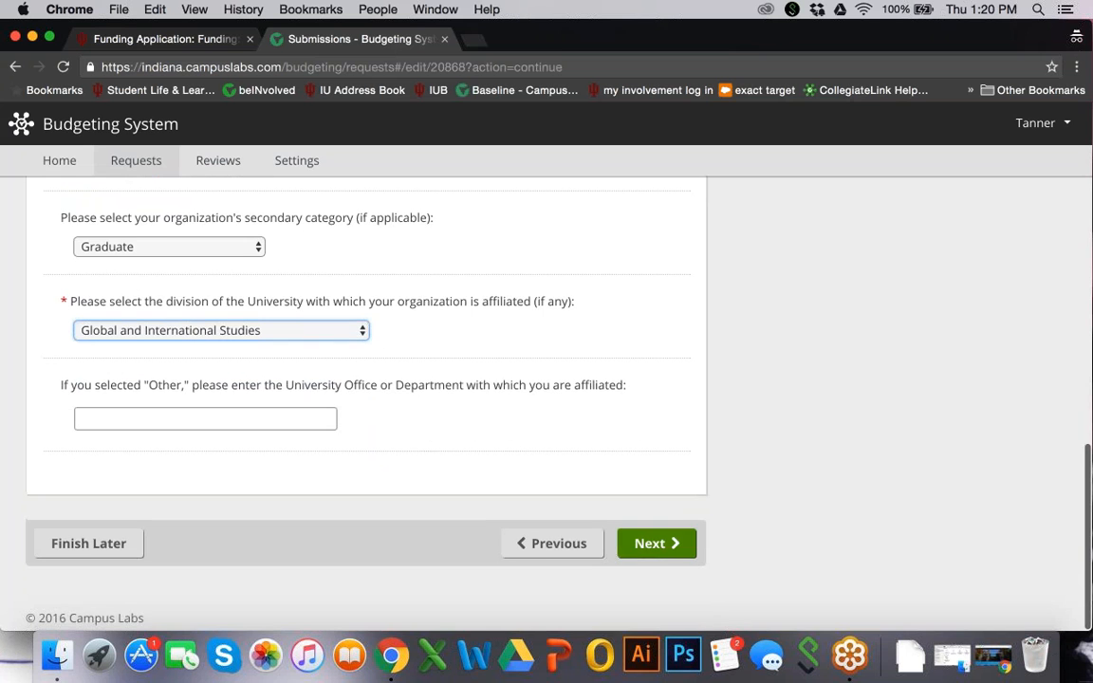
Continue to Event Information and enter event name 'Sample Event' dated 1/1/2017
left_click(655, 543)
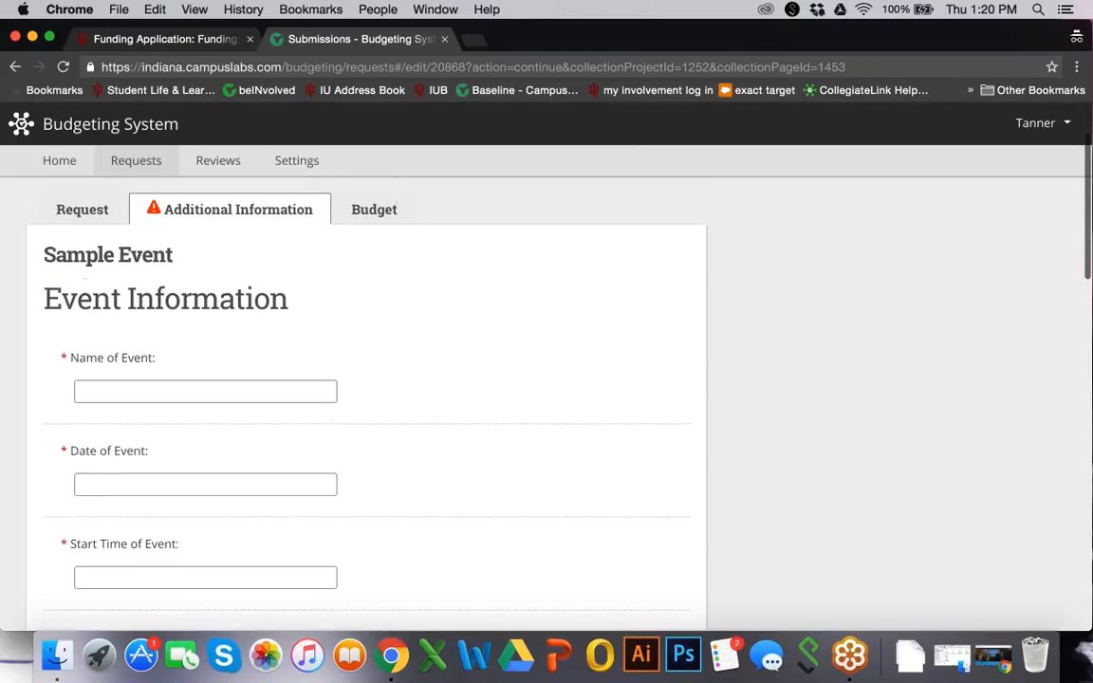
scroll(646, 546, "down", 1)
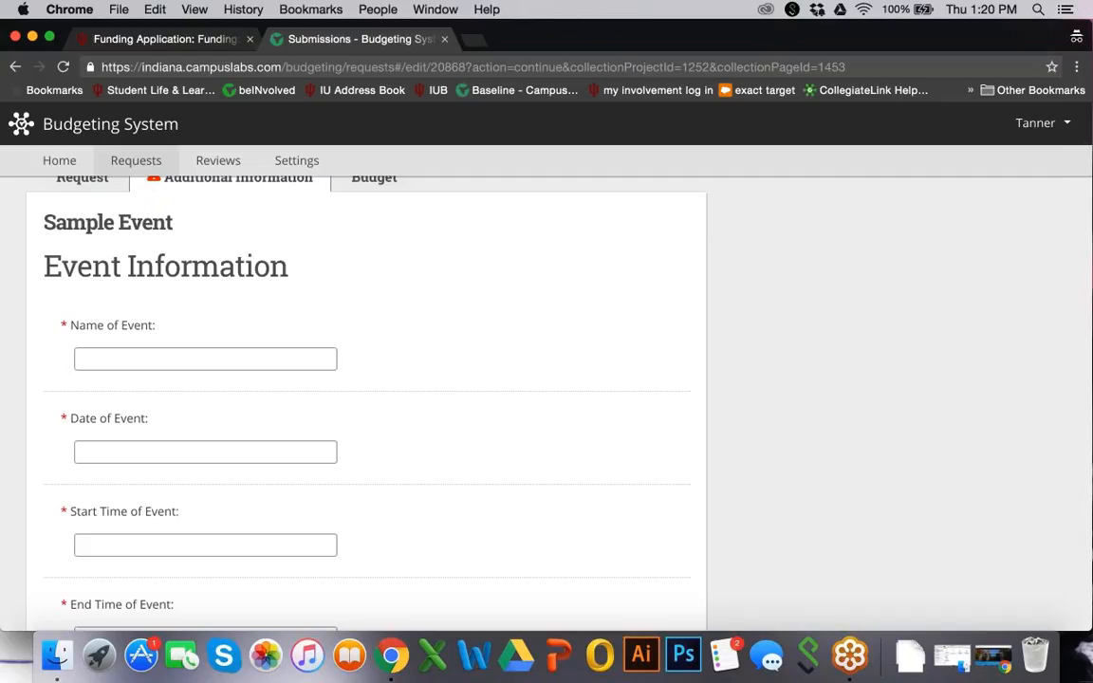
left_click(204, 358)
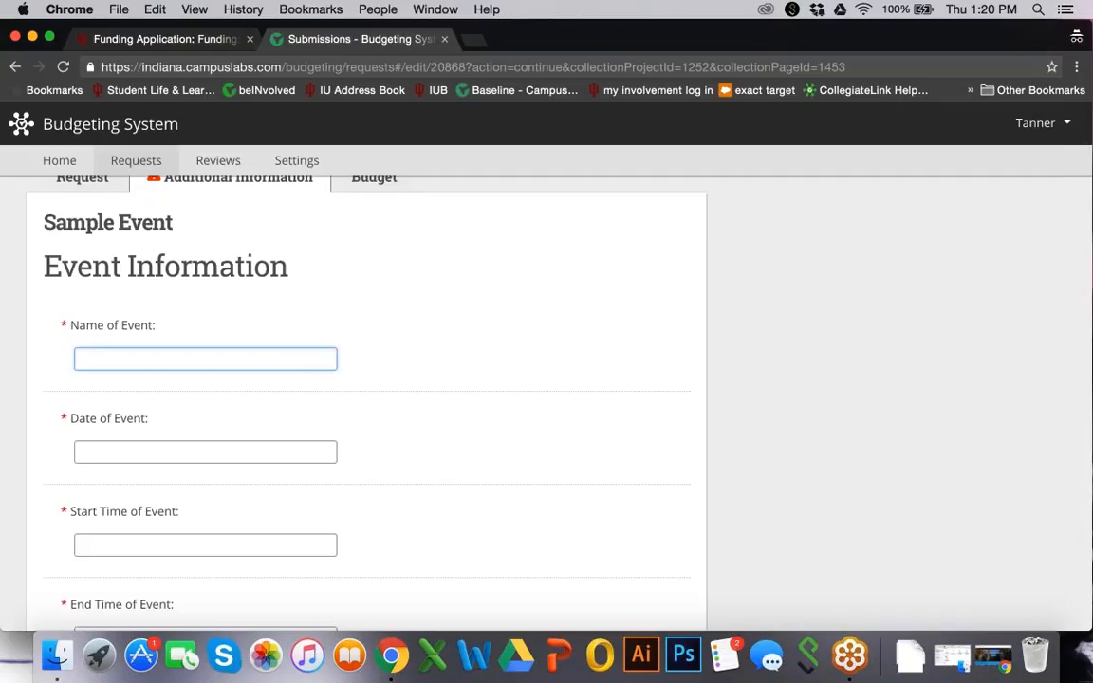
type("Sample Event")
key("Tab")
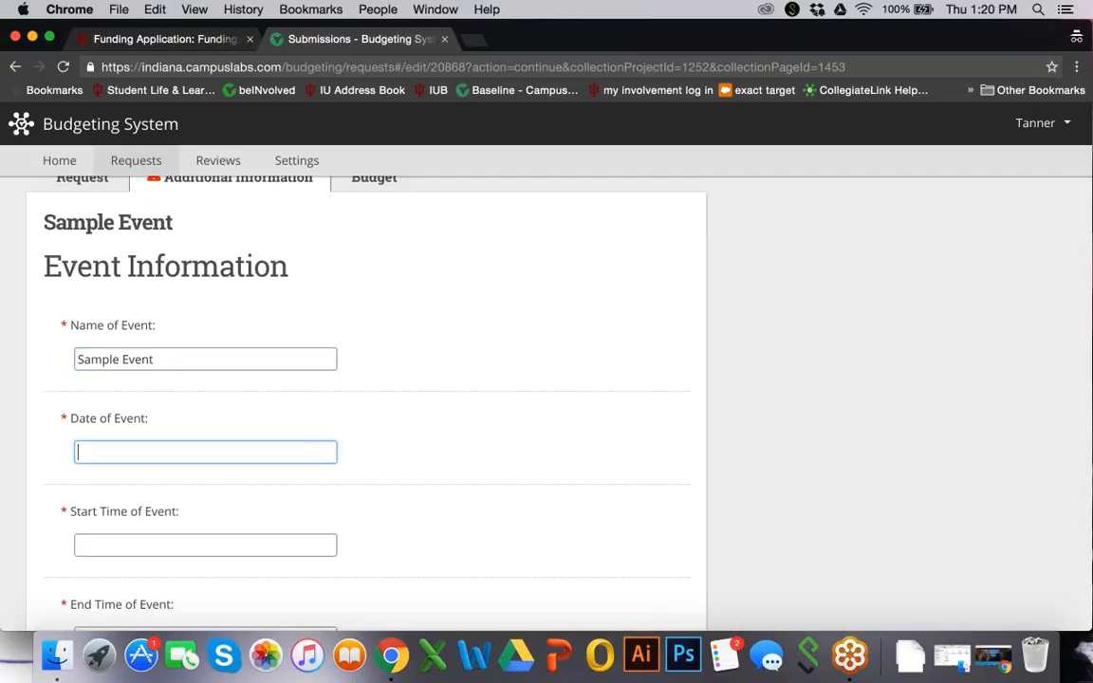
type("1/")
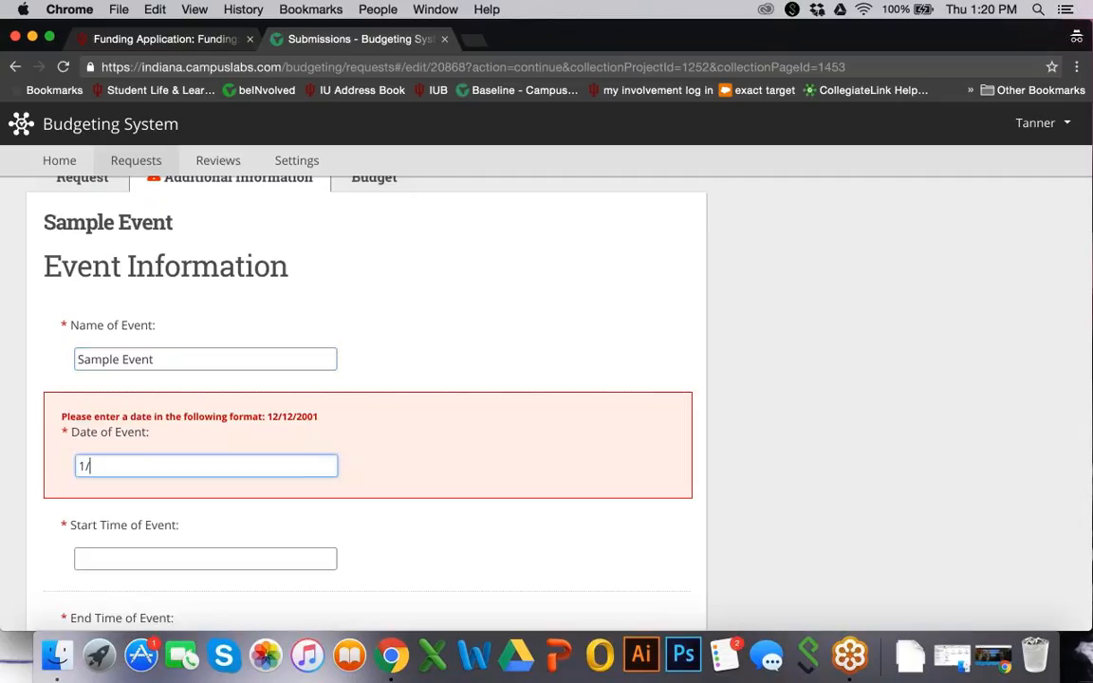
type("1/2017")
scroll(365, 398, "down", 2)
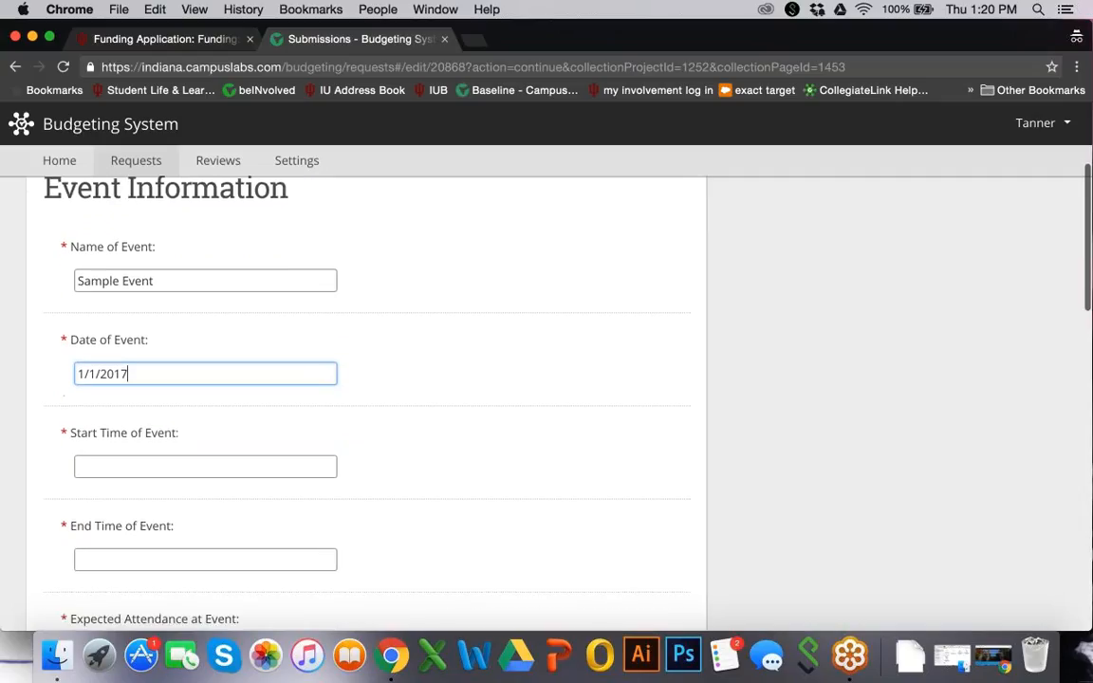
Set the event to run from 4:00 PM to 8:00 PM
left_click(267, 465)
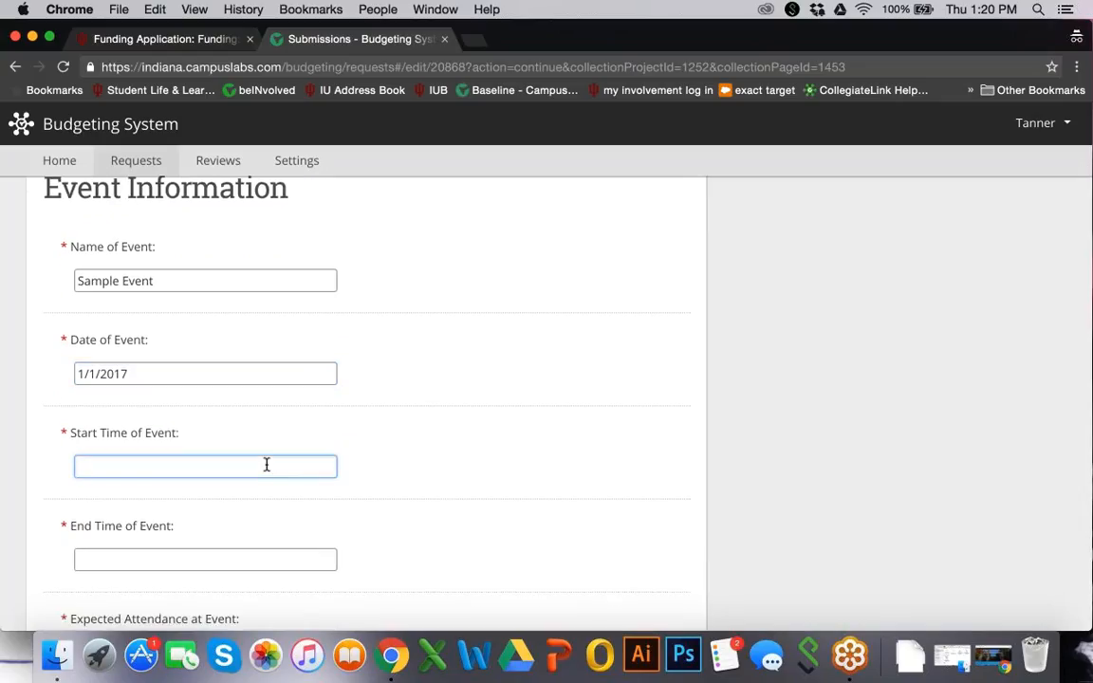
type("4:00 PM")
key("Tab")
type("8")
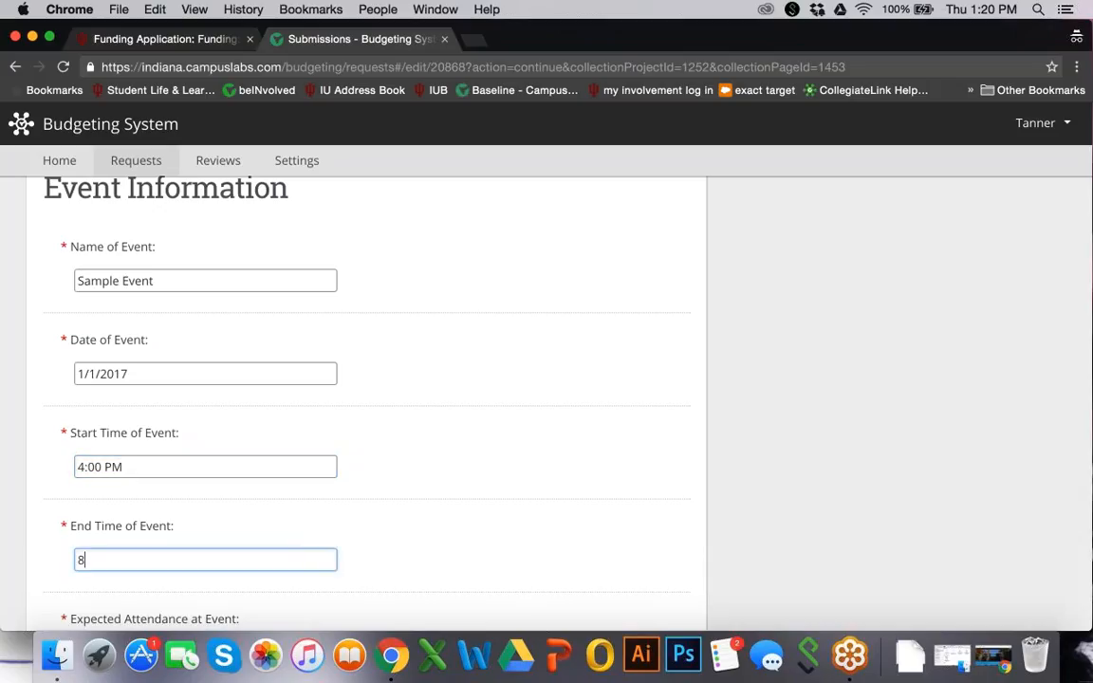
type(":00 PM")
scroll(228, 588, "down", 5)
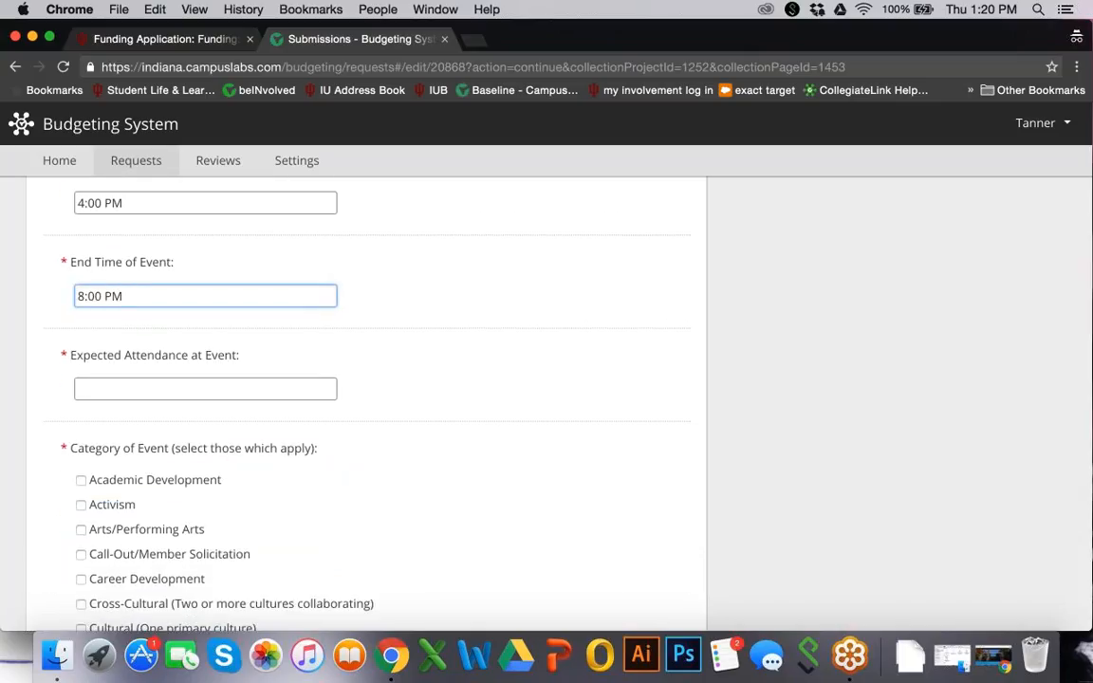
Enter expected attendance of 100 and tick 'Fundraiser - for charity'
left_click(157, 389)
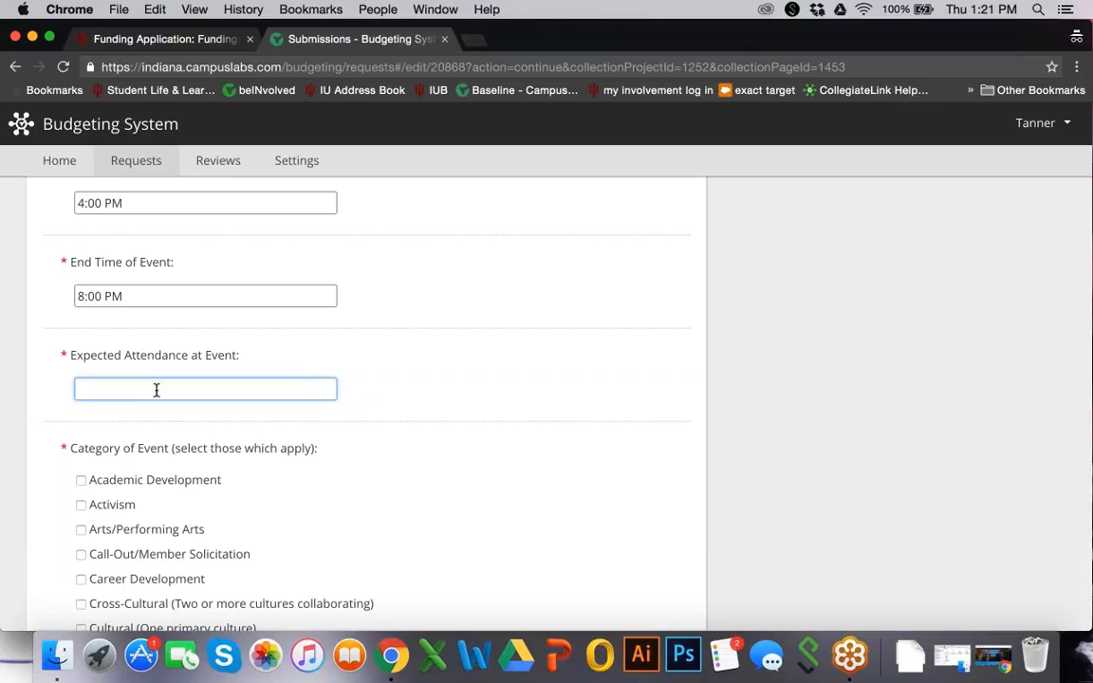
type("100")
scroll(156, 390, "down", 5)
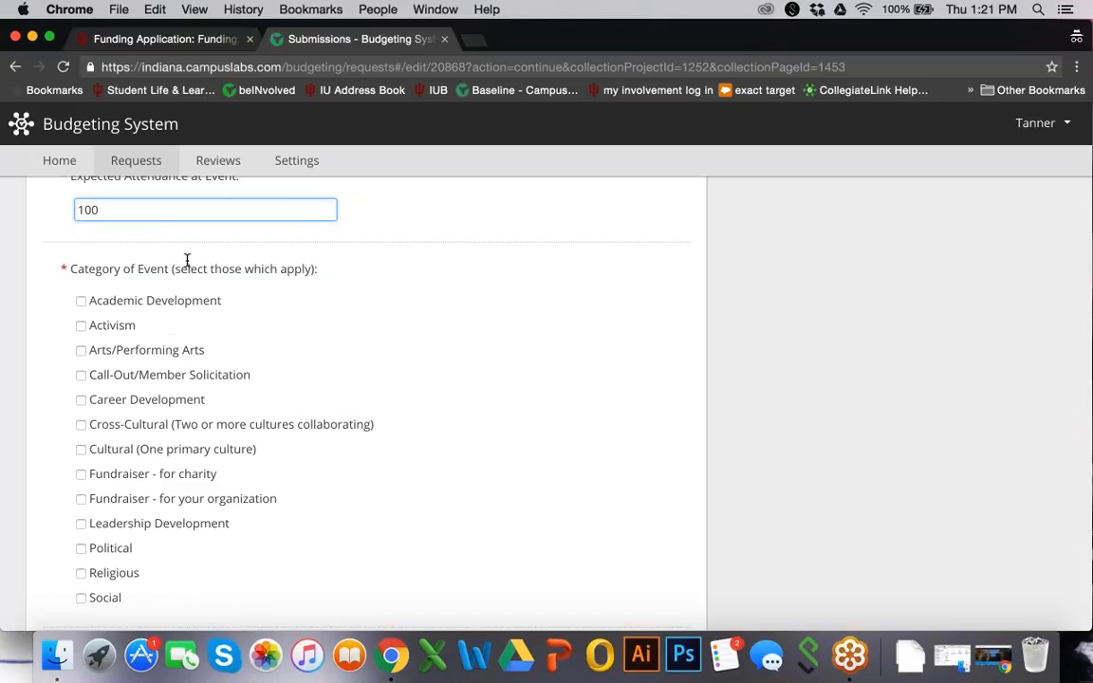
scroll(190, 388, "down", 1)
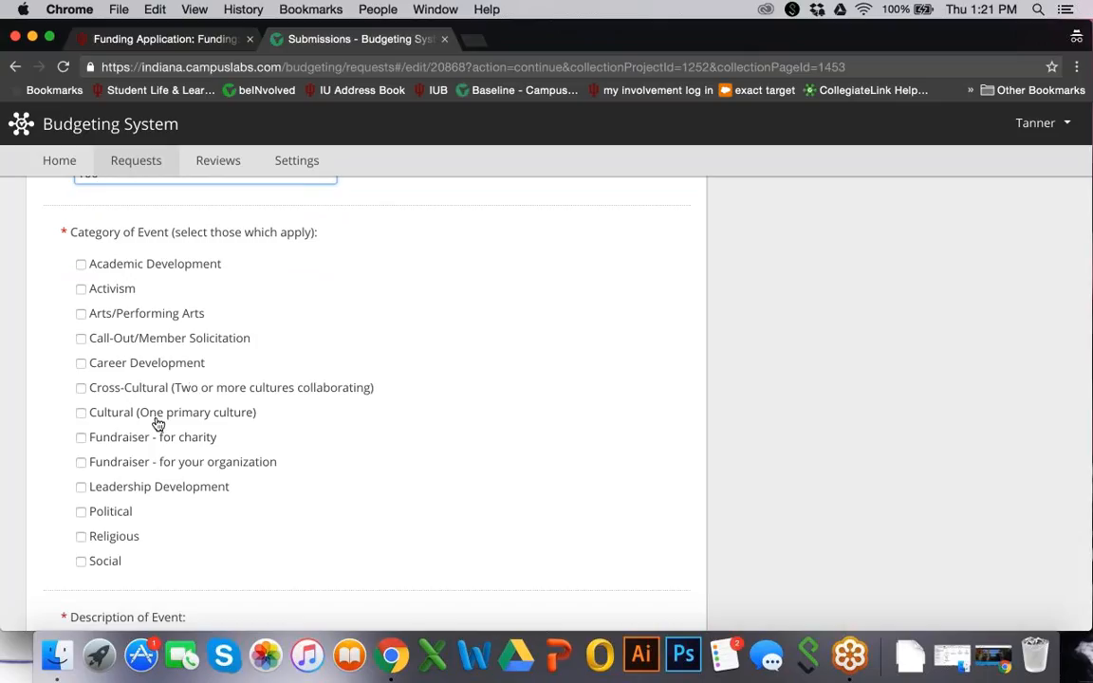
left_click(81, 438)
scroll(244, 481, "down", 5)
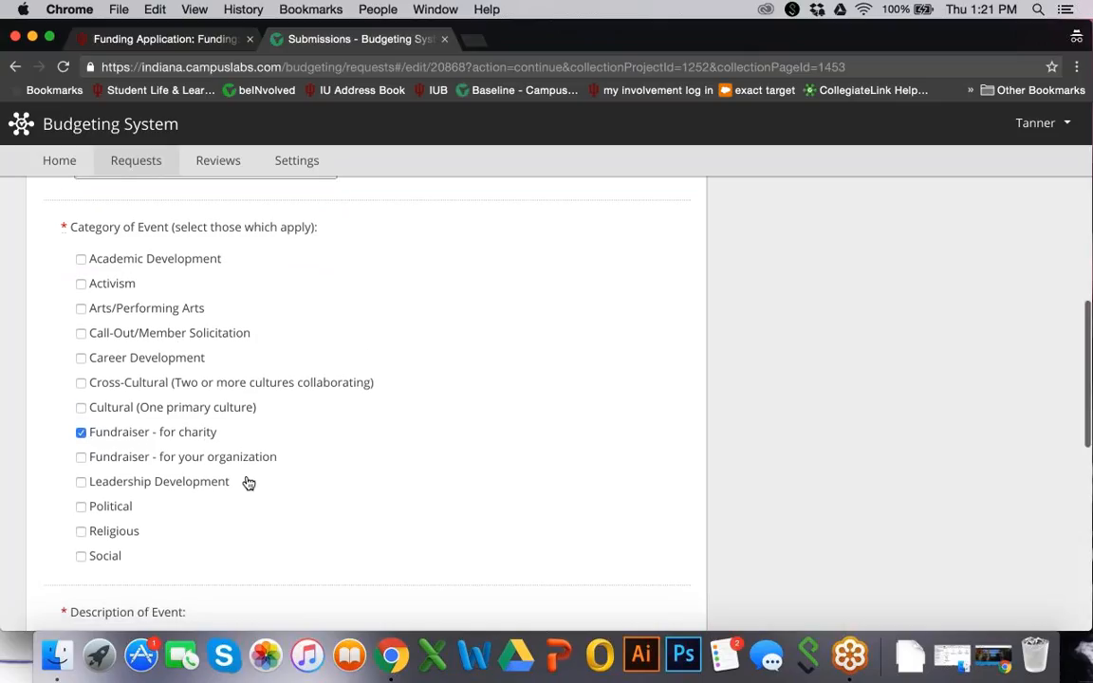
Describe the event as 'This is a brief description of your event.'
left_click(247, 512)
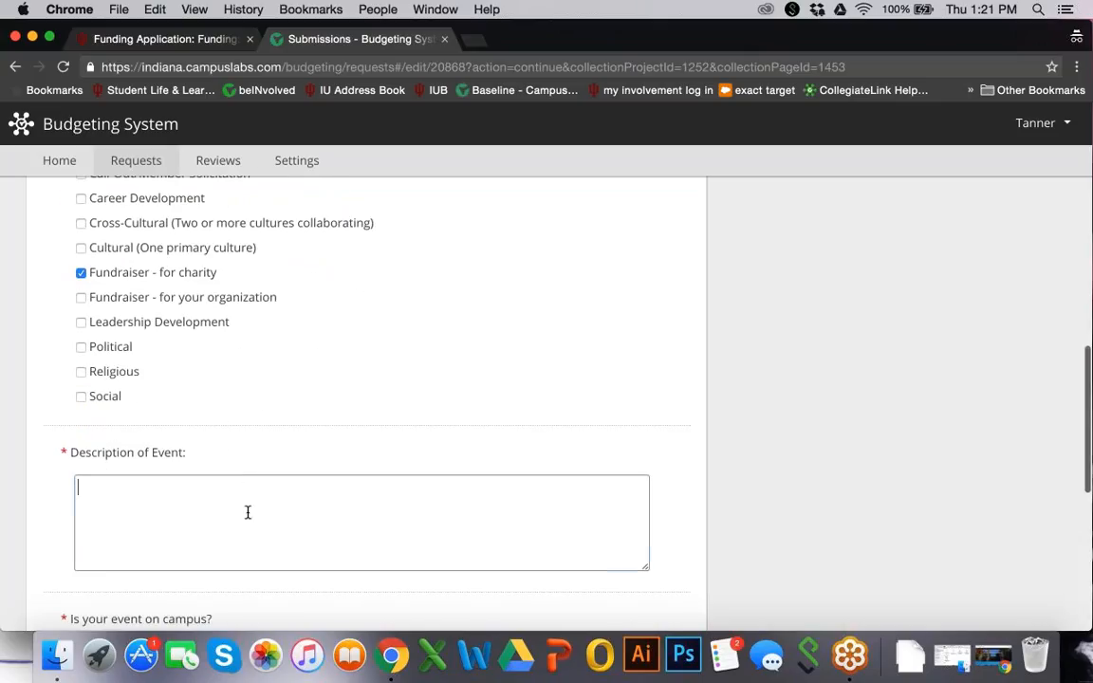
type("This ")
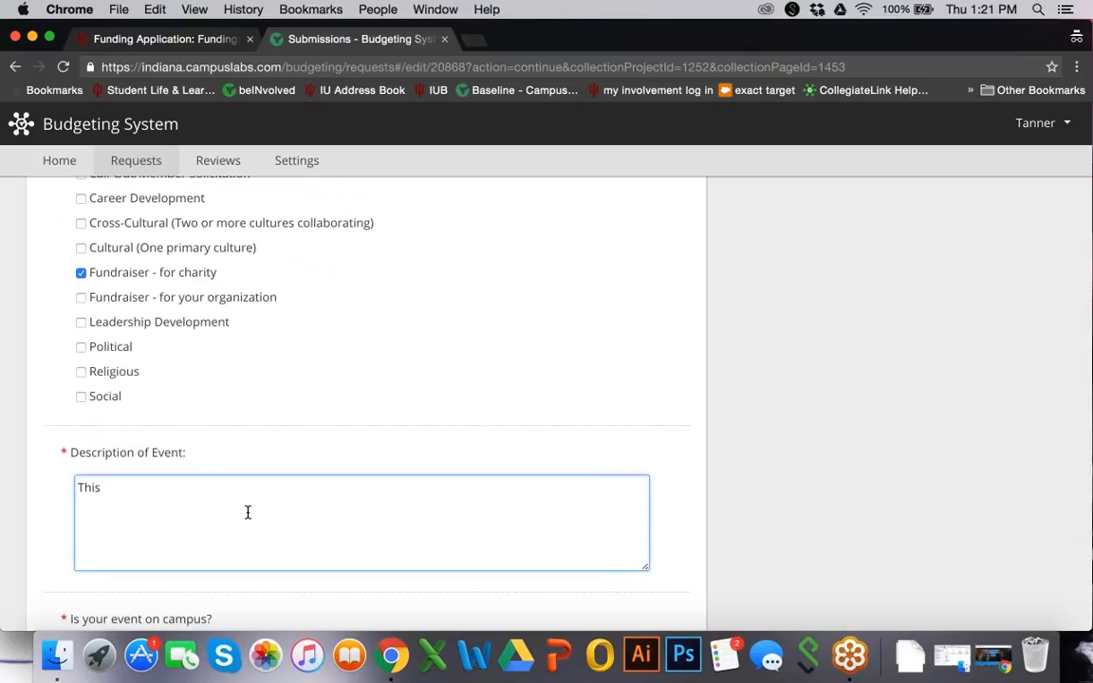
type("is a brief description")
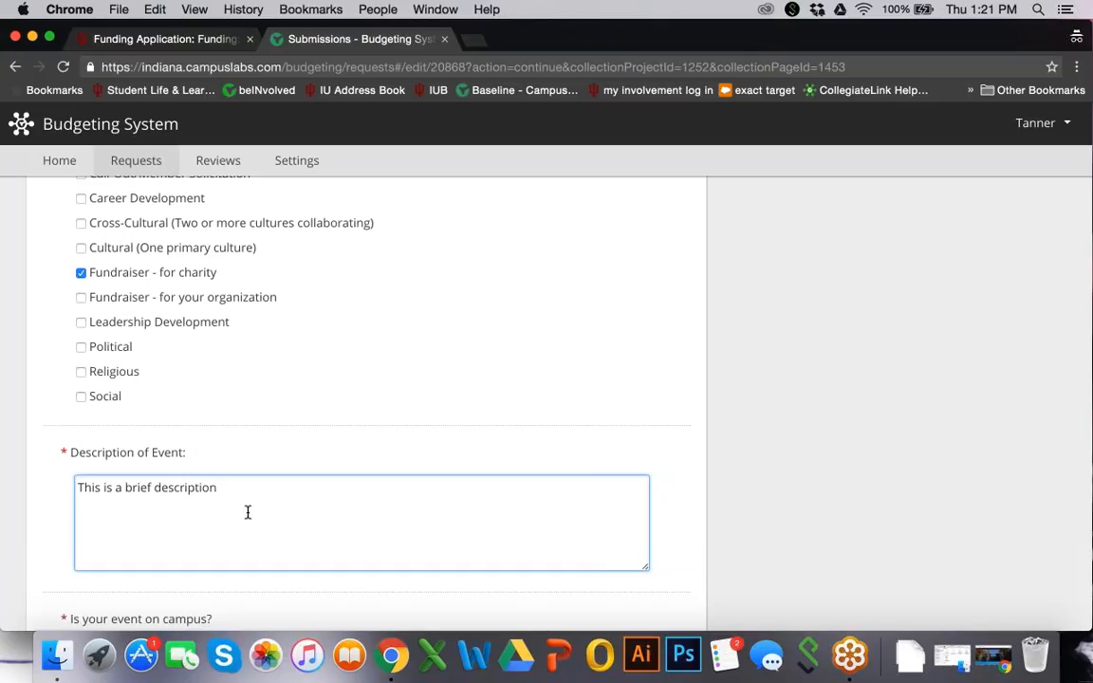
type(" of your event.")
scroll(262, 557, "down", 1)
scroll(262, 557, "down", 5)
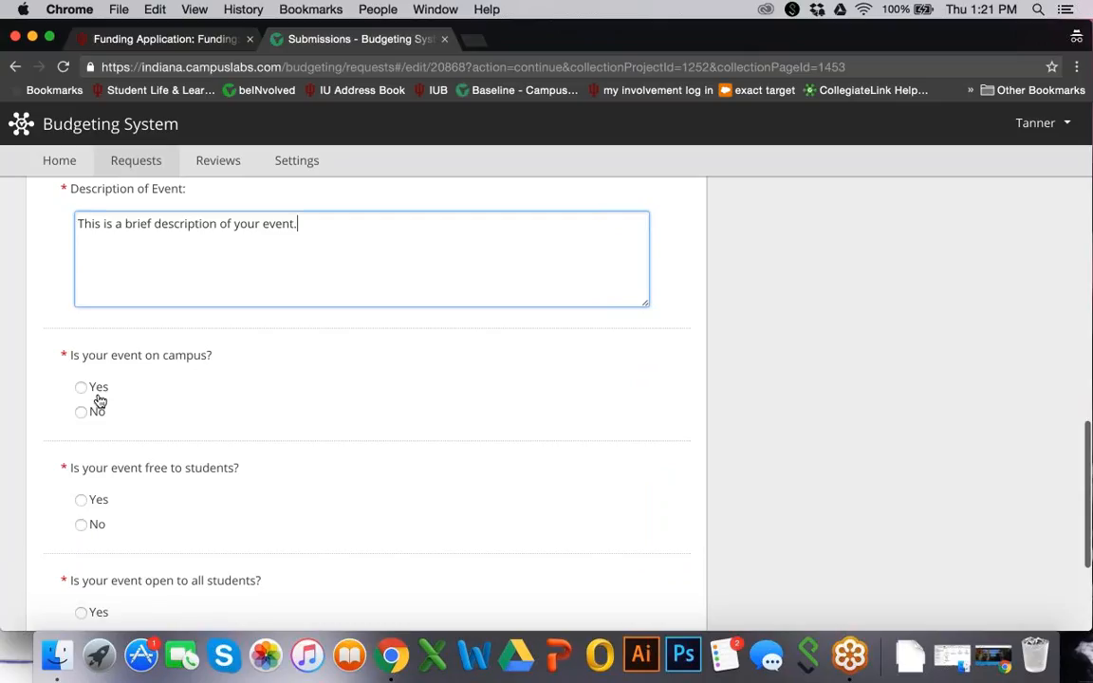
Answer Yes to on campus, free to students and open to all students, then continue to the budget
left_click(99, 395)
scroll(98, 394, "down", 2)
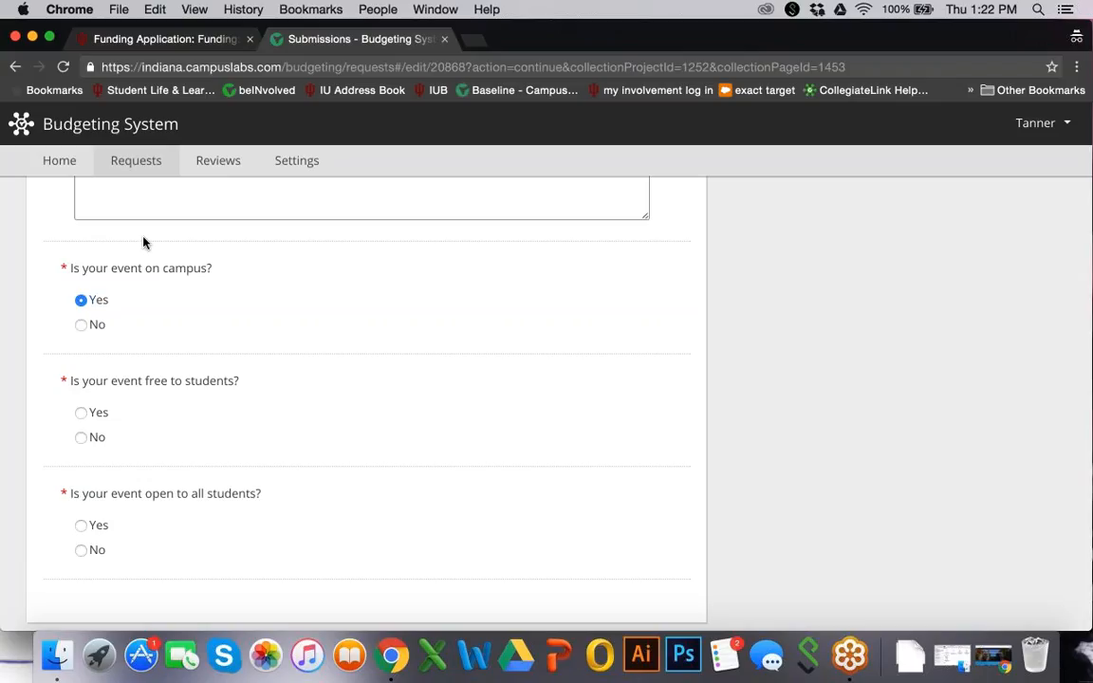
left_click(81, 414)
left_click(82, 525)
scroll(82, 525, "down", 2)
scroll(183, 495, "down", 2)
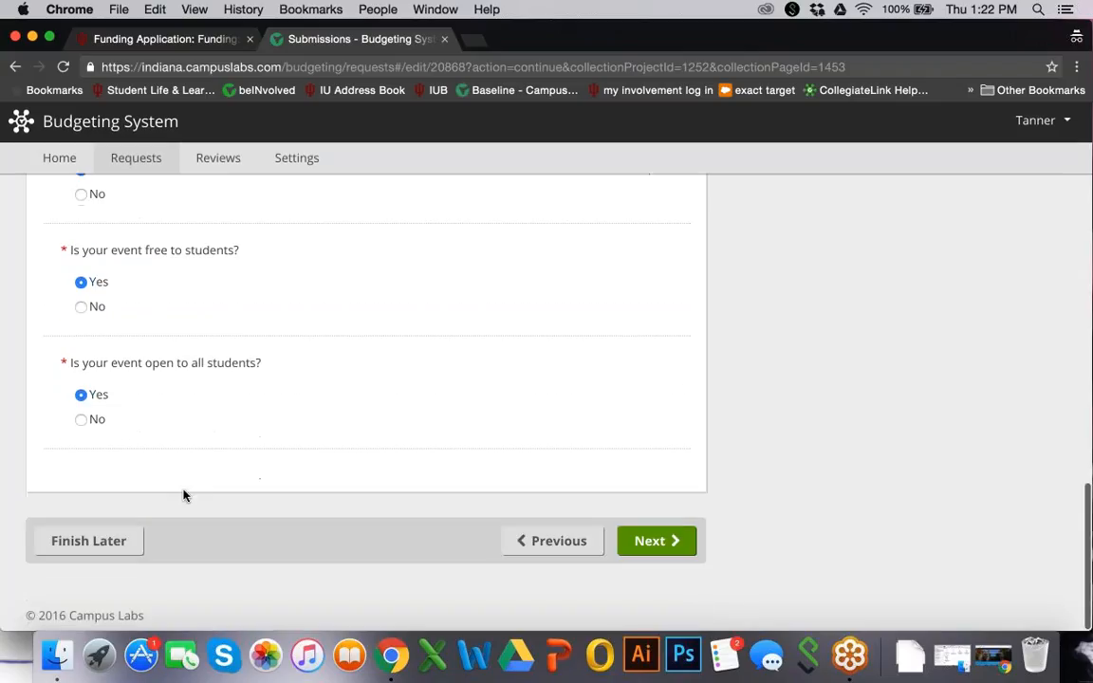
left_click(657, 544)
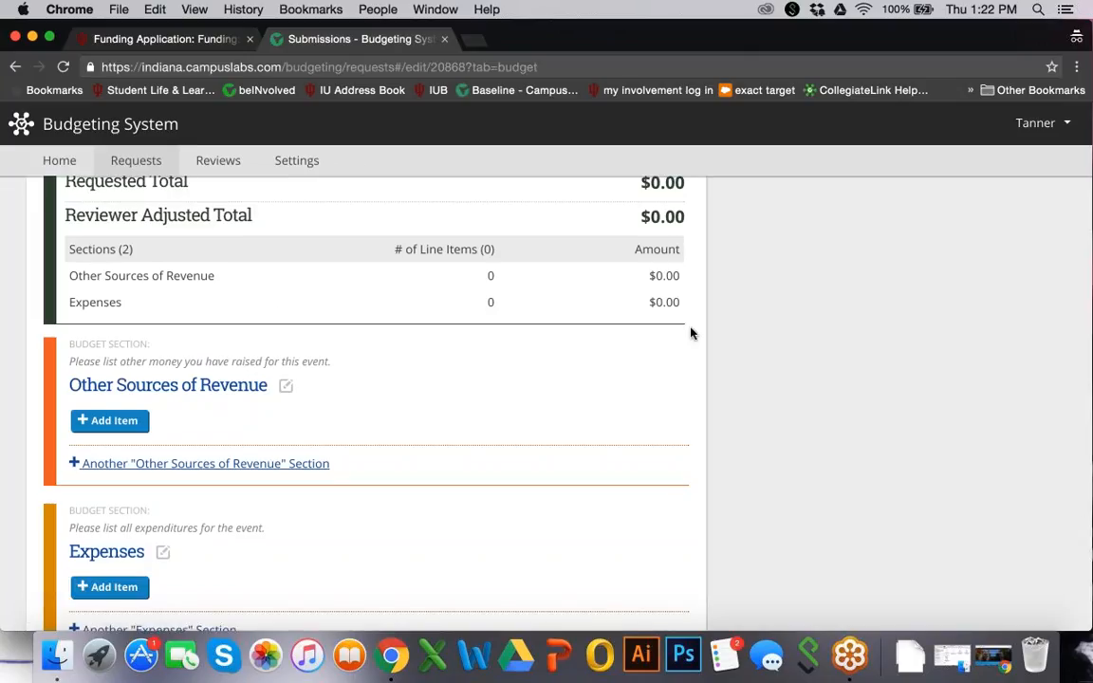
scroll(691, 332, "up", 3)
scroll(690, 332, "up", 1)
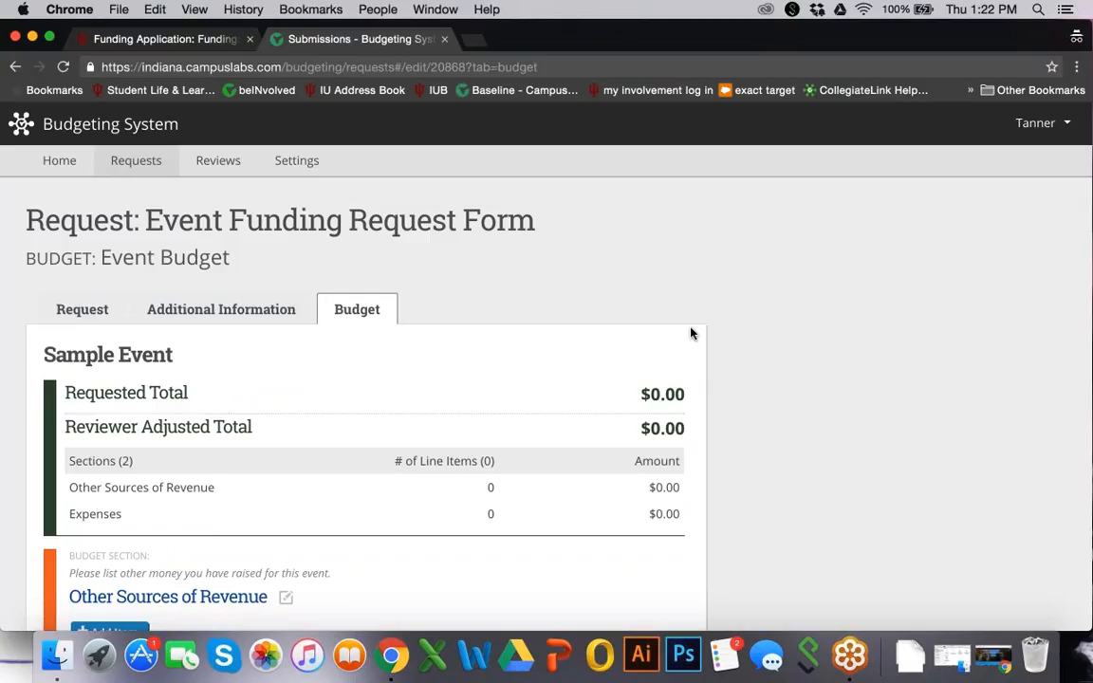
scroll(691, 405, "down", 3)
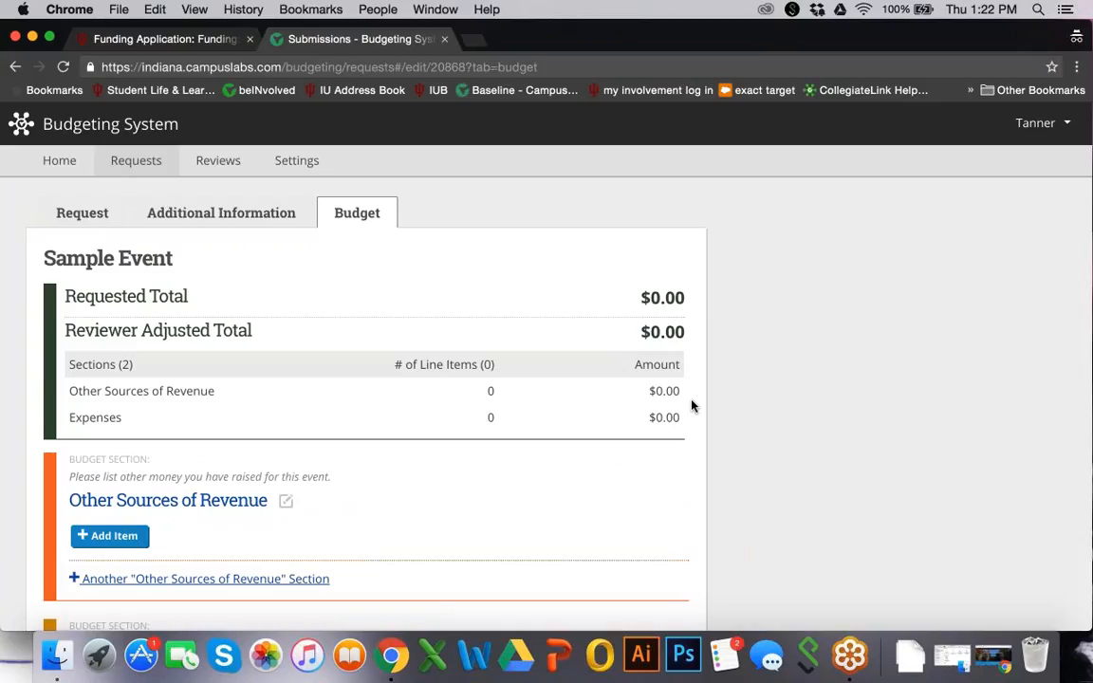
scroll(692, 405, "down", 2)
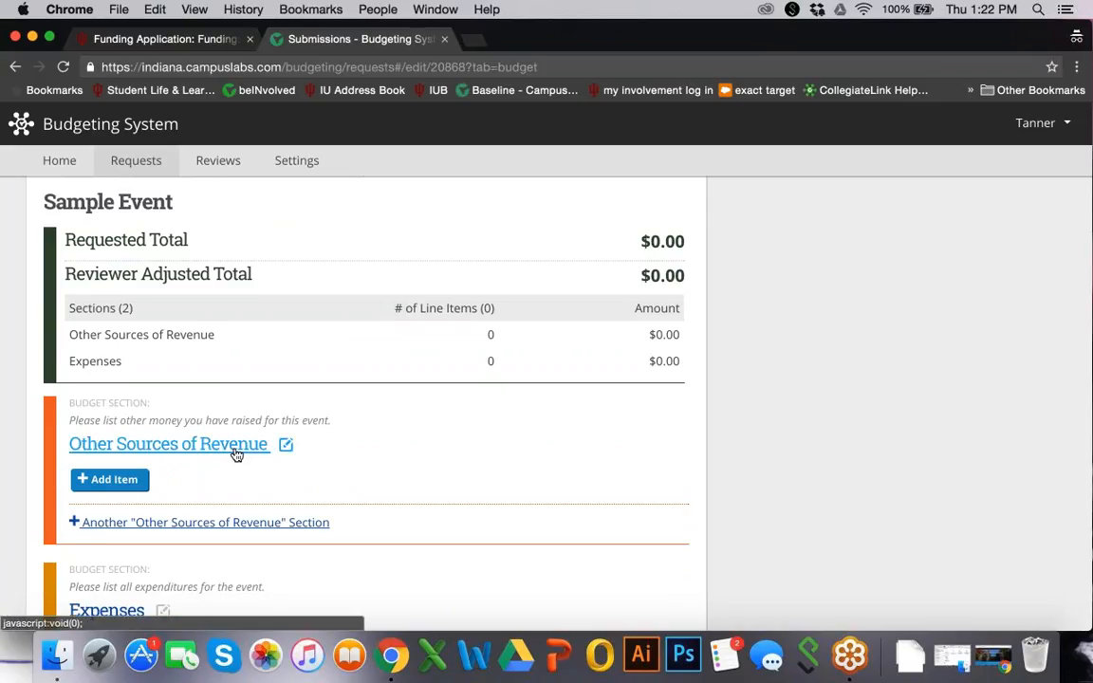
scroll(236, 453, "down", 2)
scroll(370, 398, "down", 1)
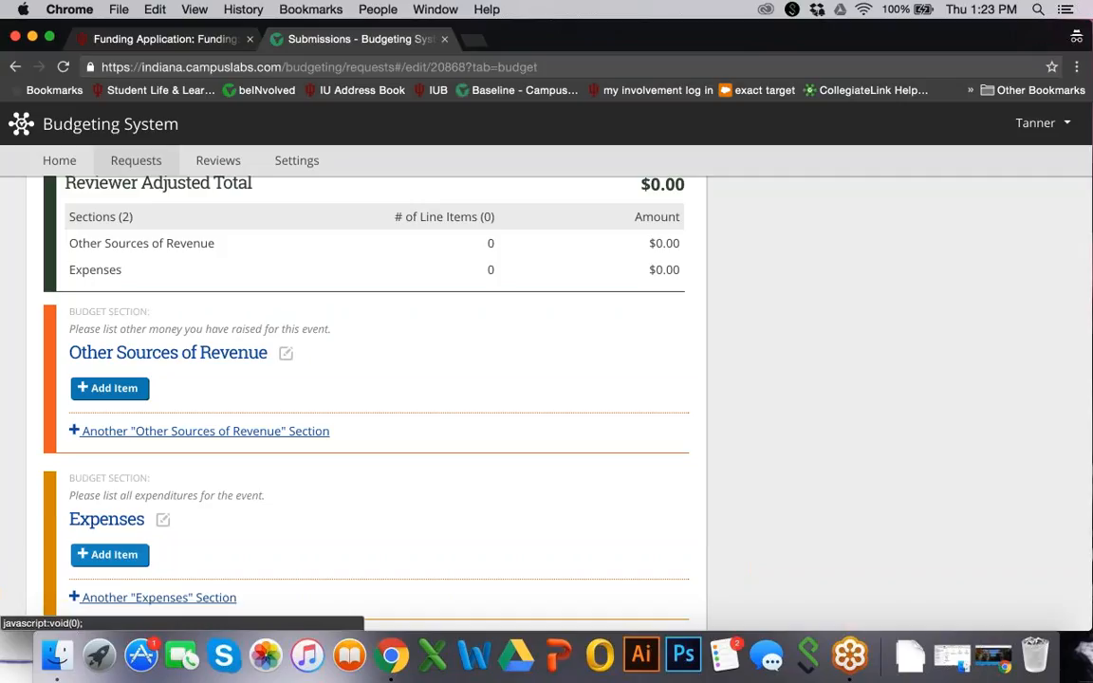
scroll(104, 361, "up", 3)
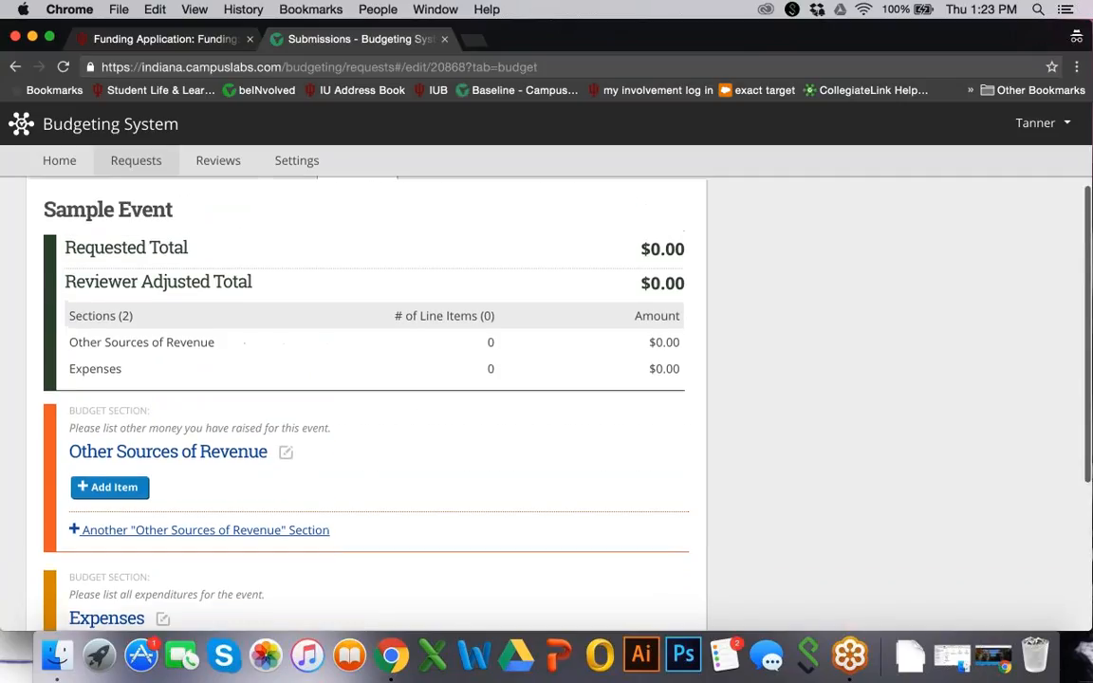
scroll(129, 408, "down", 3)
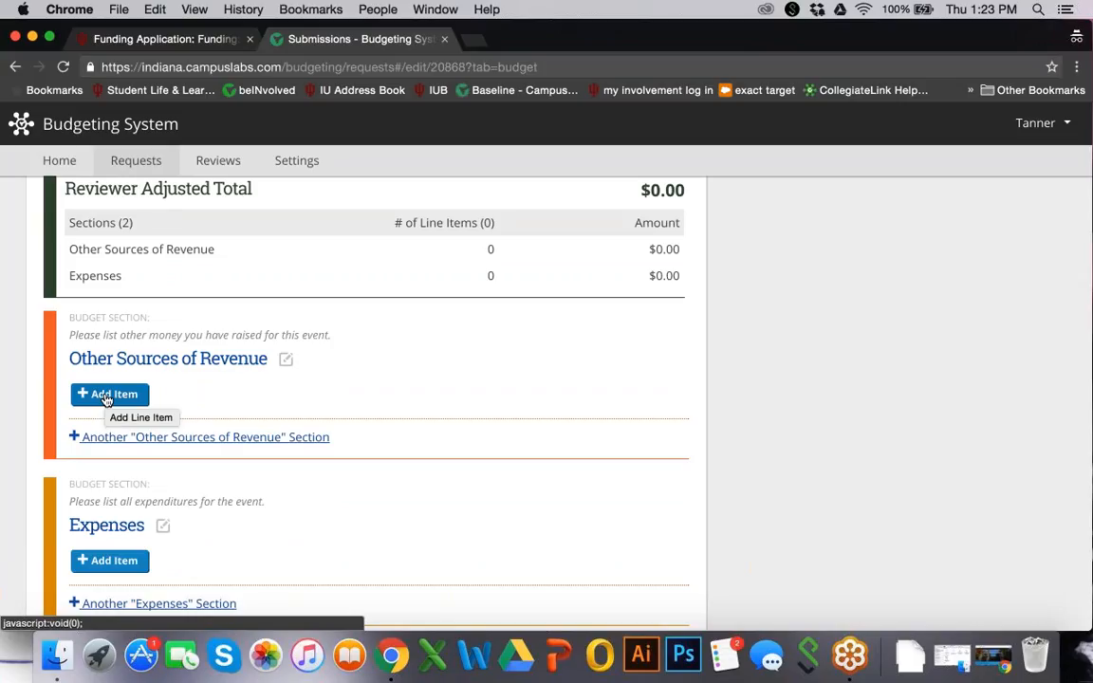
left_click(107, 400)
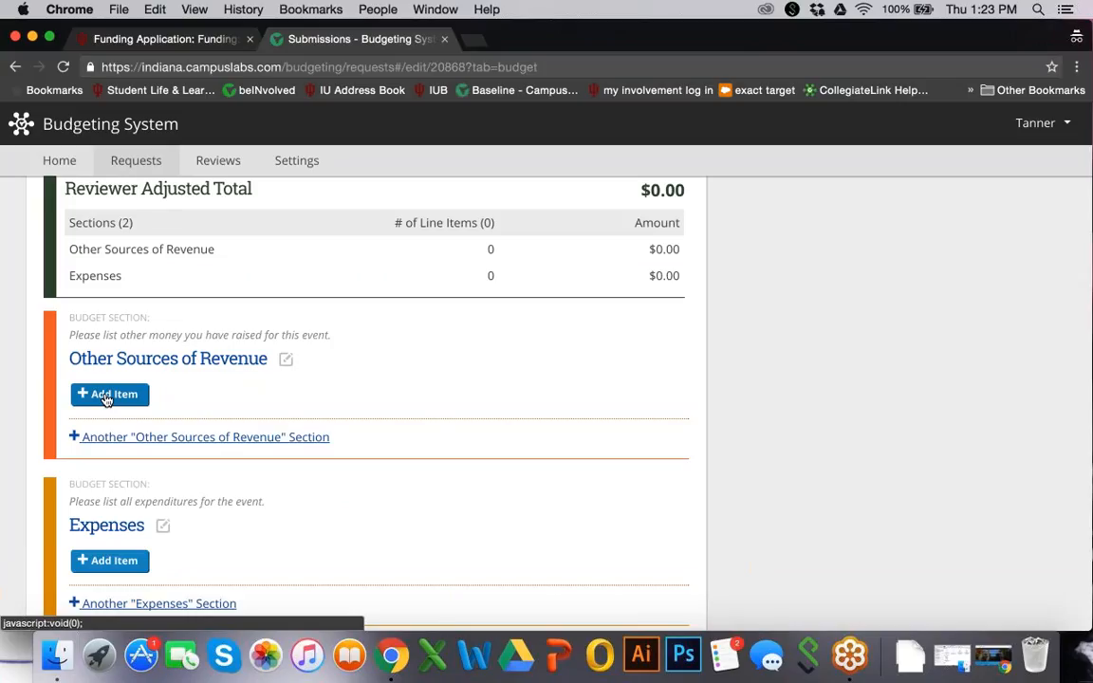
Add a 'Donation from SPEA' revenue line item with a $500 income amount
left_click(107, 394)
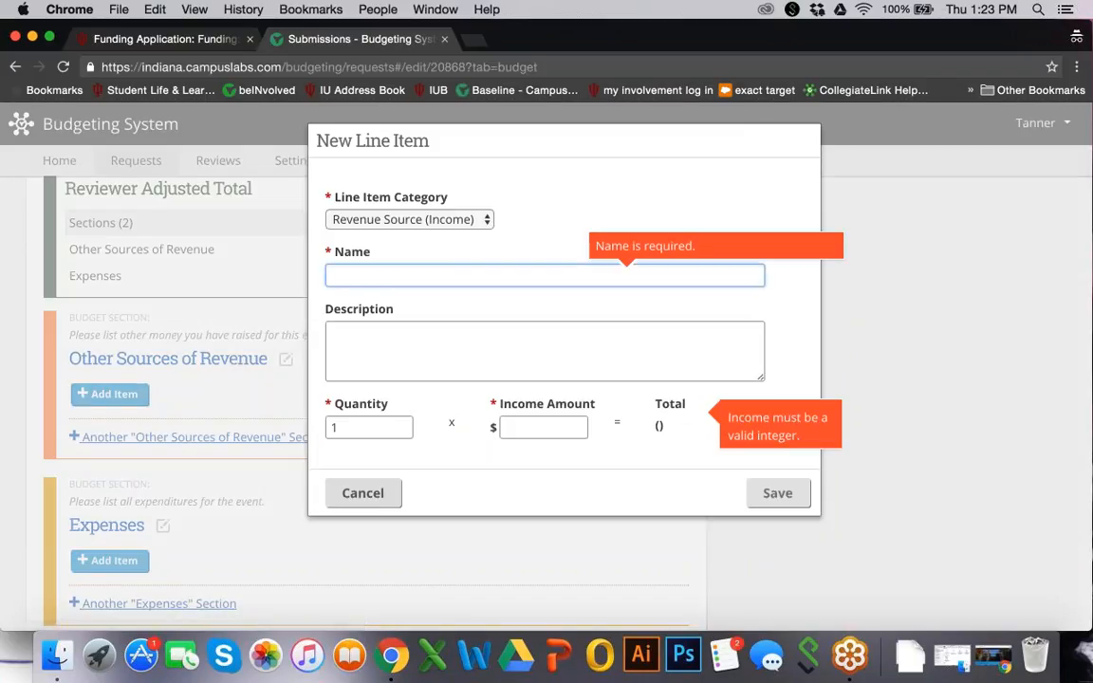
type("Donatio")
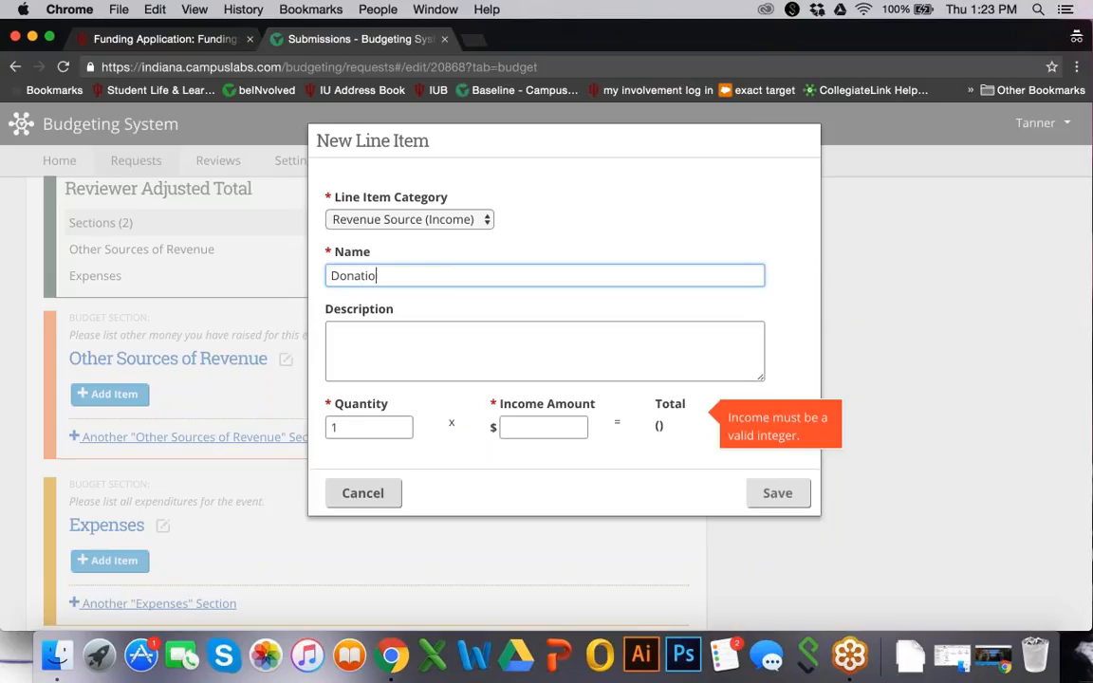
type("n from SPEA")
left_click(515, 428)
type("500")
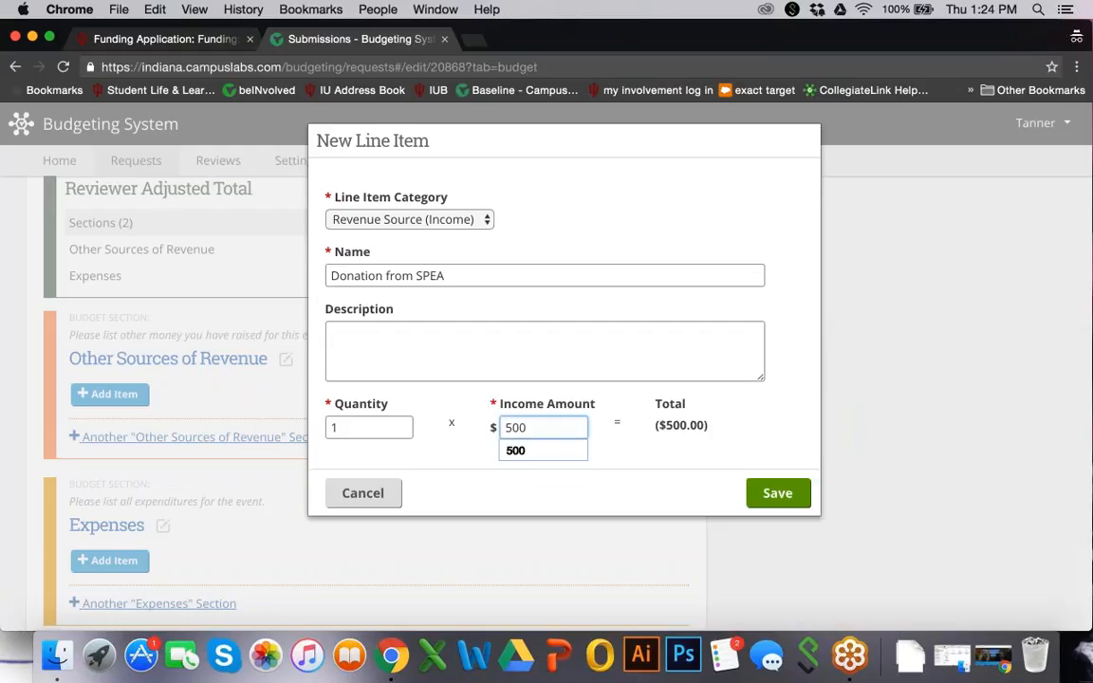
key("Tab")
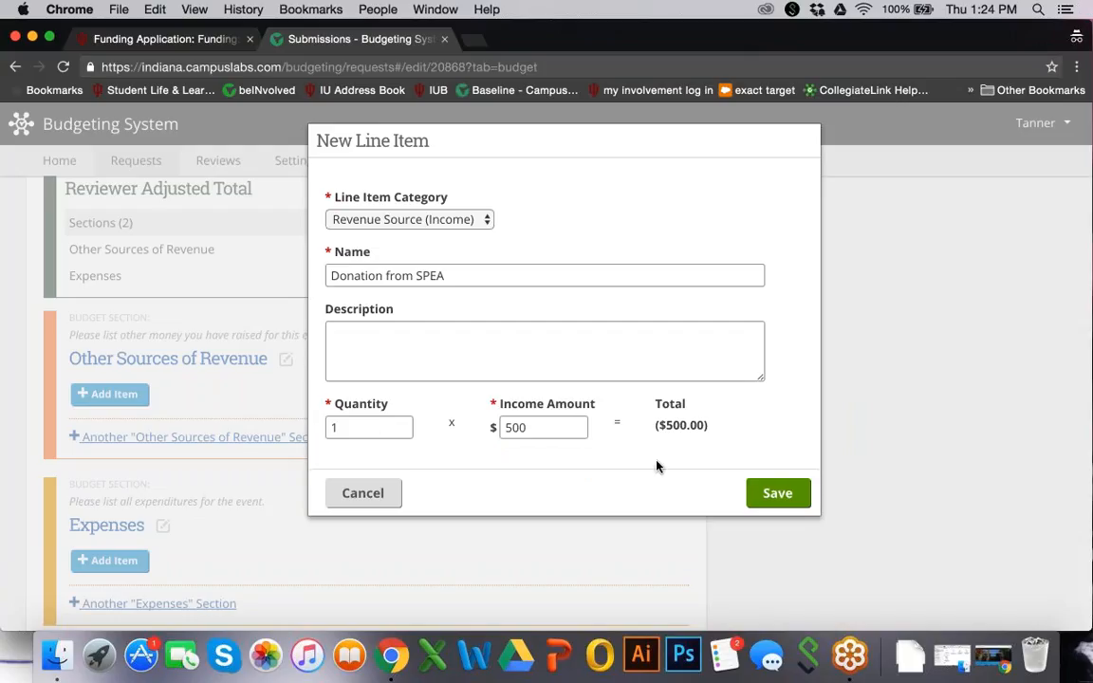
left_click(776, 492)
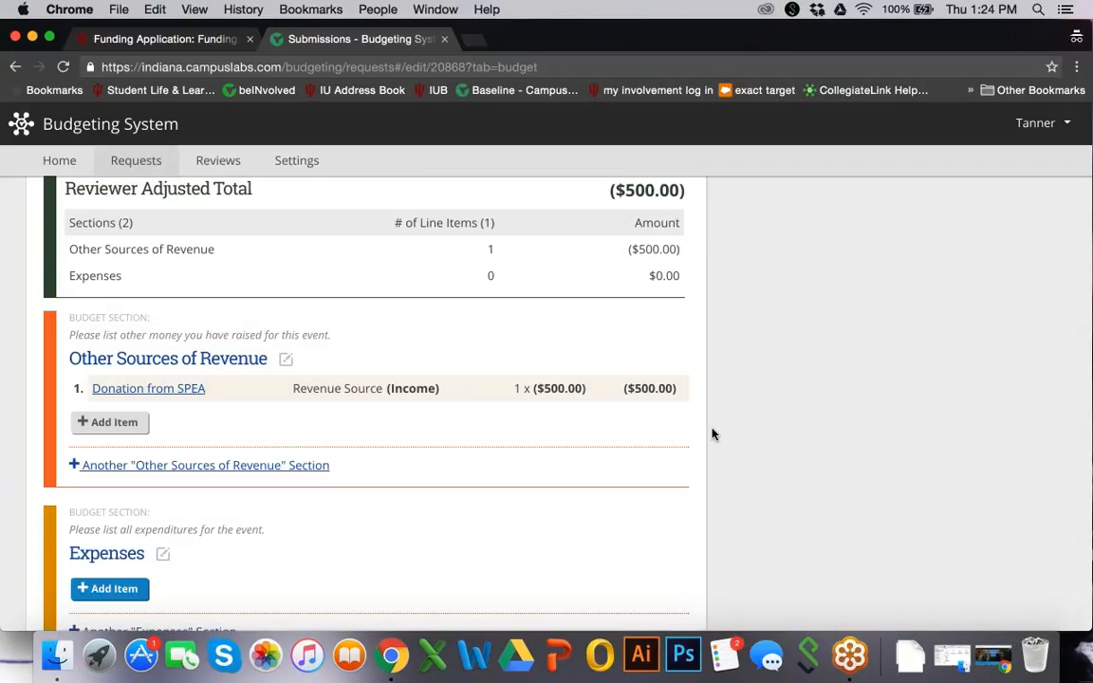
Add a Venue expense 'Room 100 Rental' with quantity 3 at $50 each
scroll(603, 208, "up", 1)
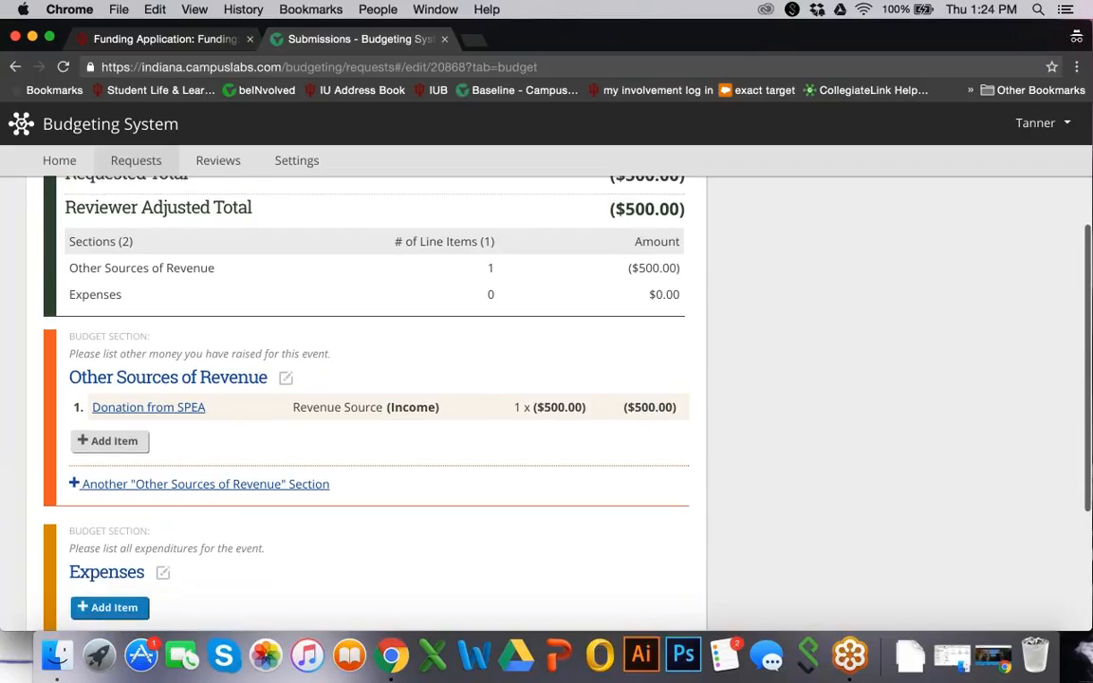
scroll(370, 399, "down", 3)
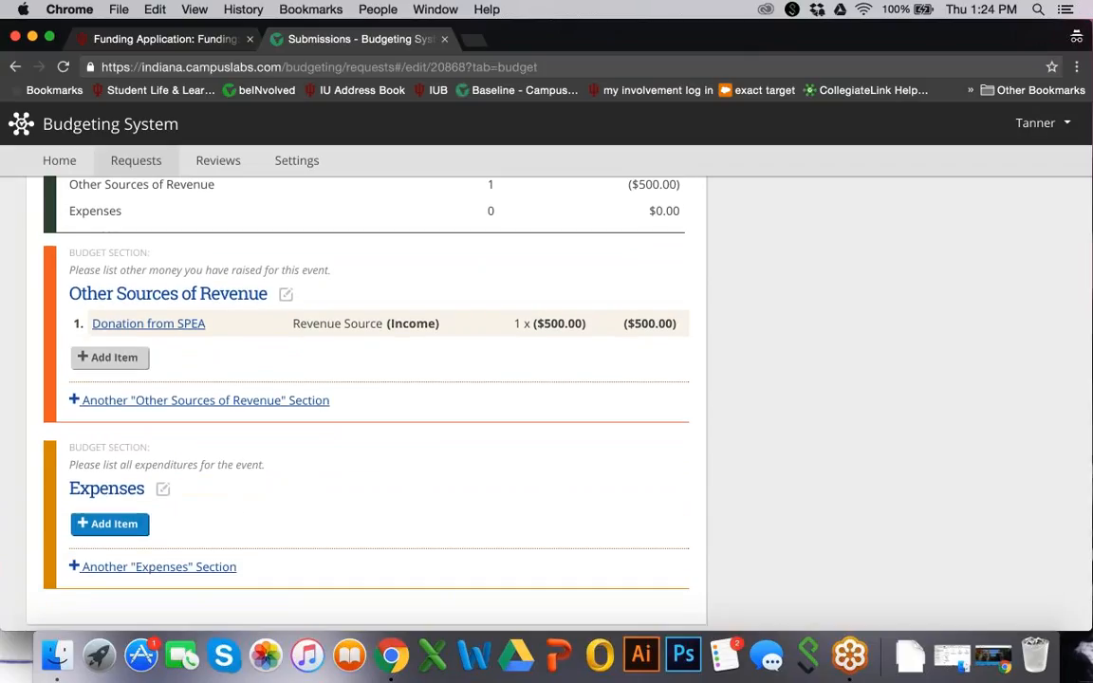
left_click(80, 527)
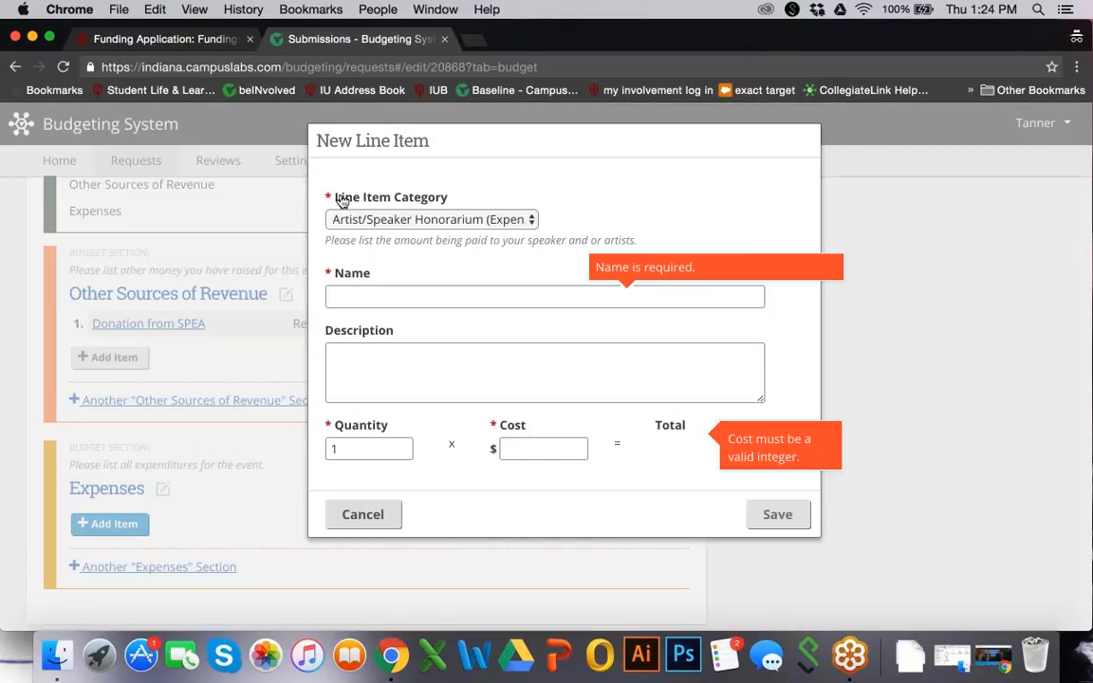
left_click(392, 218)
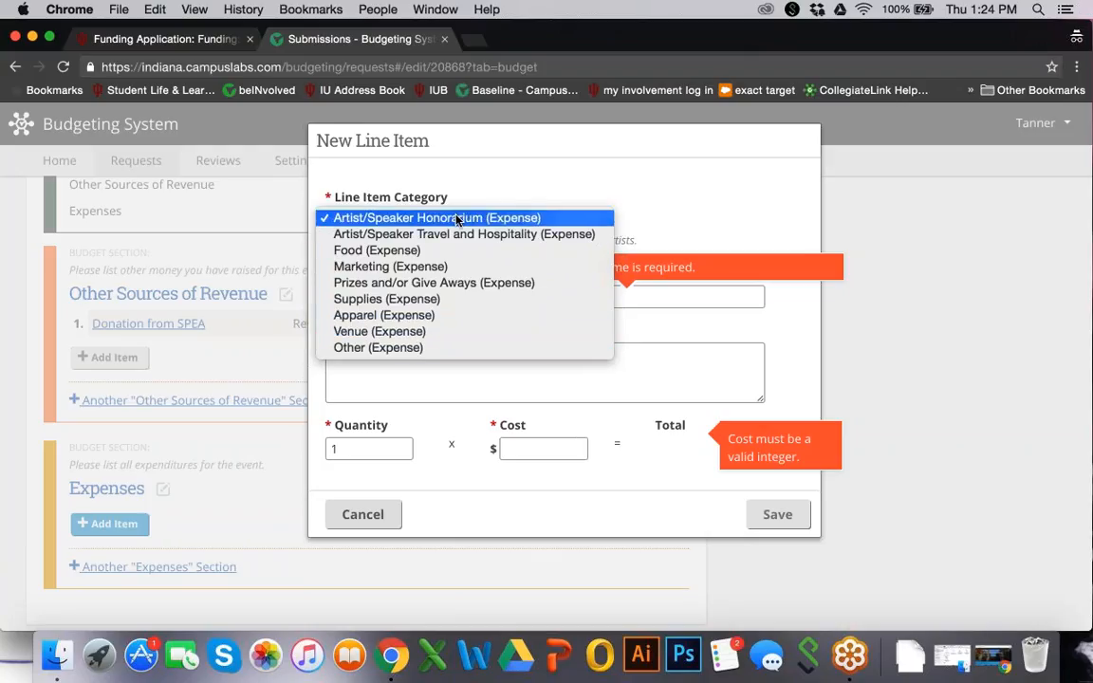
left_click(423, 334)
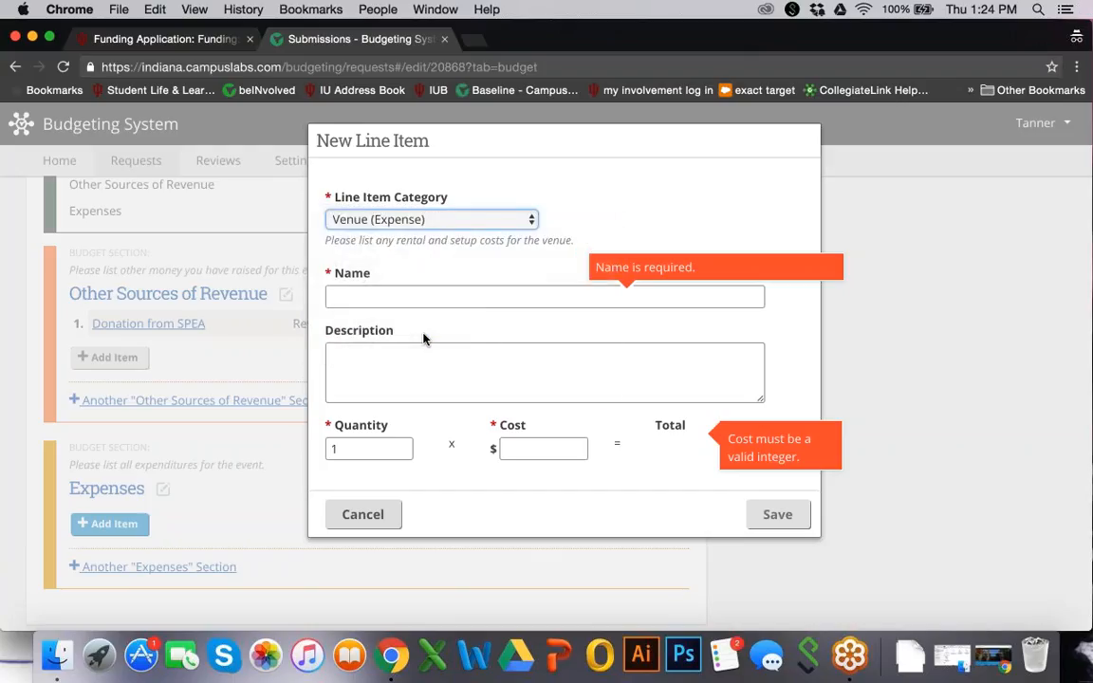
left_click(441, 295)
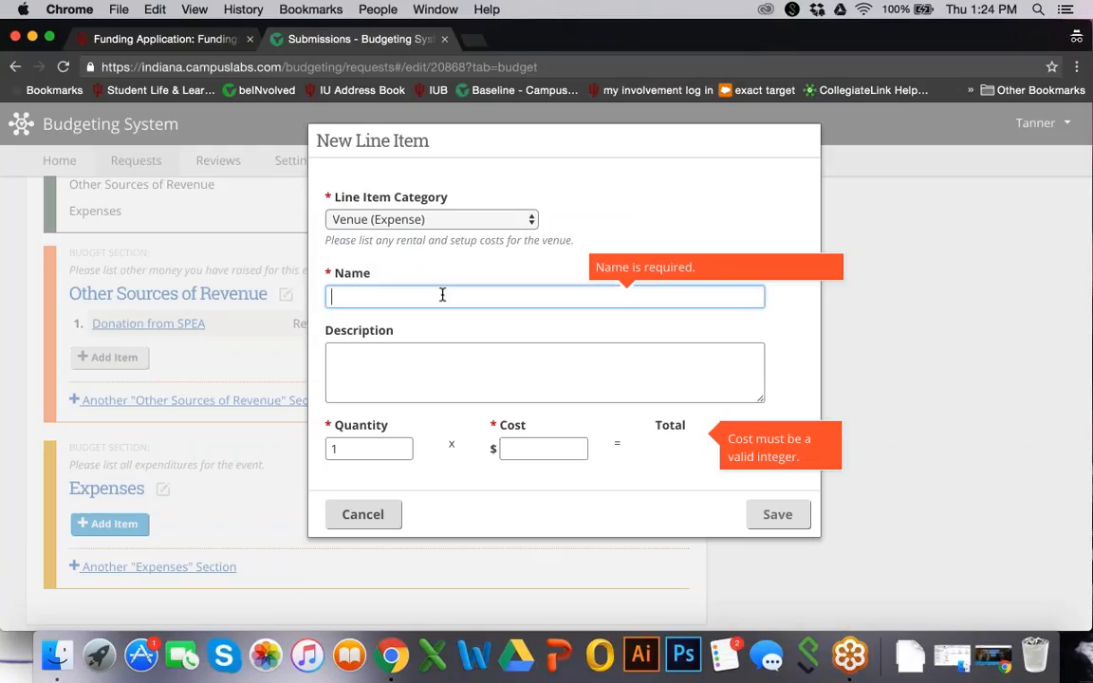
type("Roo")
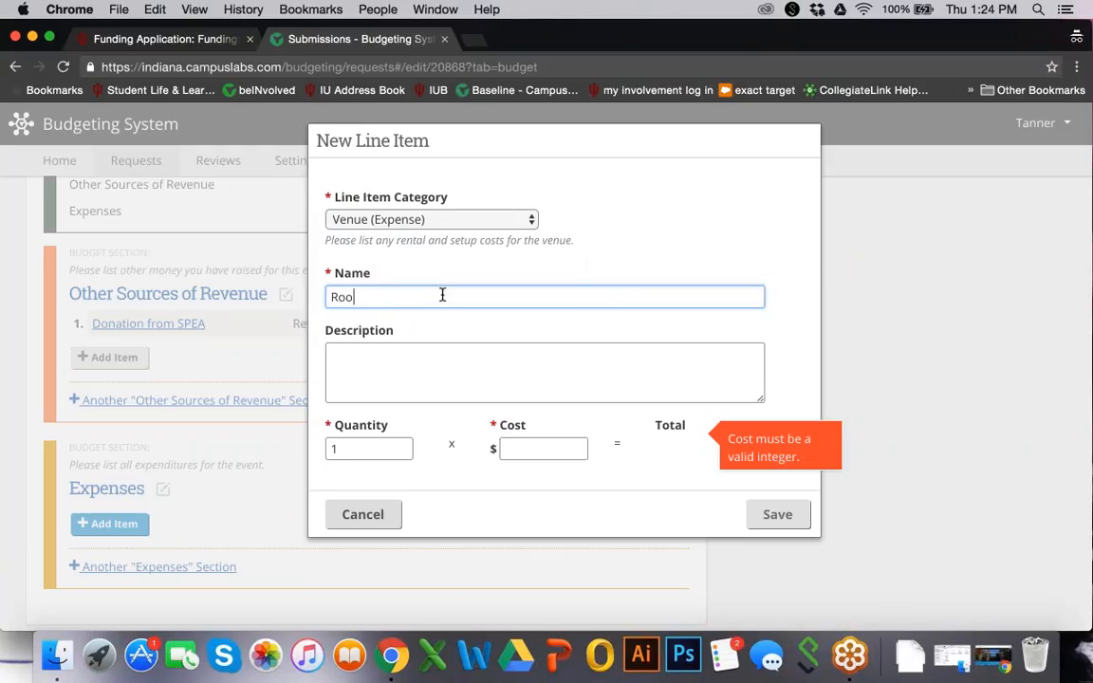
type("m 100 Rental")
double_click(331, 450)
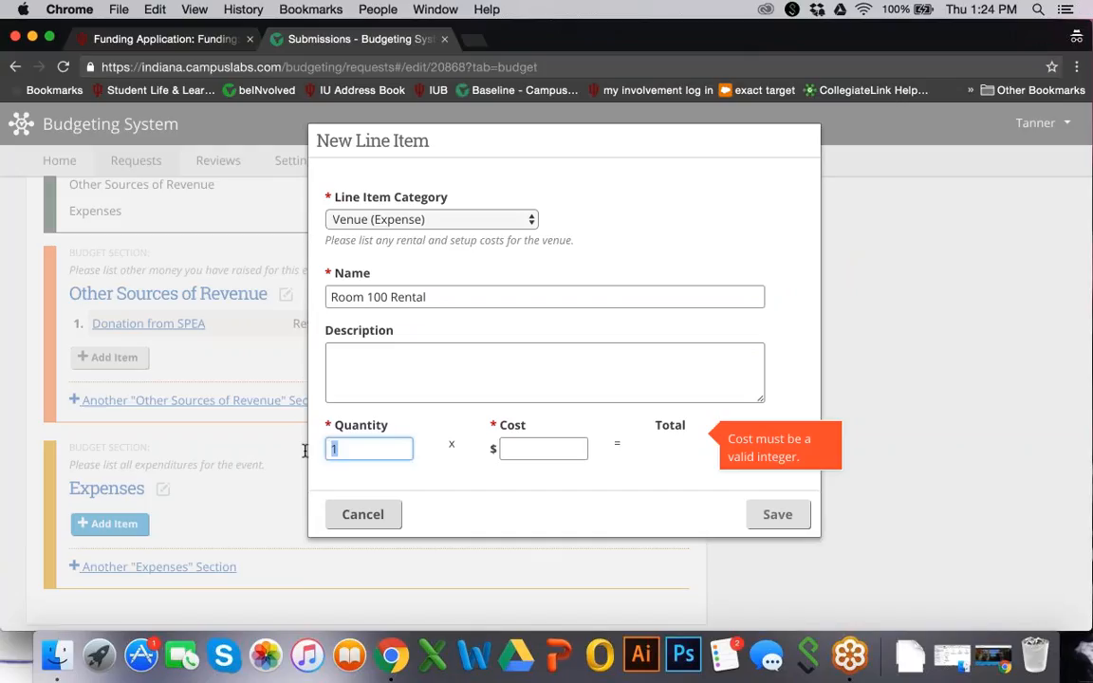
type("3")
left_click(531, 452)
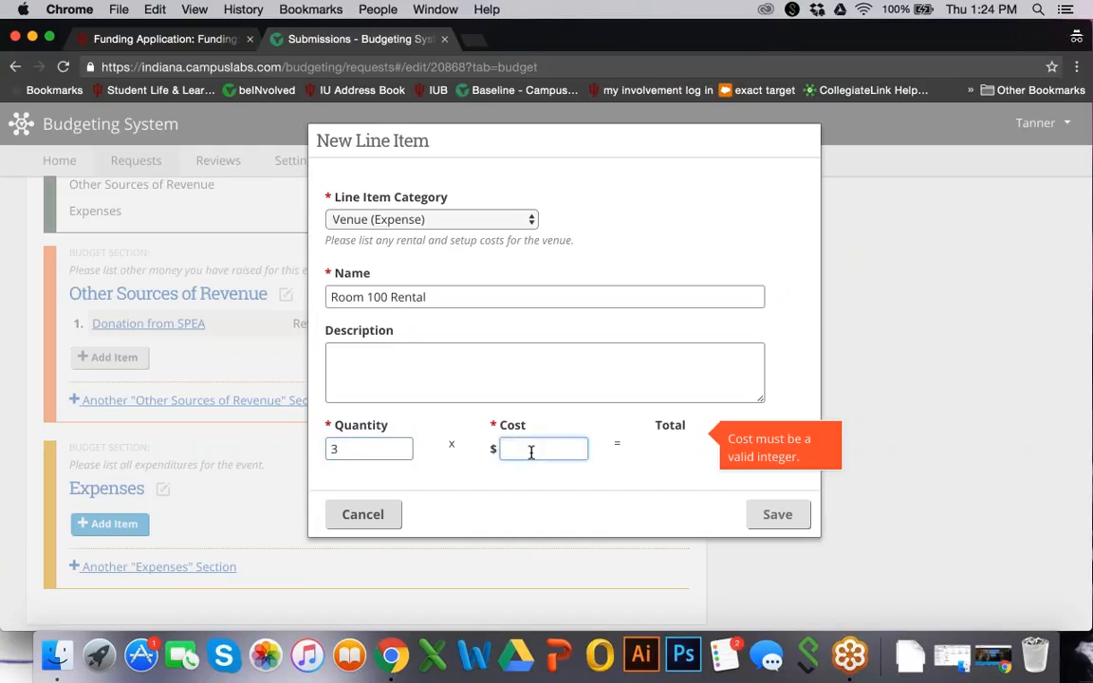
type("50")
key("Return")
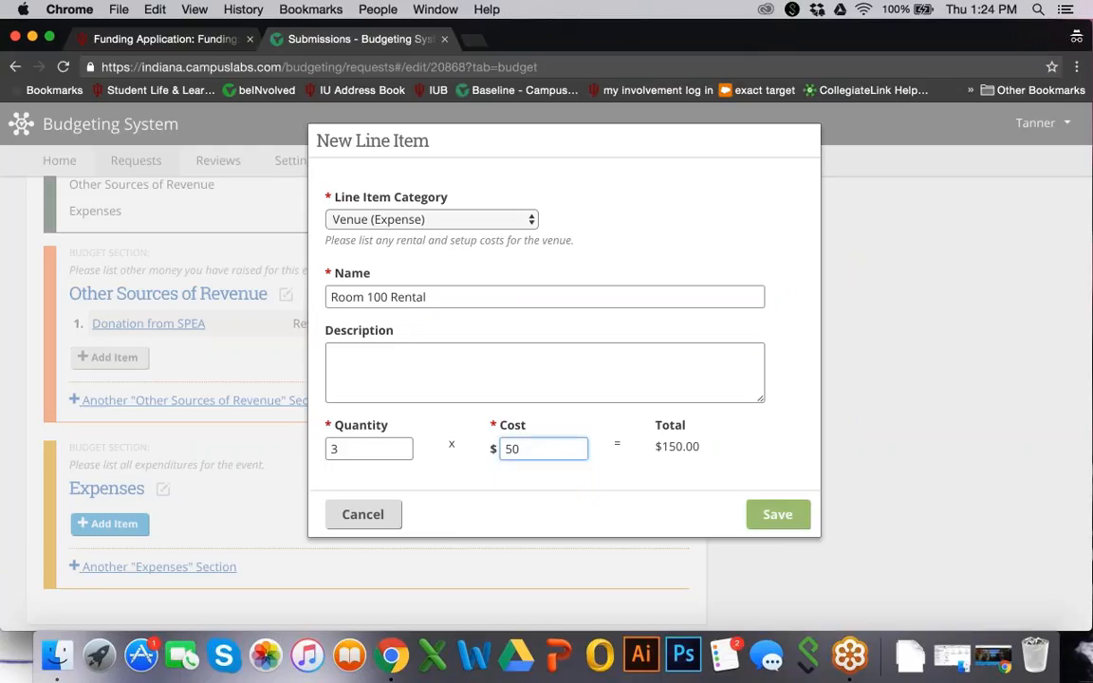
scroll(503, 379, "down", 2)
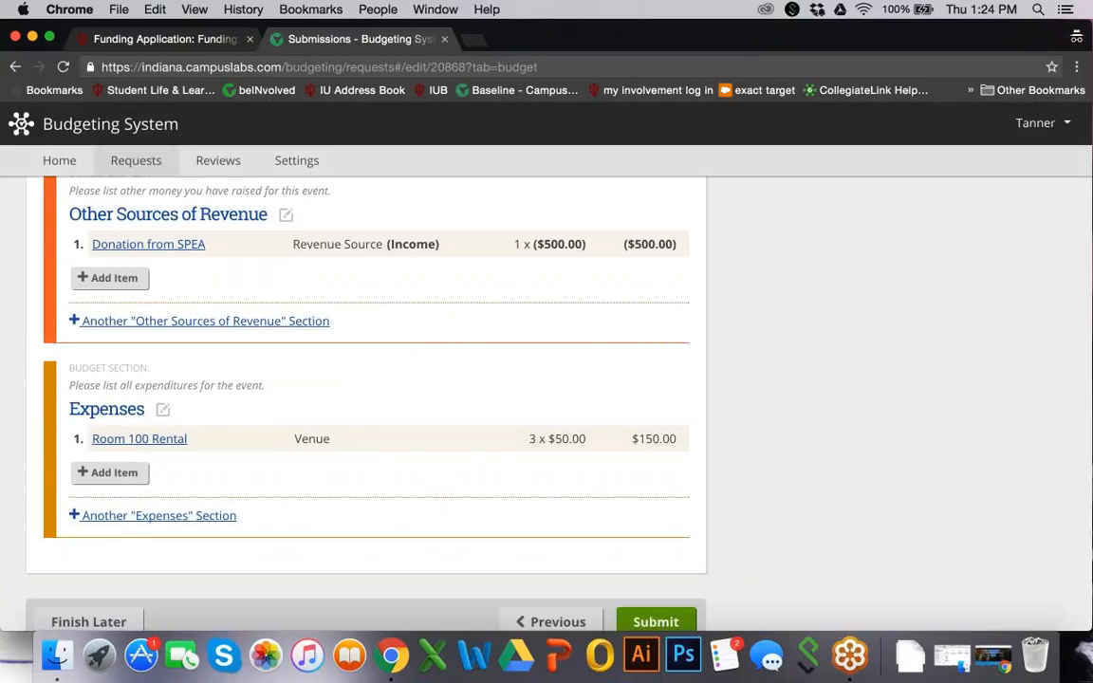
left_click(105, 473)
Add a Food expense 'Chipotle Catering' with quantity 100 at $10 each
left_click(500, 220)
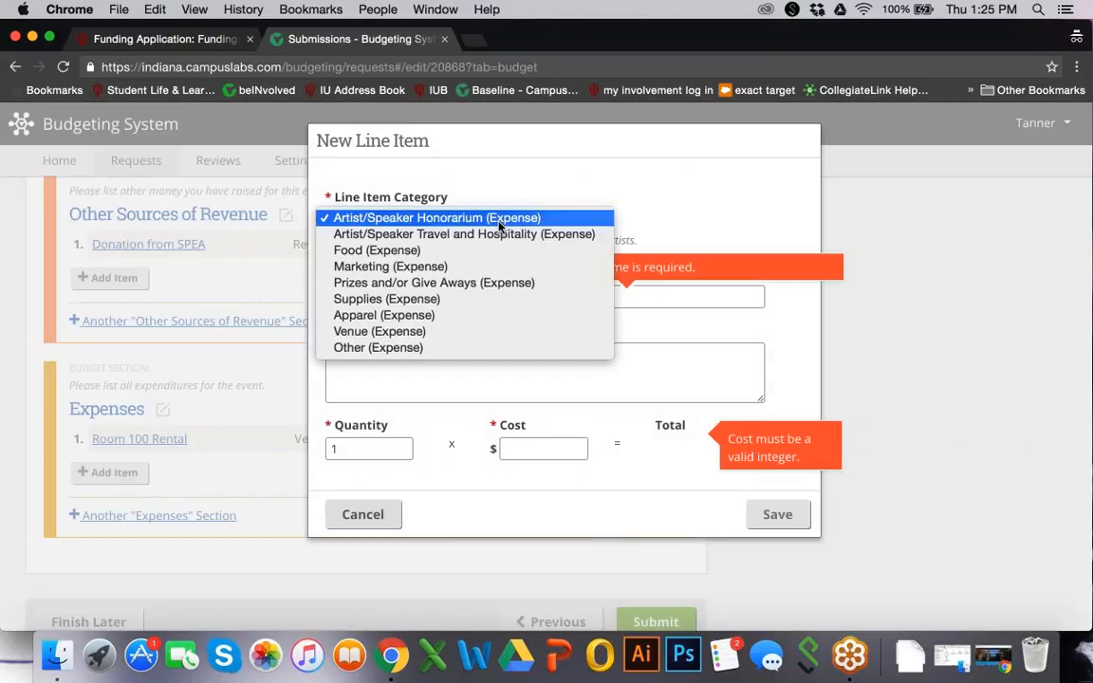
left_click(442, 251)
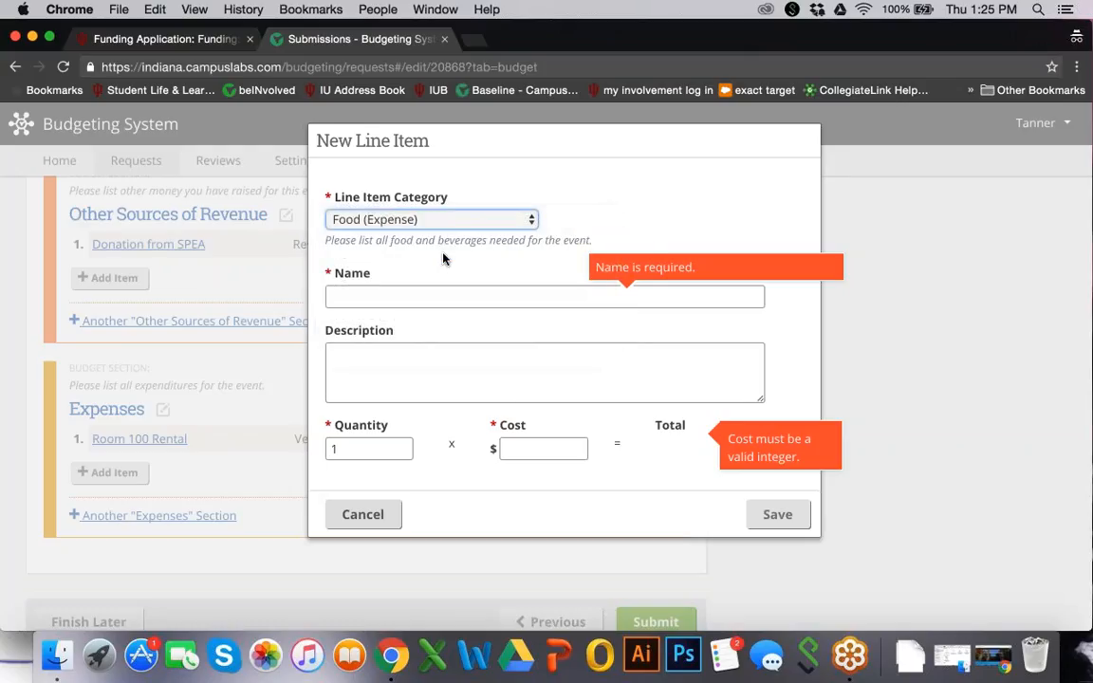
key("Tab")
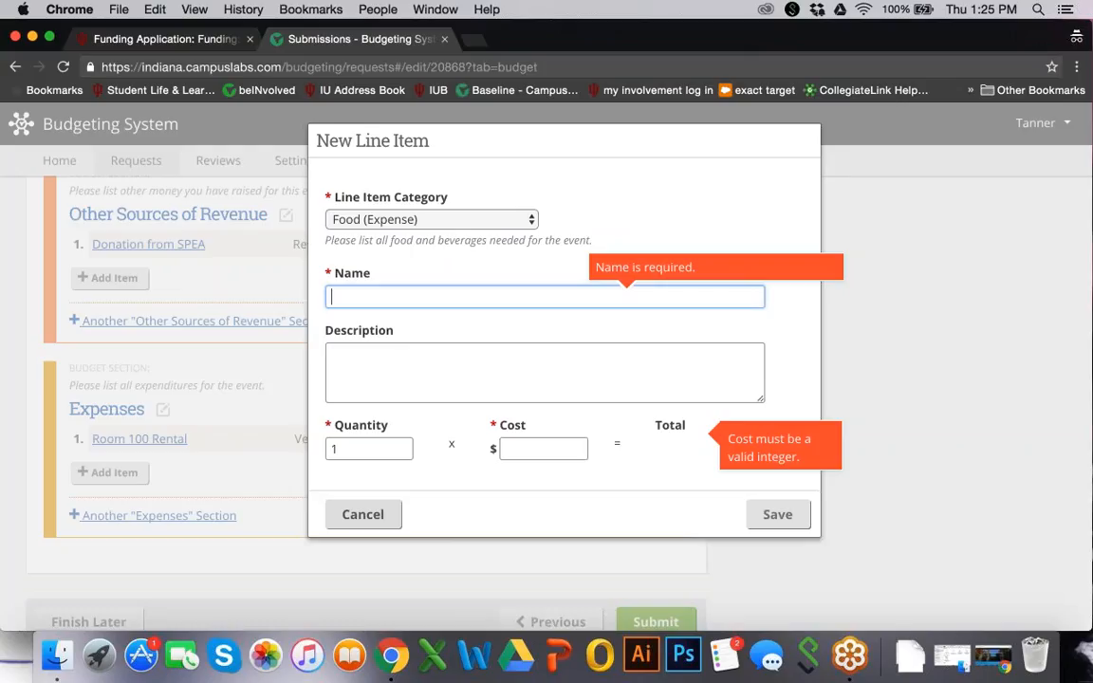
type("Chipotle ")
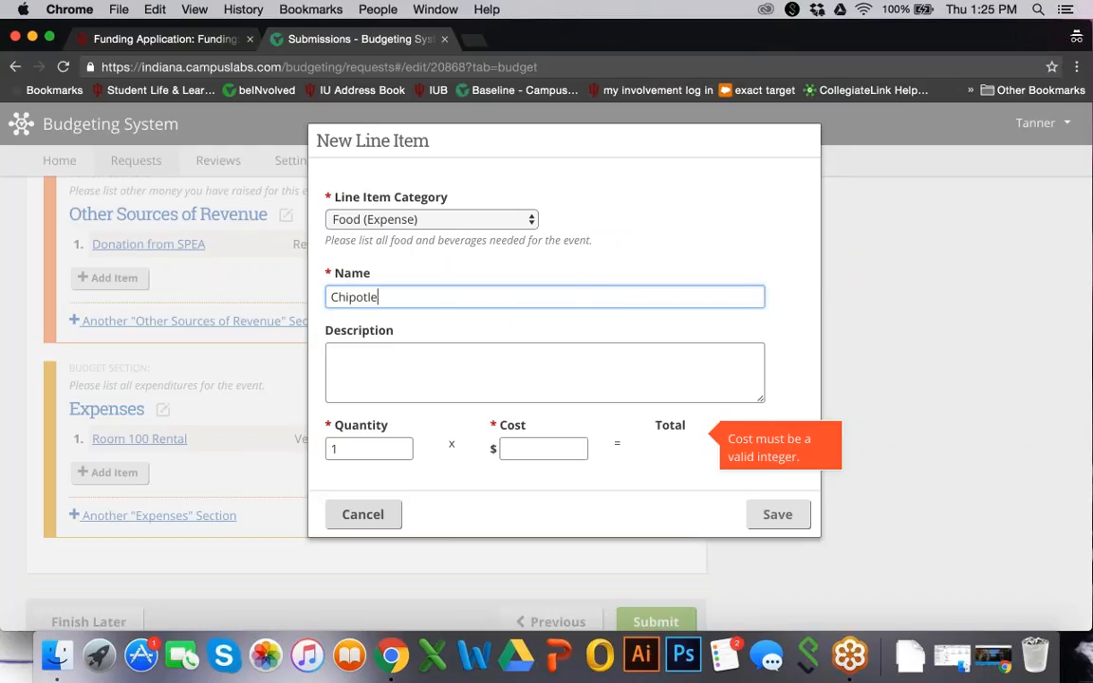
type("Catering")
left_click_drag(344, 448, 274, 442)
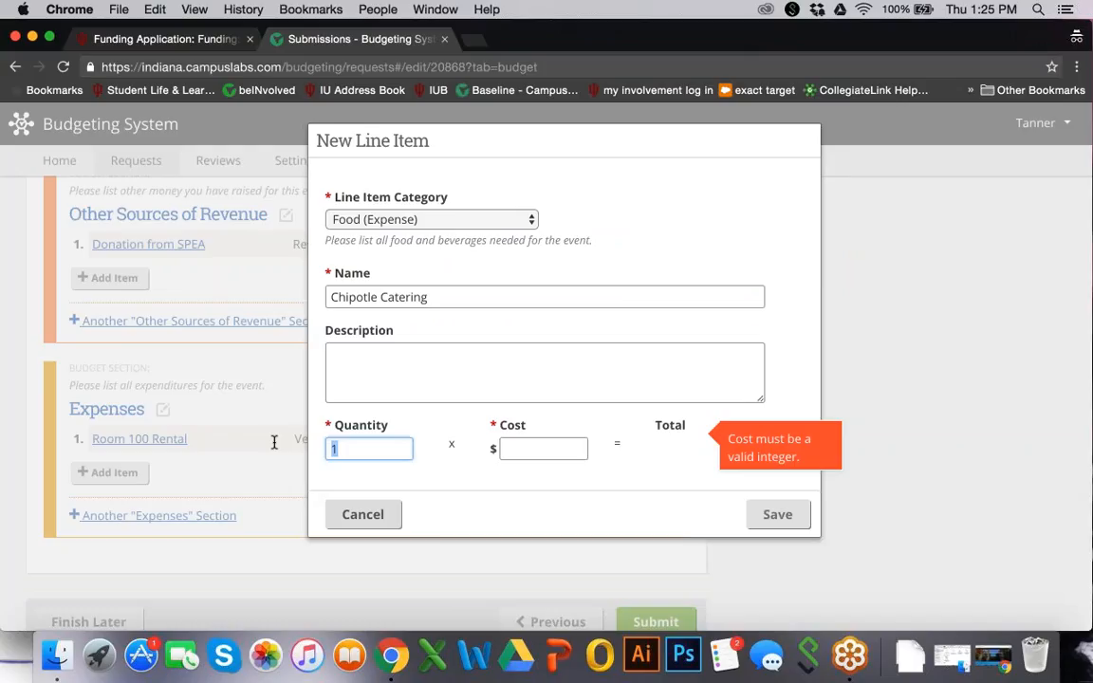
type("100")
key("Tab")
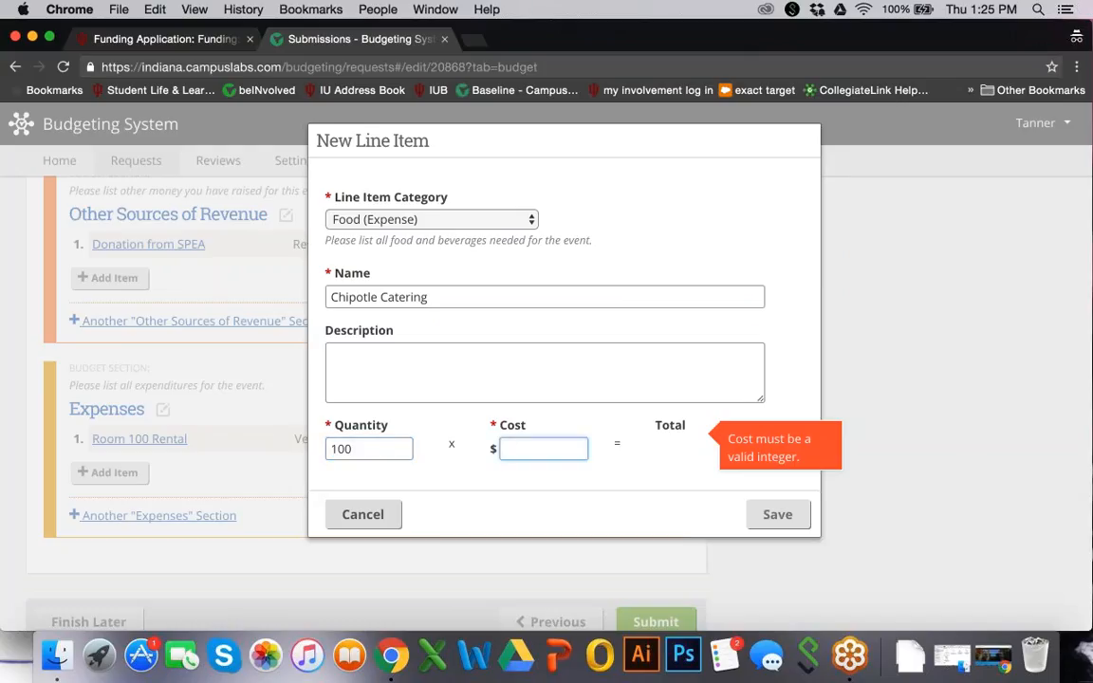
type("10")
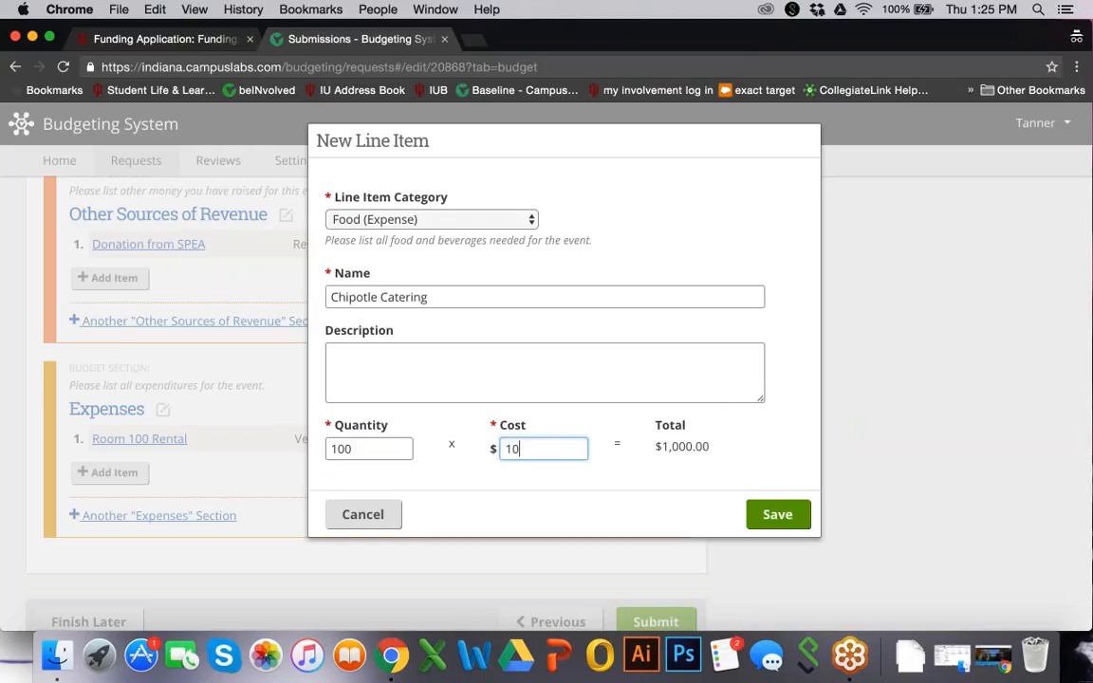
left_click(776, 512)
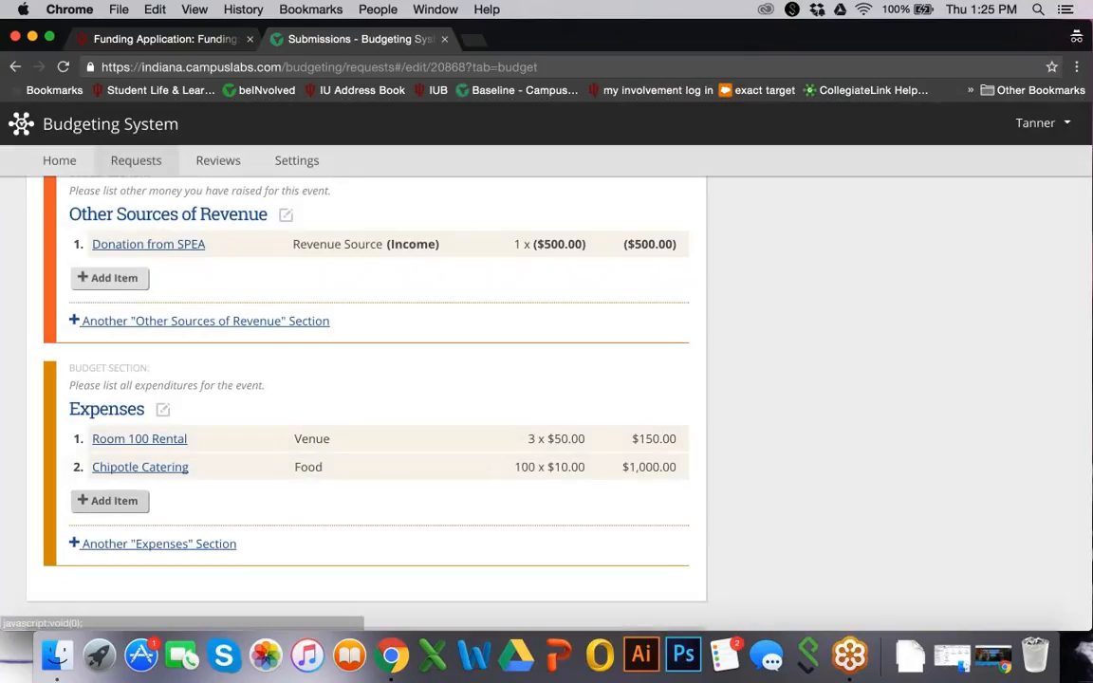
left_click(110, 500)
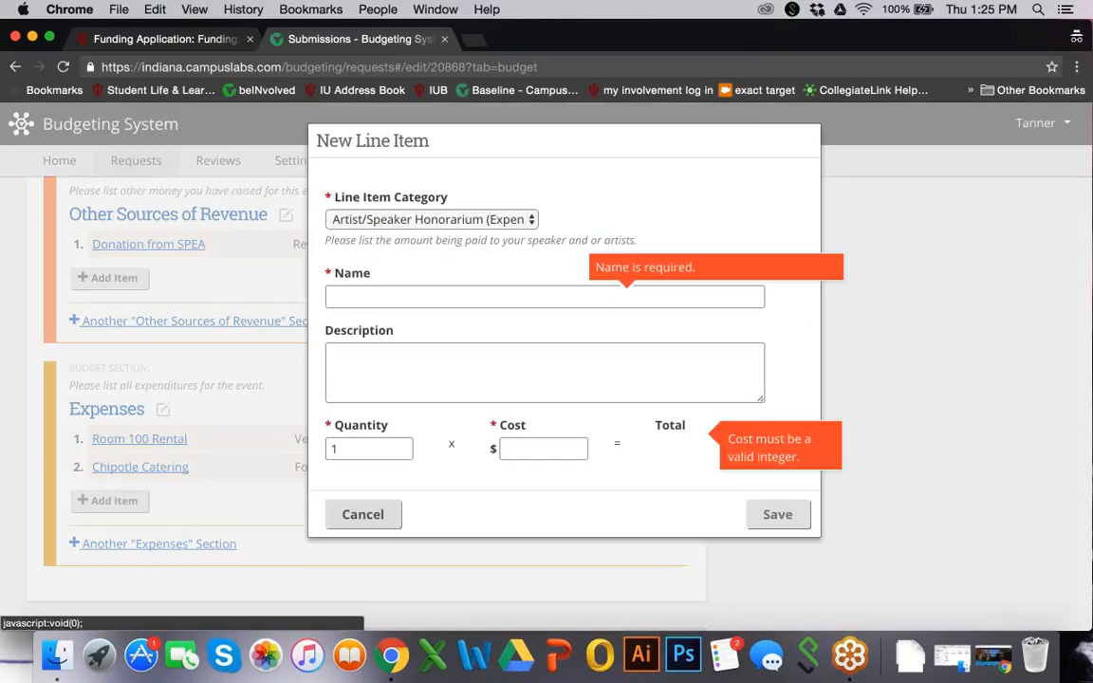
Add a Marketing expense 'Flyers' with quantity 50 at $0.25 each
left_click(432, 219)
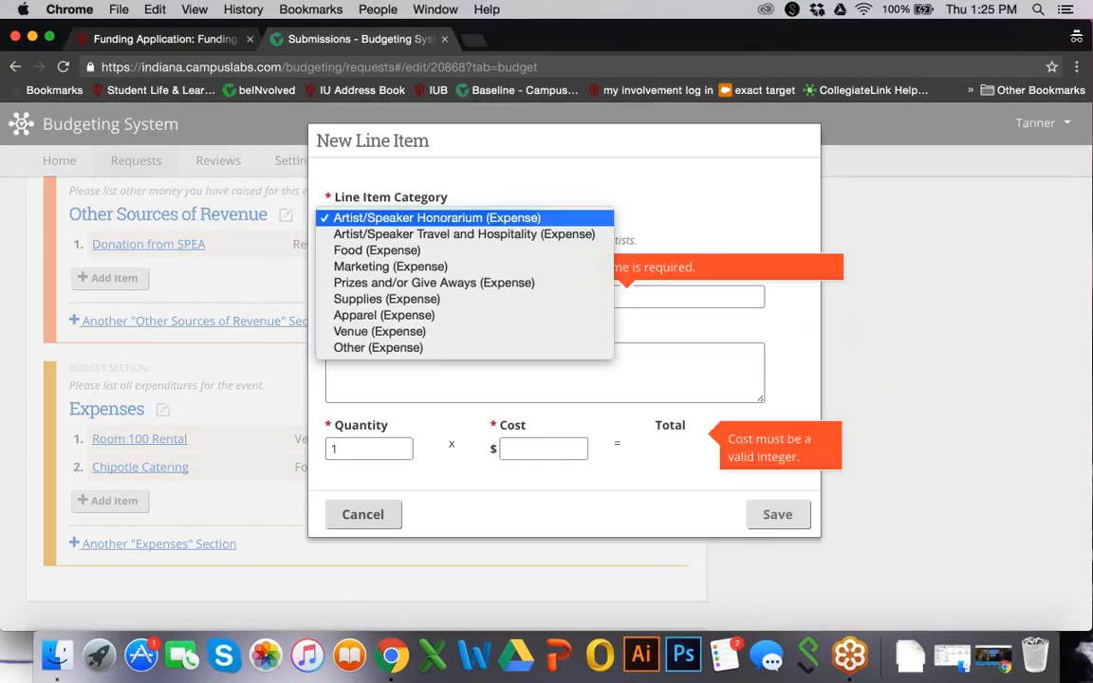
left_click(419, 268)
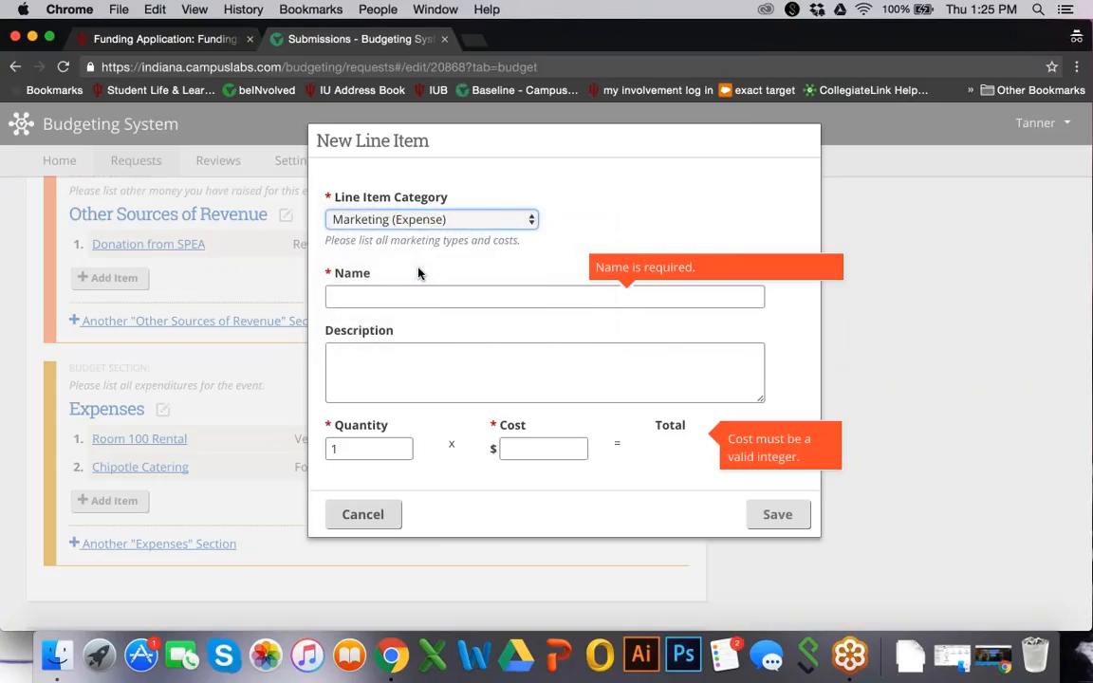
key("Tab")
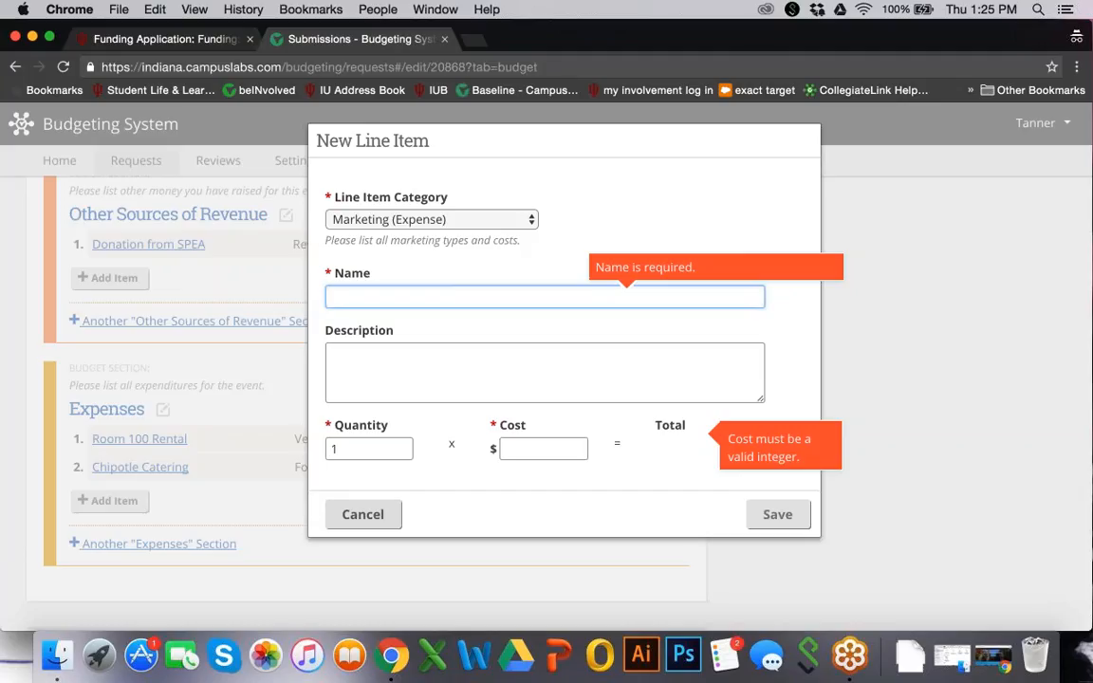
type("Flyers")
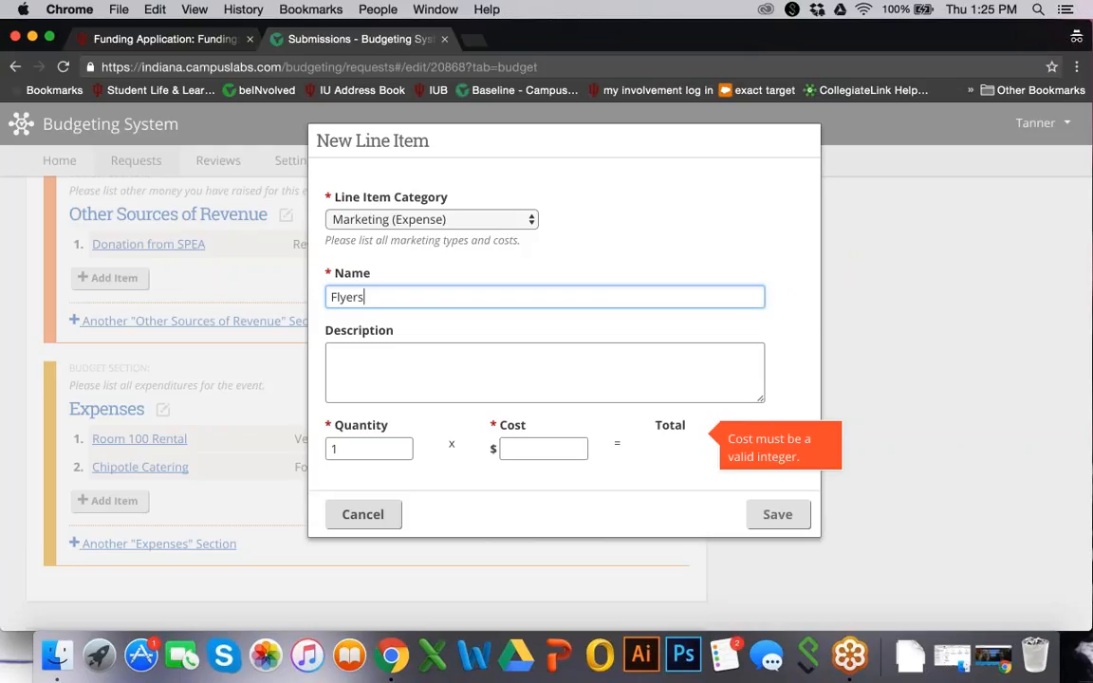
double_click(349, 448)
type("50")
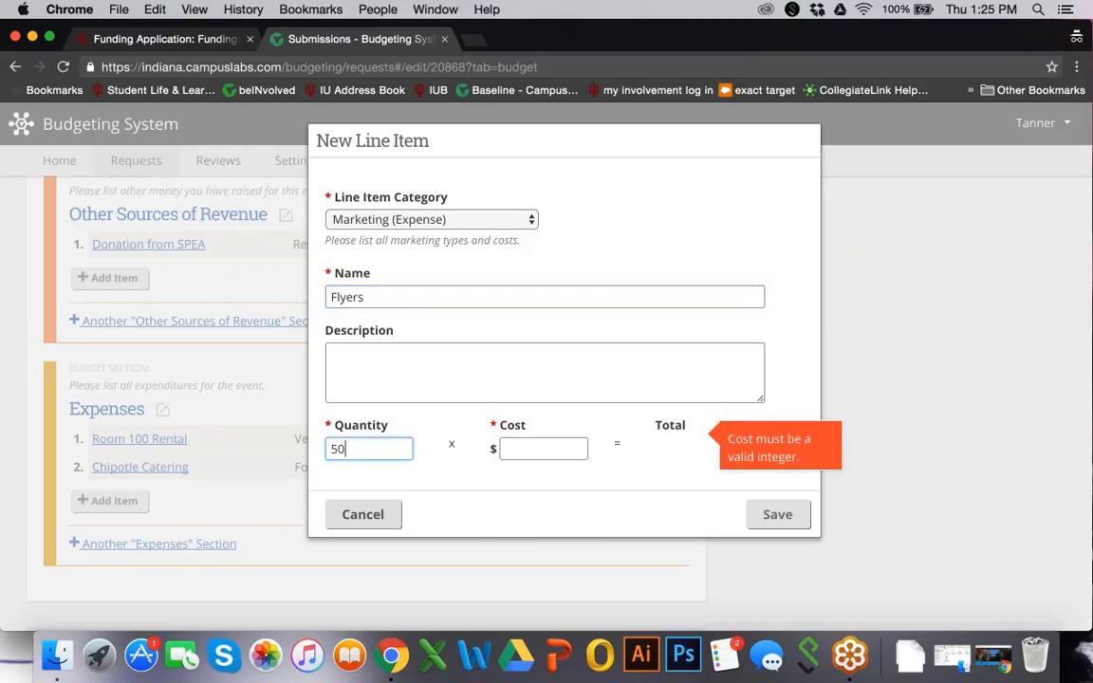
left_click(539, 449)
type(".2")
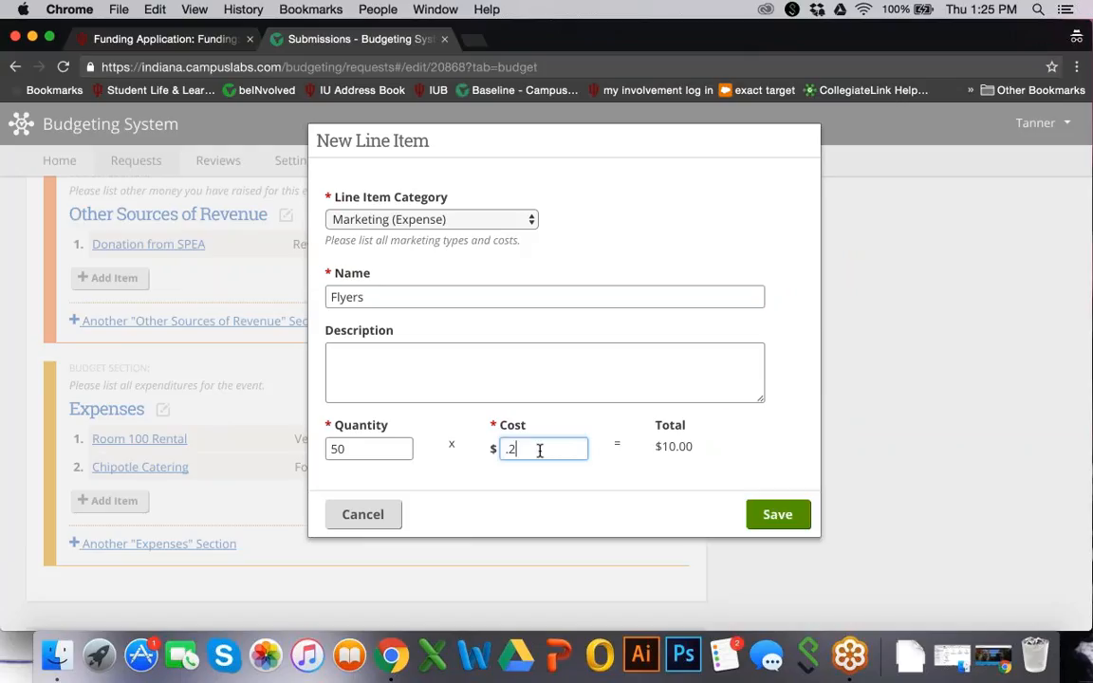
type("5")
left_click(776, 514)
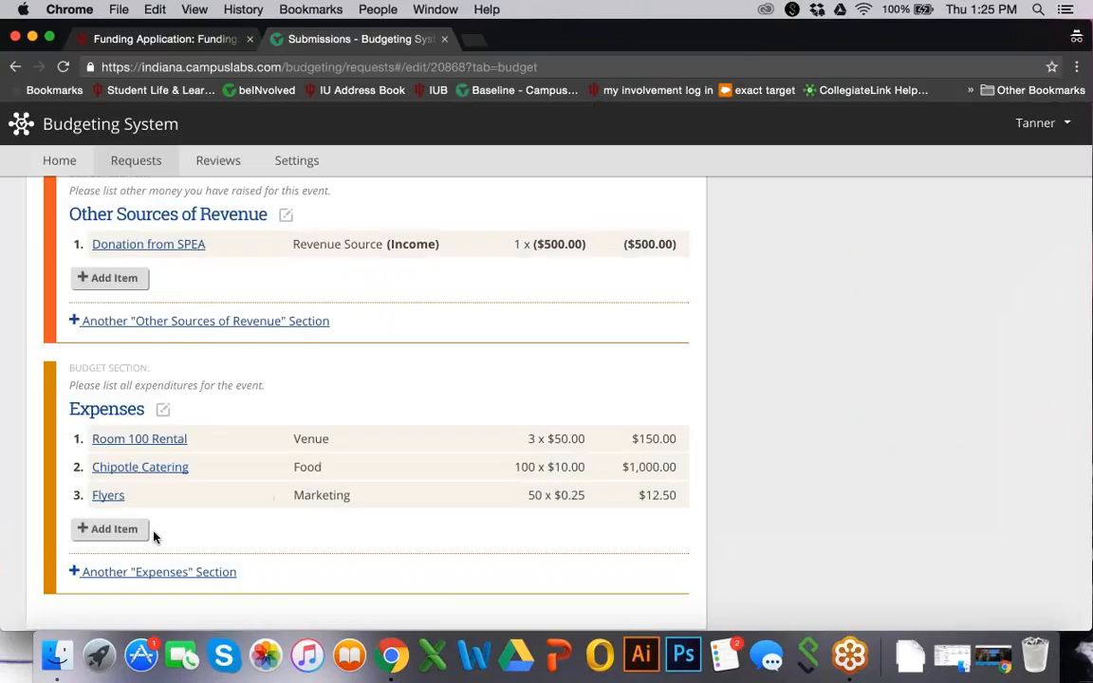
left_click(102, 529)
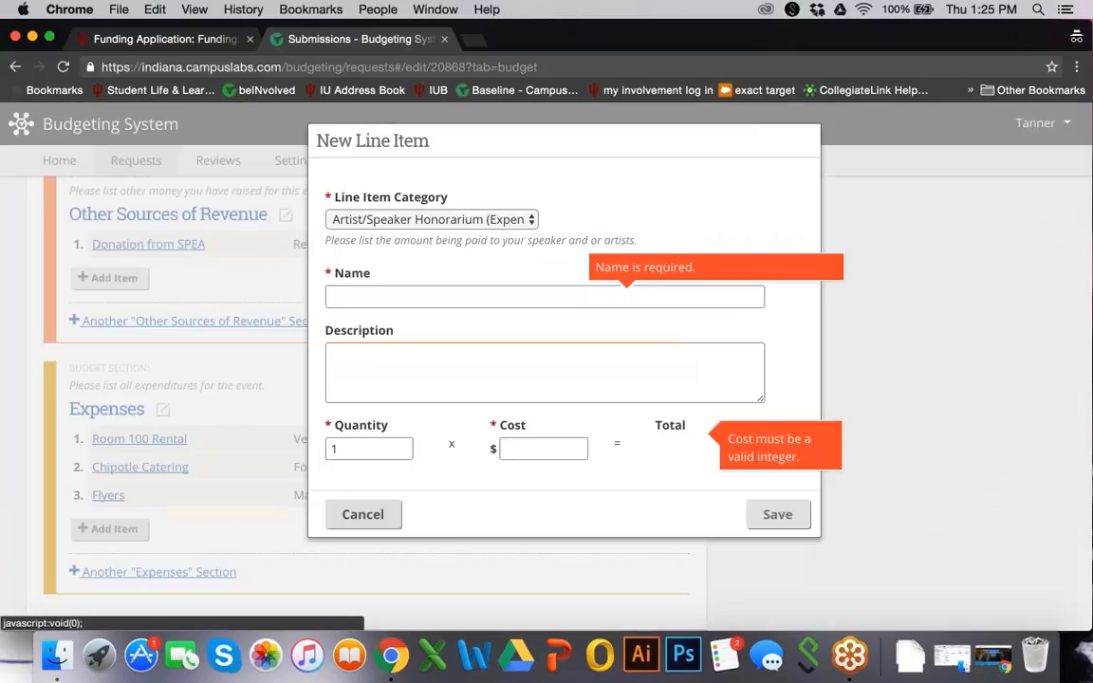
Add an Other-category expense 'Games' with quantity 5 at $50 each
left_click(413, 221)
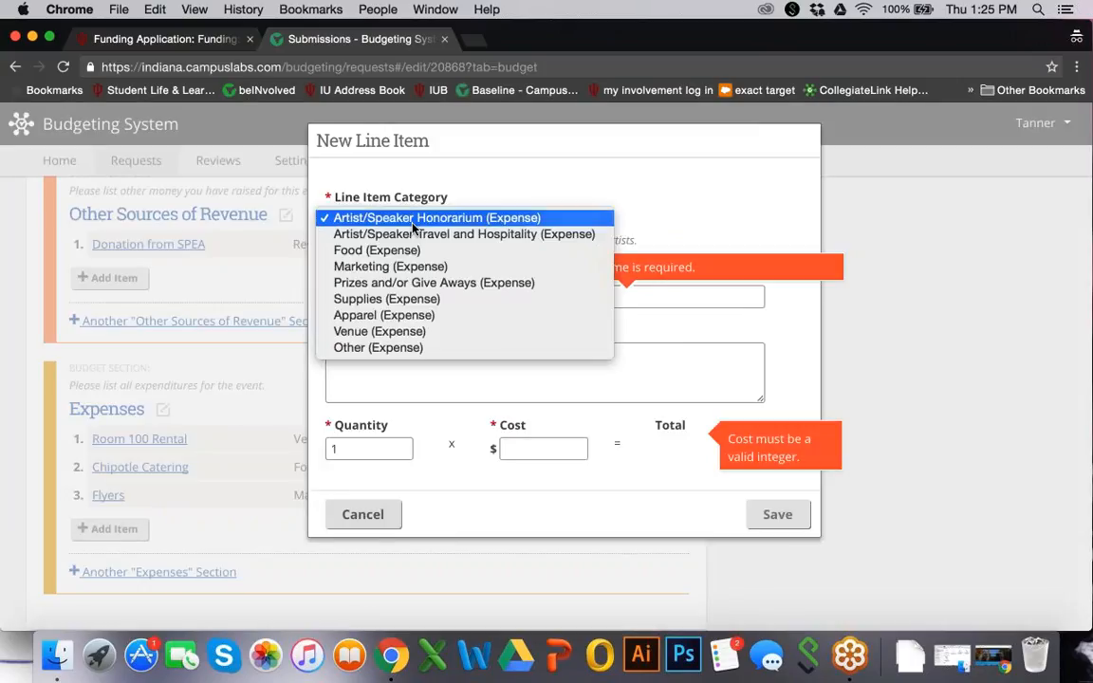
left_click(387, 348)
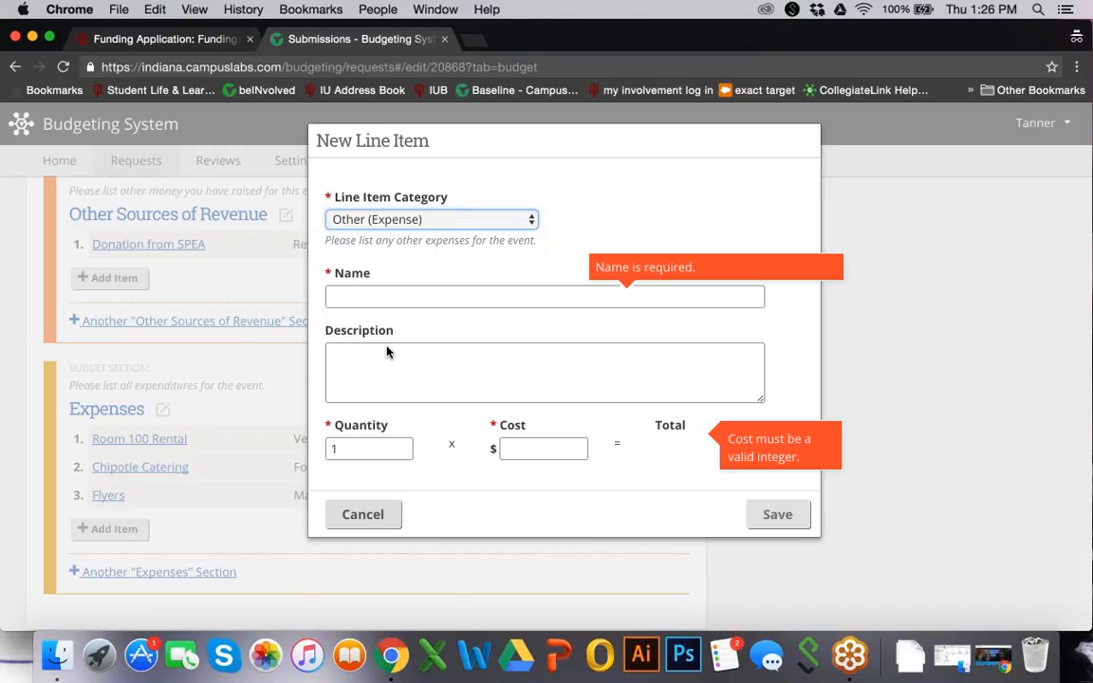
left_click(409, 298)
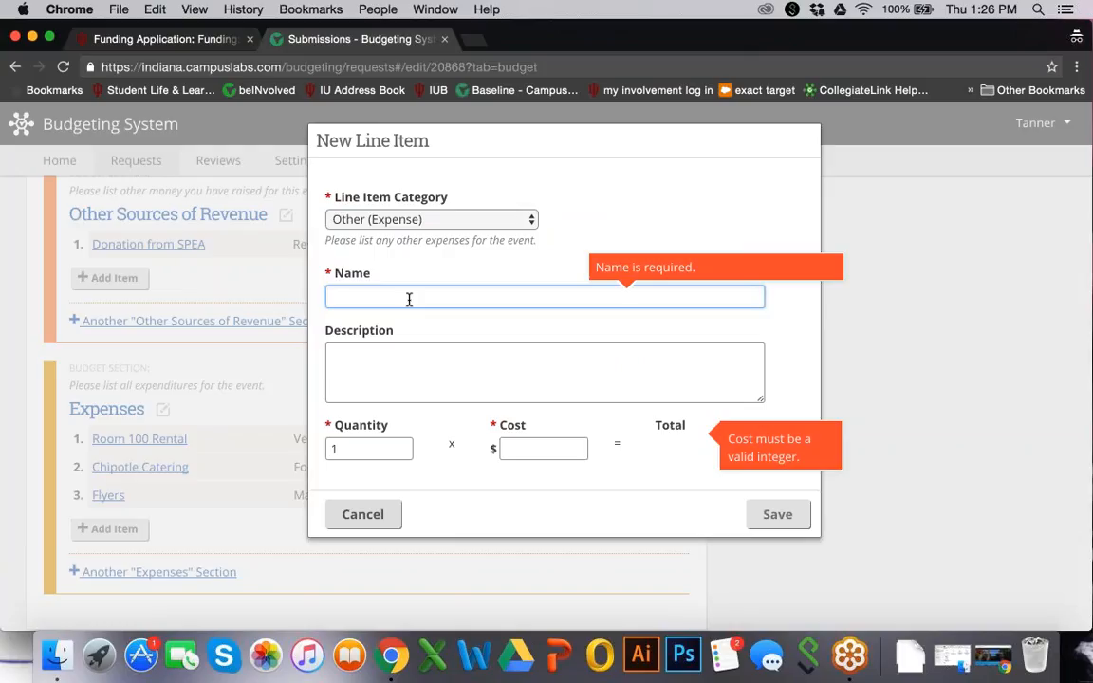
type("Gam")
type("es")
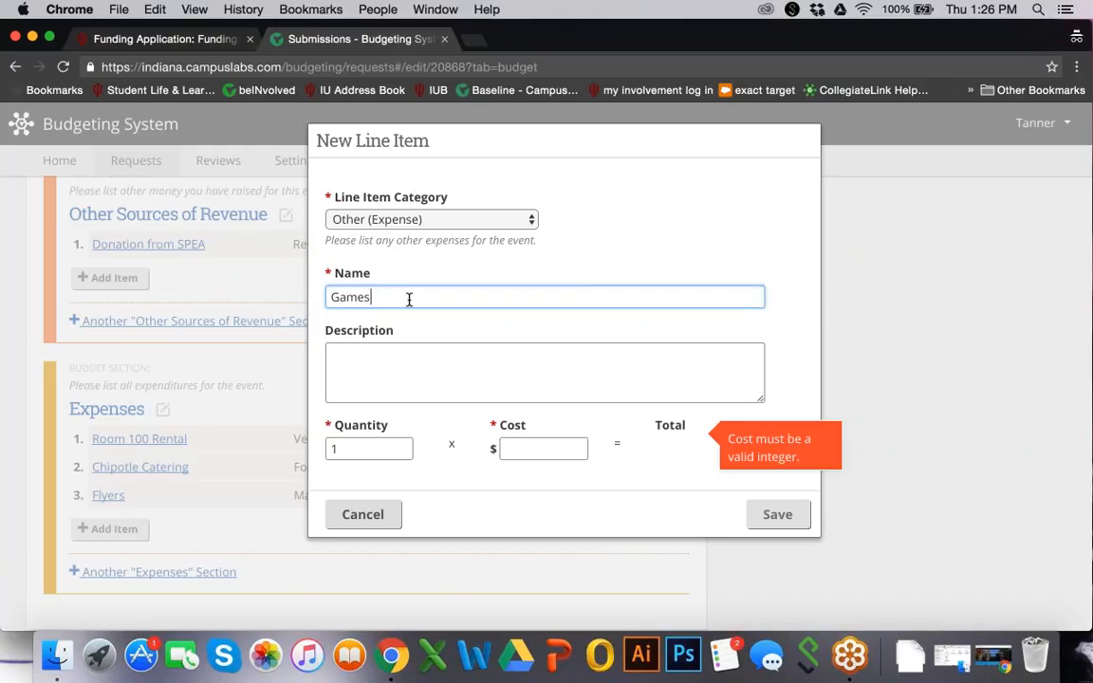
double_click(363, 447)
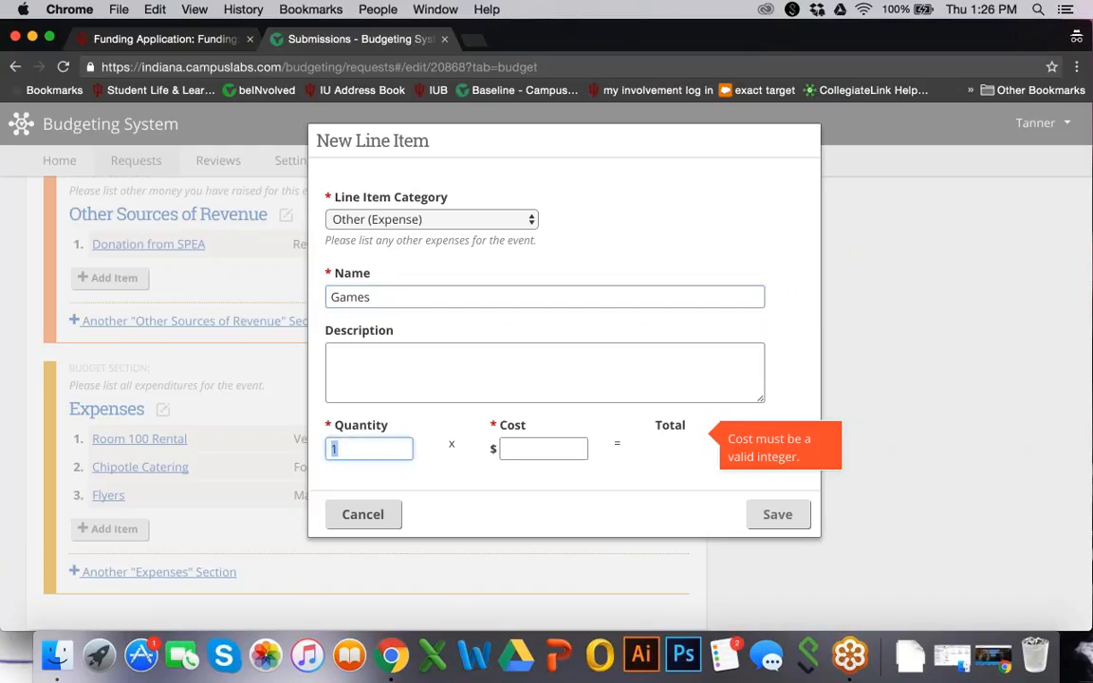
type("5")
key("Tab")
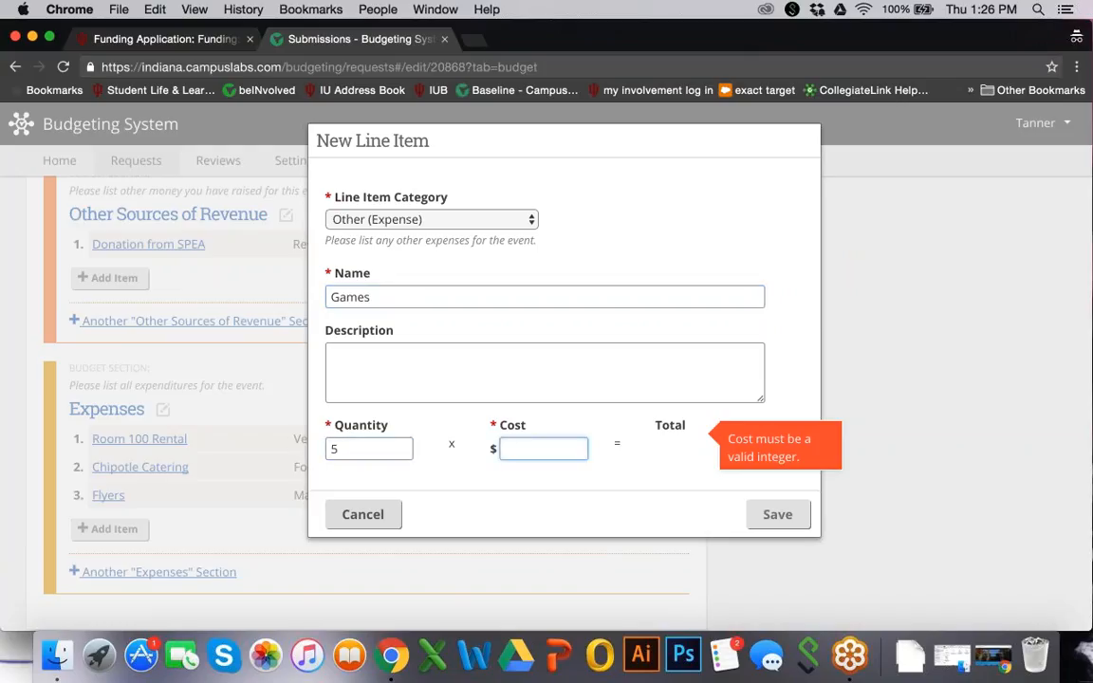
type("50")
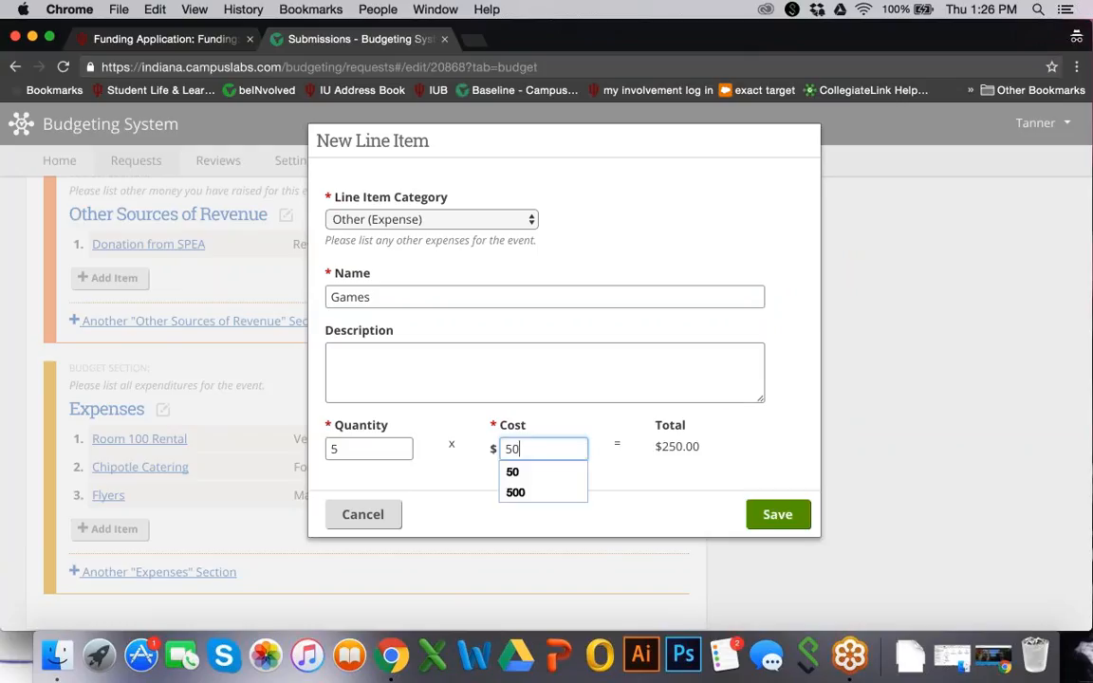
left_click(541, 377)
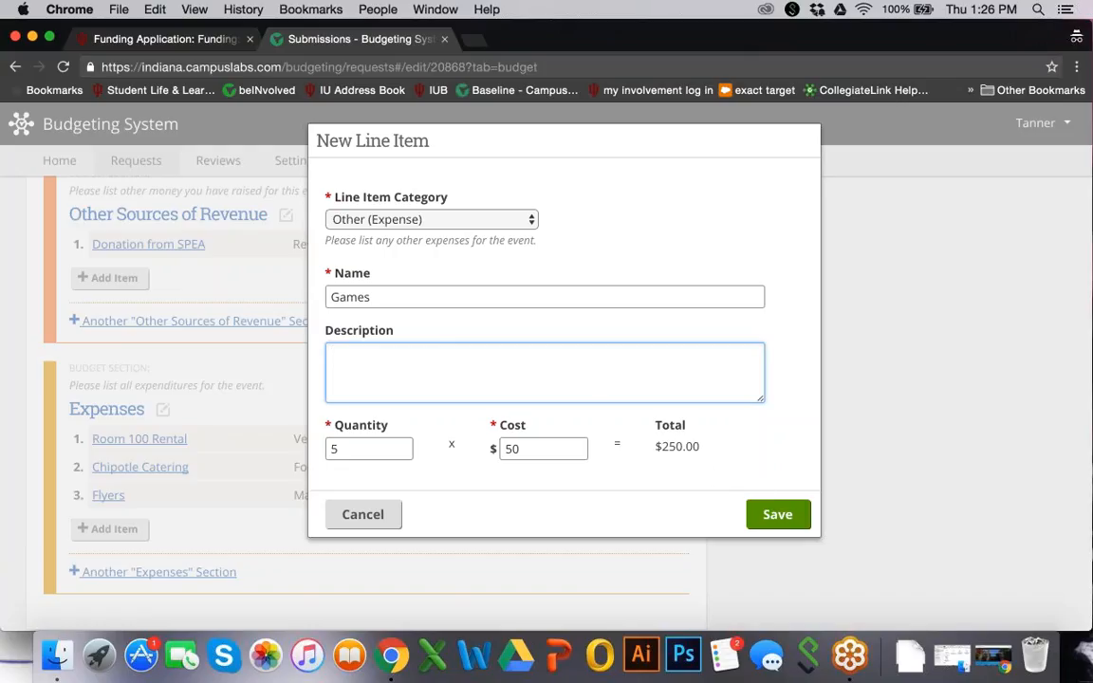
left_click(772, 520)
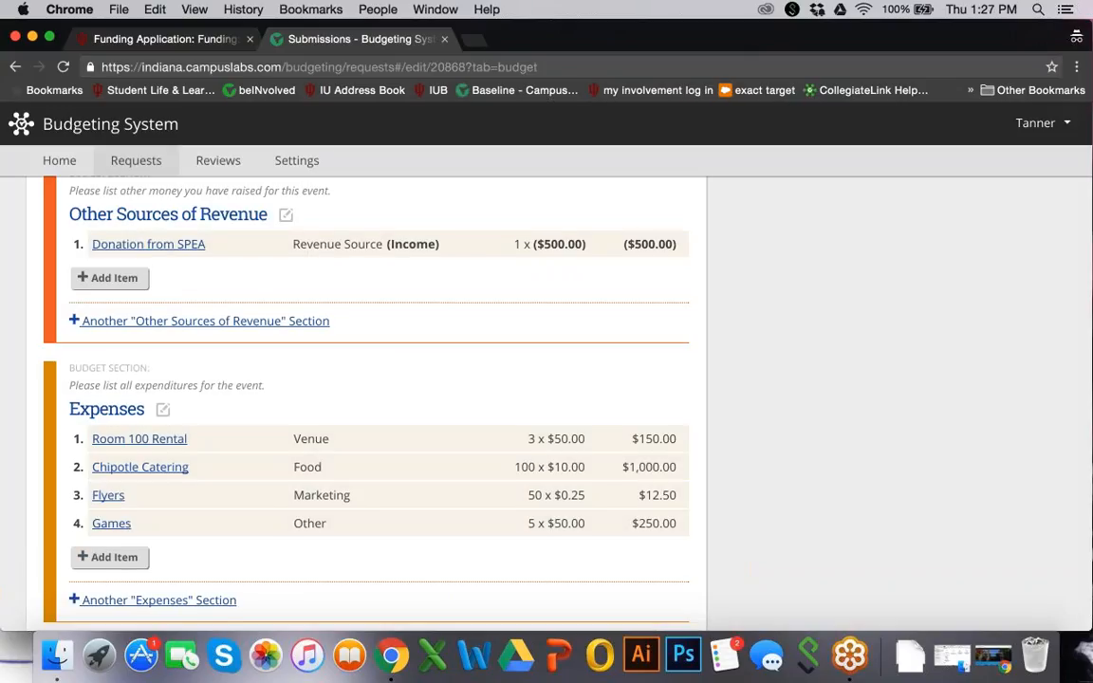
Check the budget totals ($1,412.50 expenses, $500 revenue) and begin another expense item
scroll(370, 399, "up", 5)
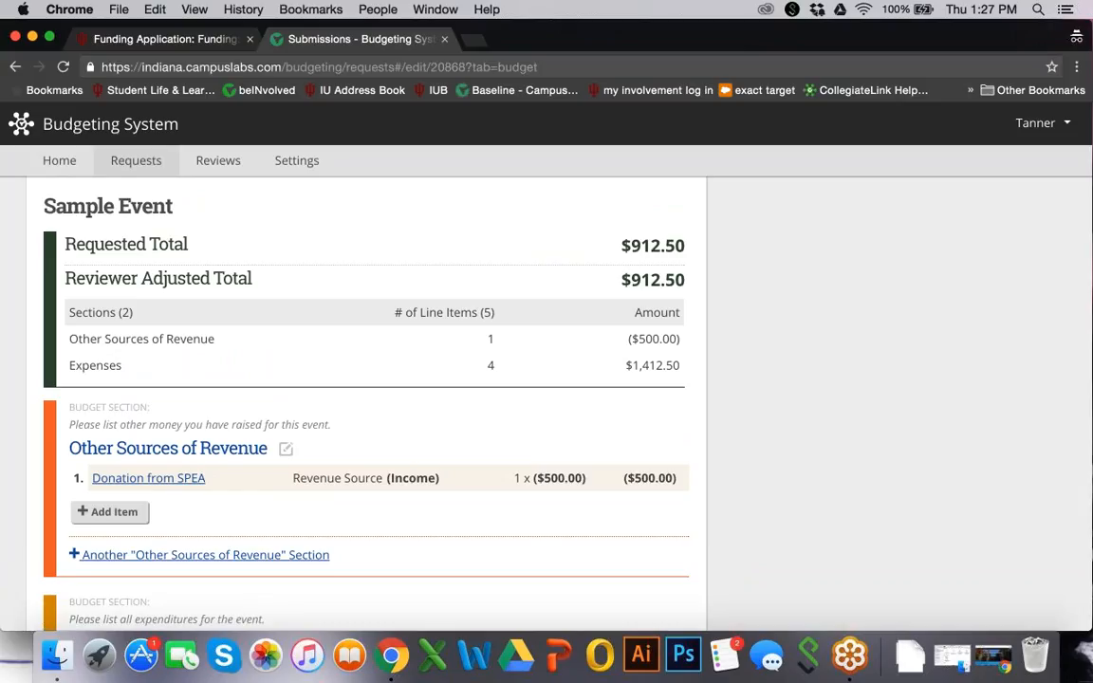
scroll(370, 399, "up", 1)
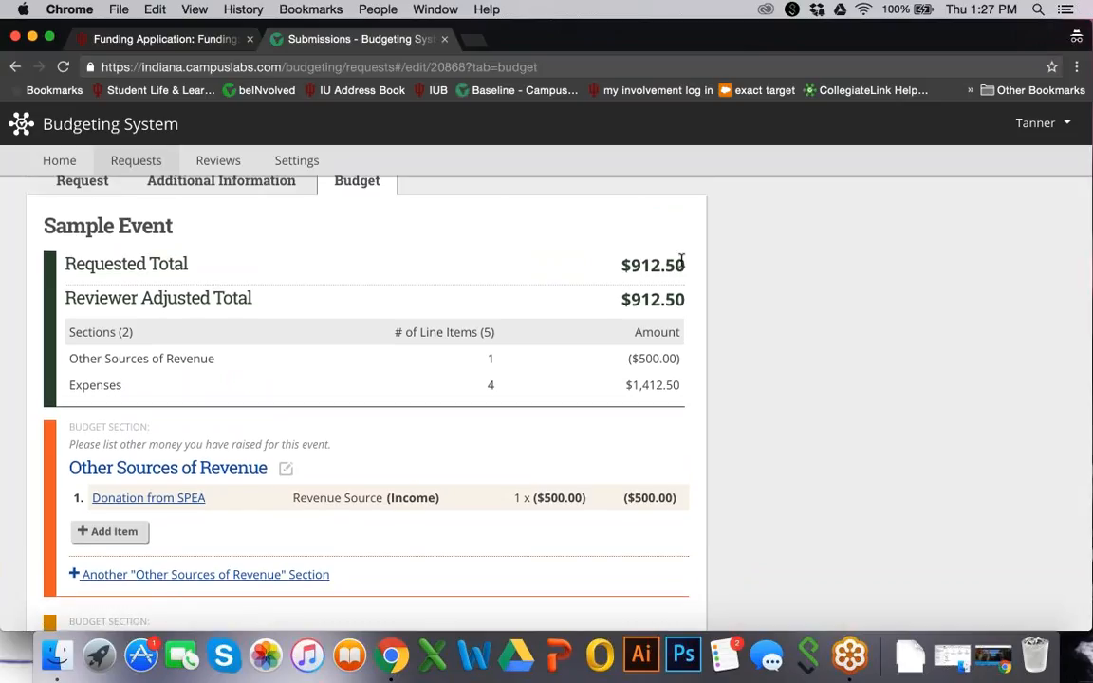
scroll(681, 259, "down", 10)
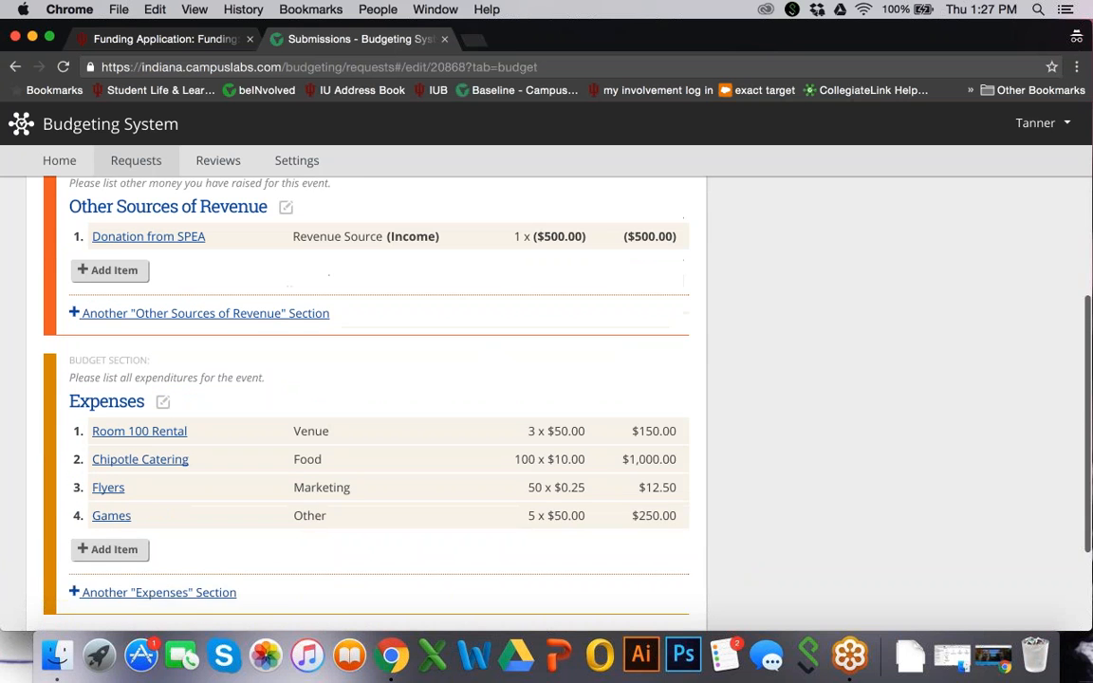
left_click(99, 537)
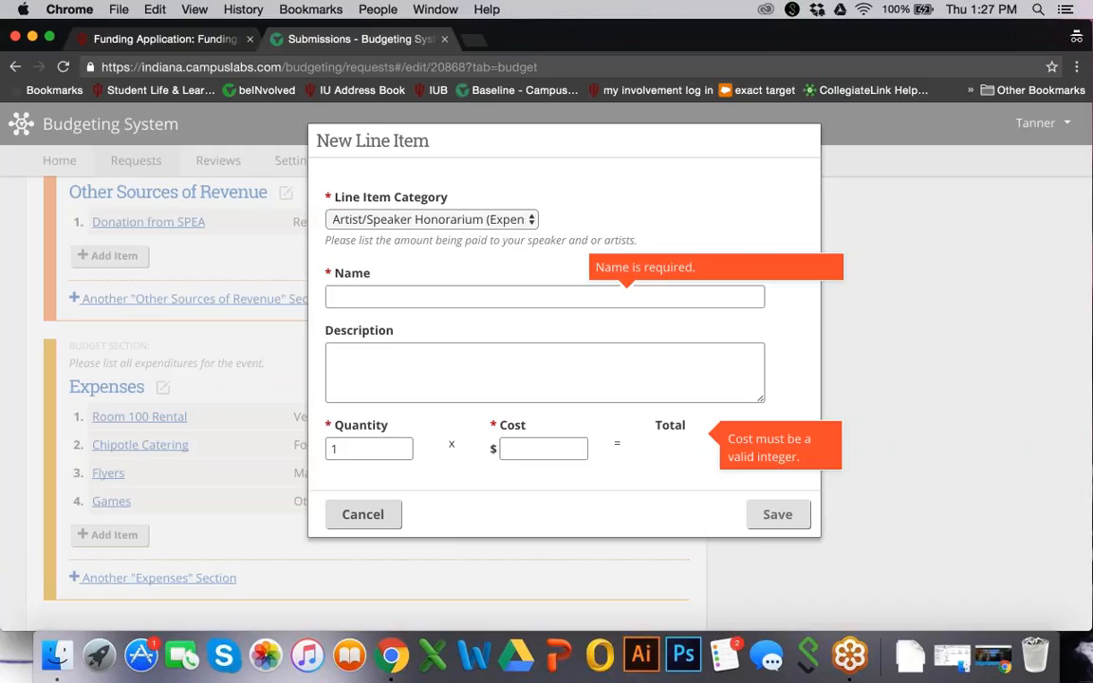
Save the honorarium item named 'Mr. Speaker' with a $500 cost
left_click(332, 297)
type("M")
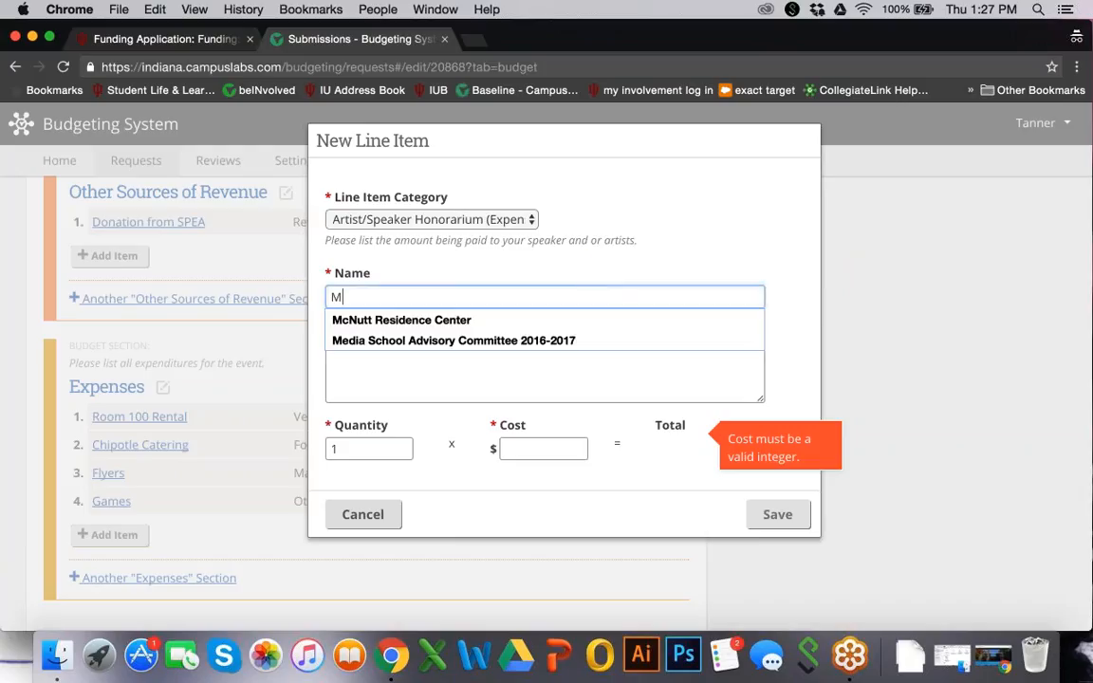
type("r. Speaker")
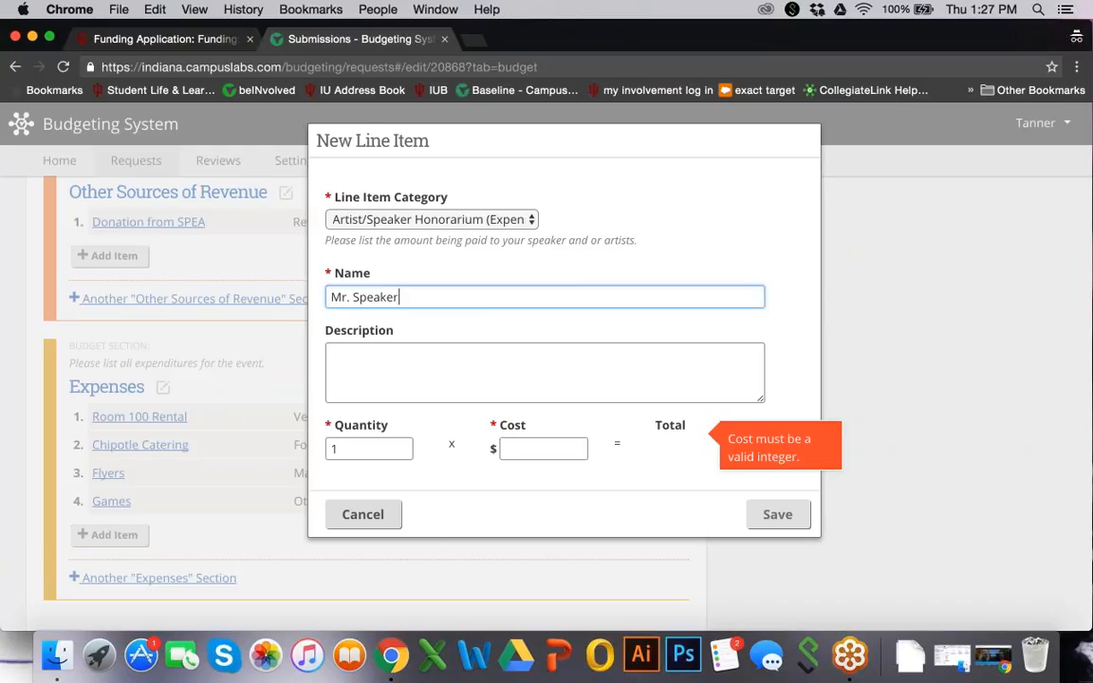
left_click(527, 449)
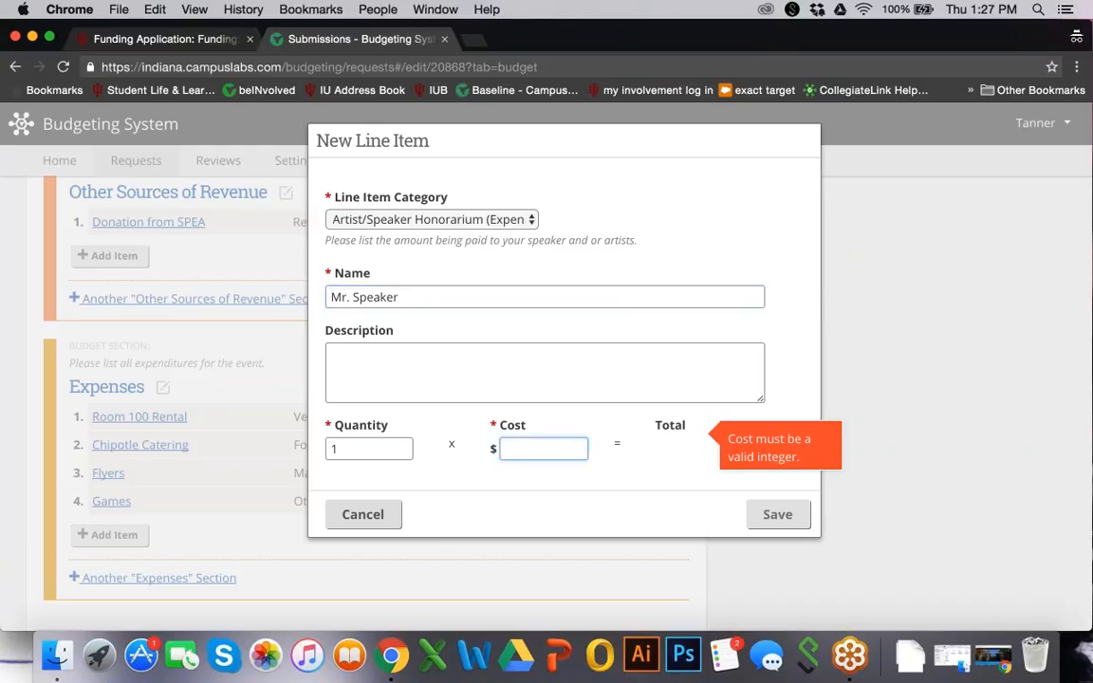
type("500")
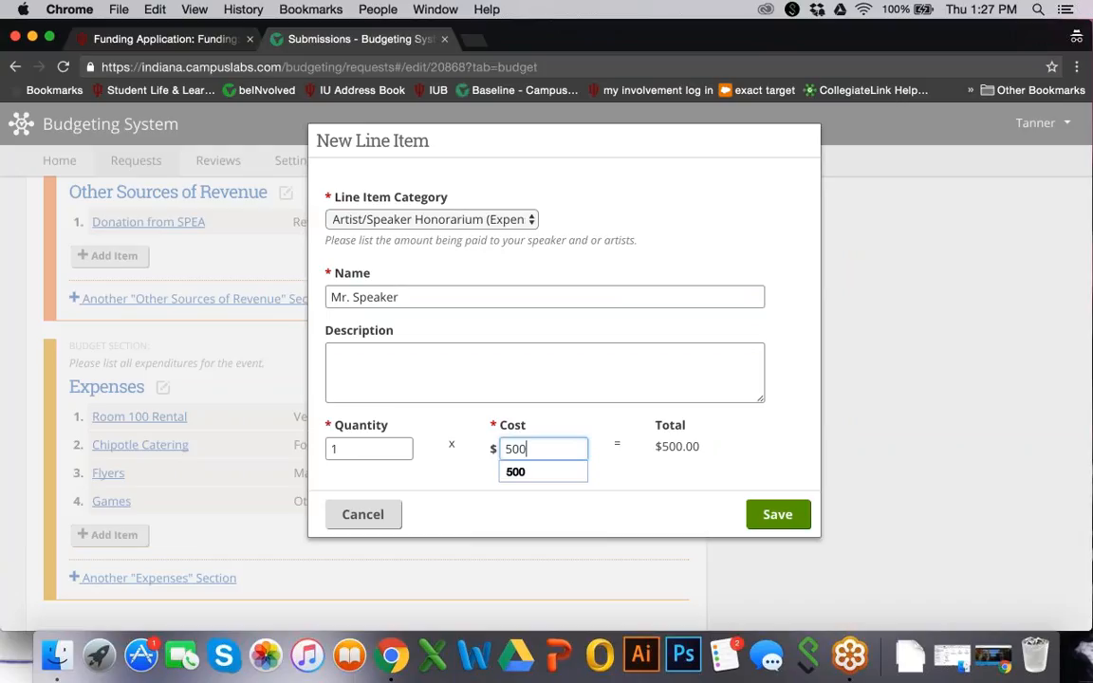
key("Return")
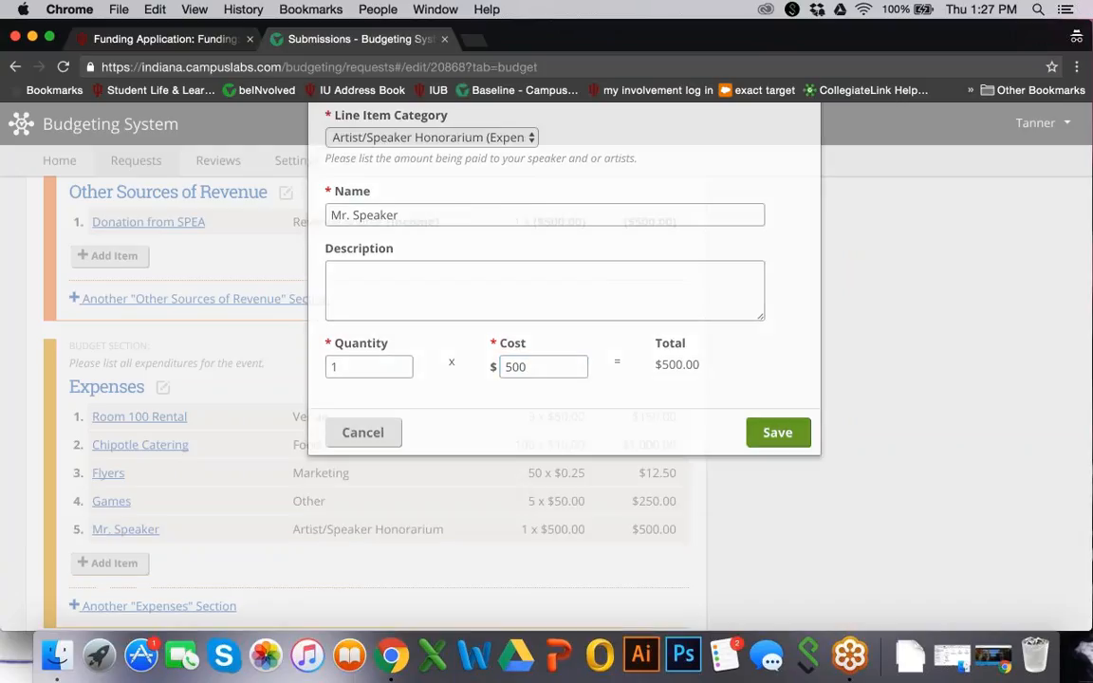
scroll(366, 398, "down", 3)
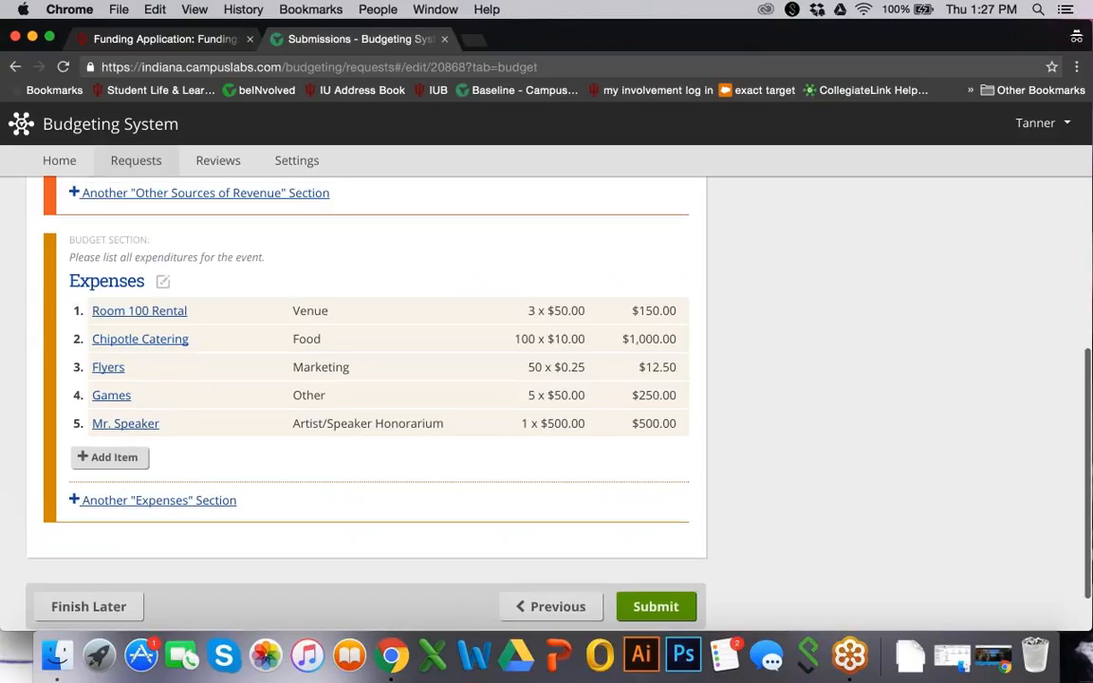
Review the budget line items and totals, then submit the $1,412.50 request
scroll(366, 398, "up", 9)
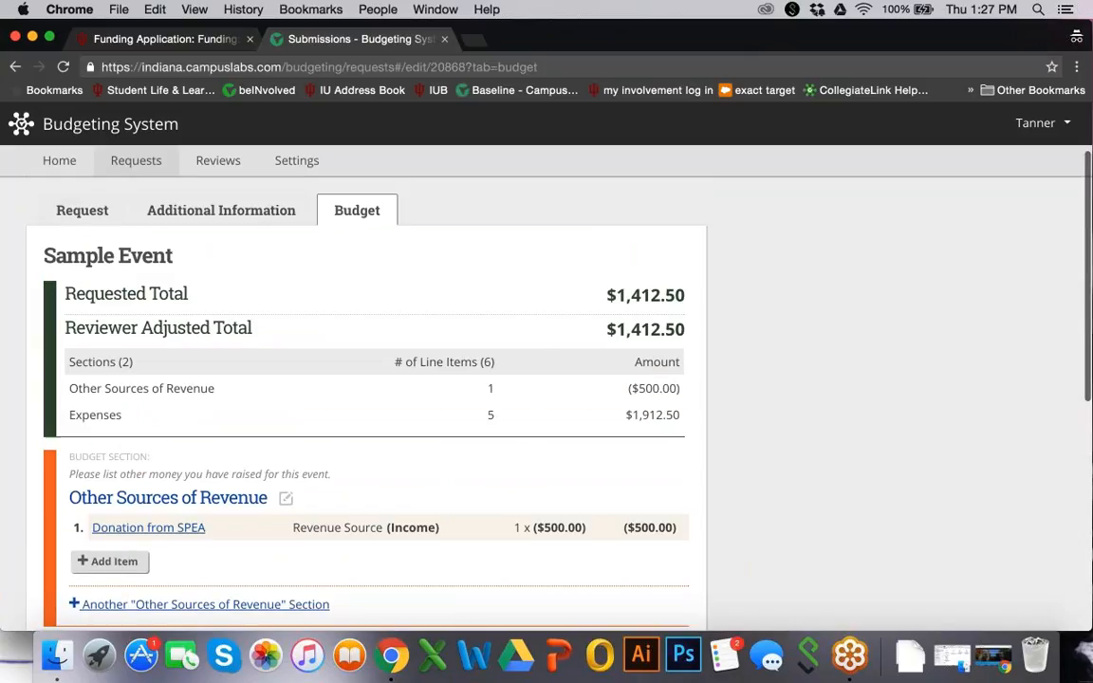
scroll(366, 398, "down", 1)
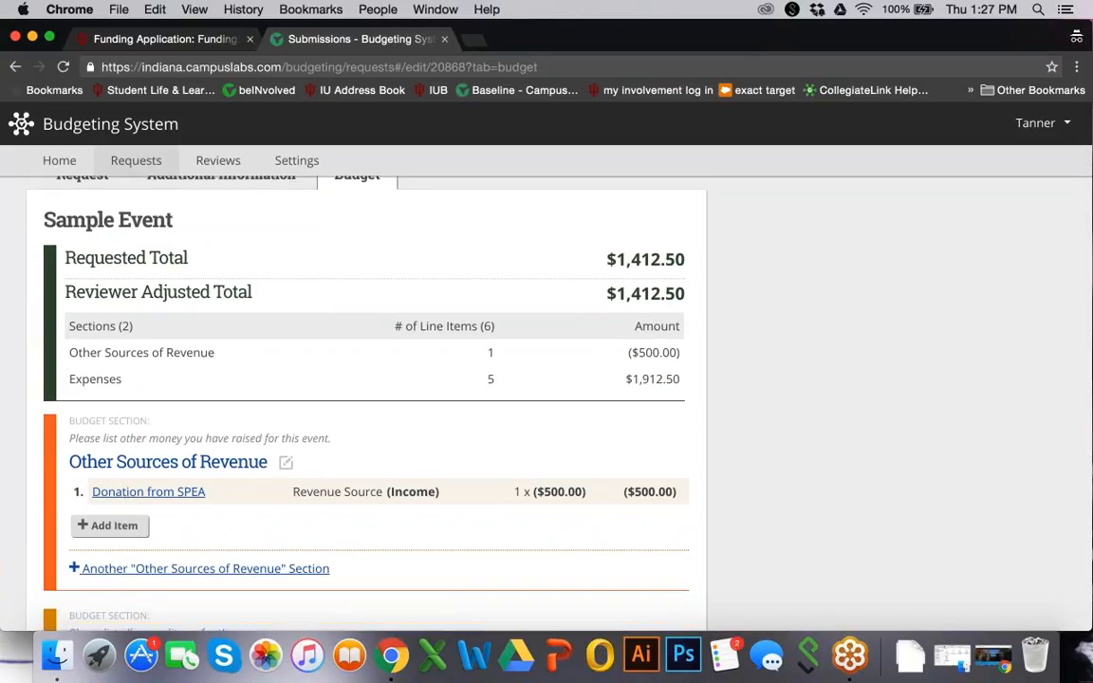
scroll(649, 423, "down", 2)
scroll(650, 424, "up", 3)
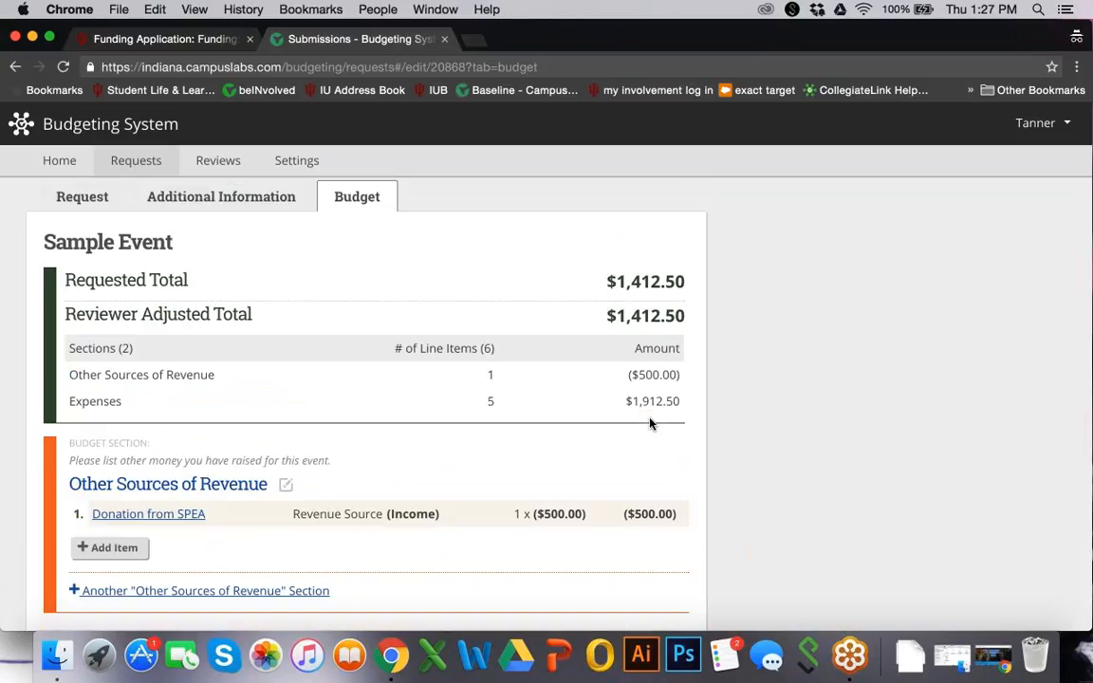
scroll(650, 423, "down", 8)
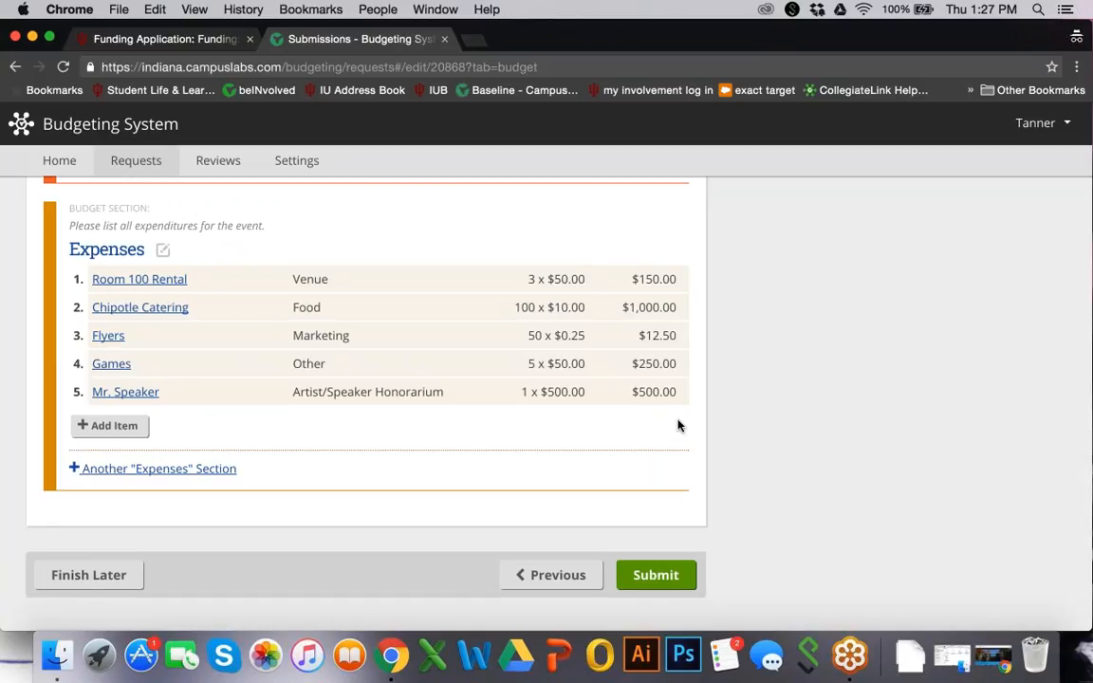
scroll(675, 426, "up", 12)
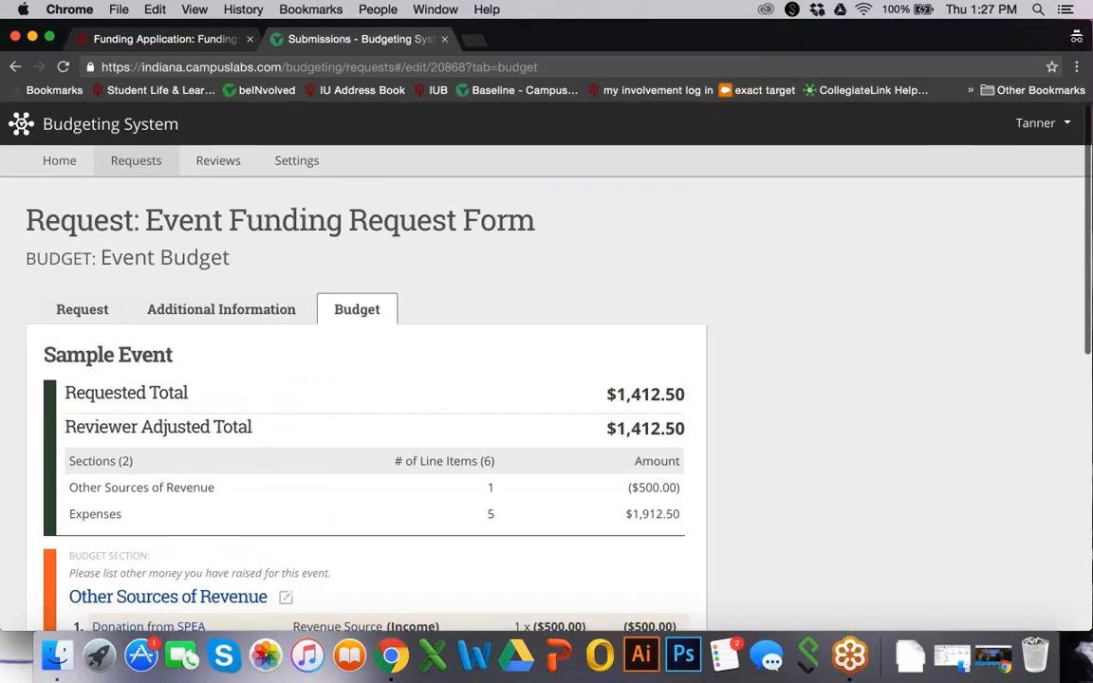
scroll(550, 379, "down", 2)
scroll(366, 398, "down", 4)
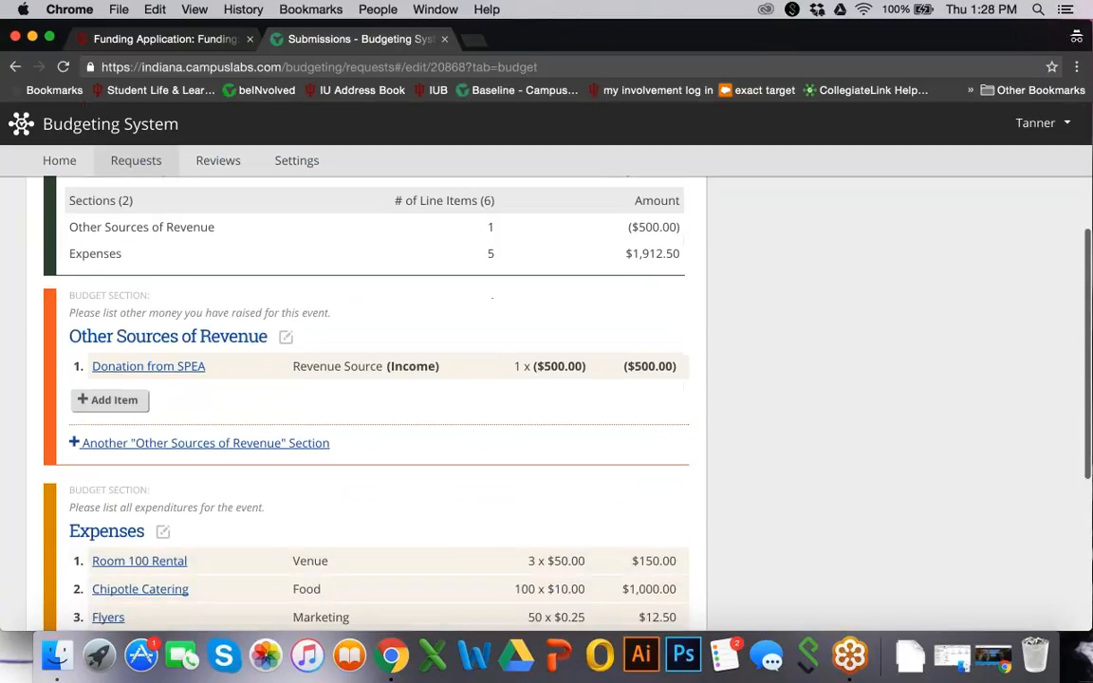
scroll(366, 399, "down", 3)
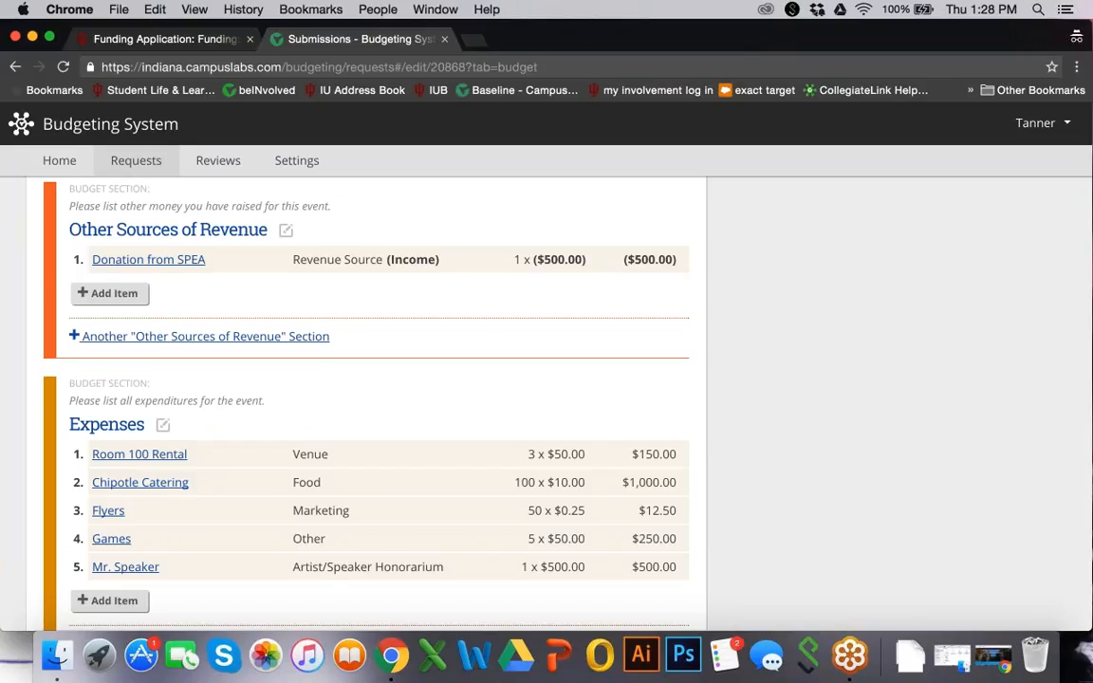
scroll(366, 399, "up", 9)
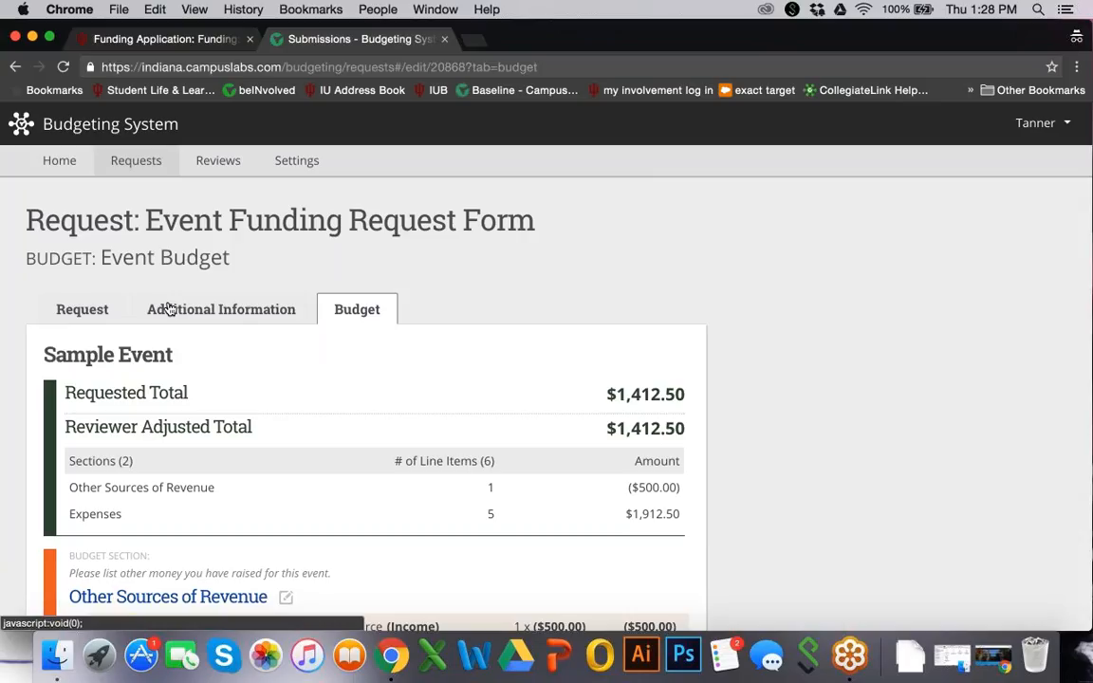
scroll(480, 399, "down", 2)
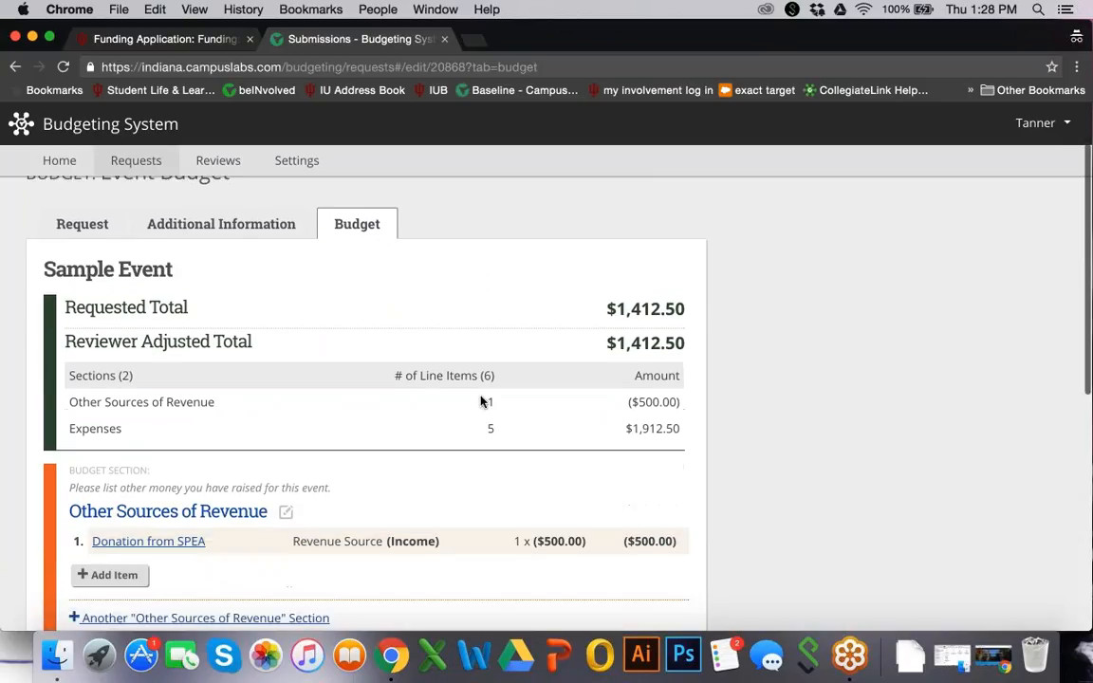
scroll(480, 401, "down", 8)
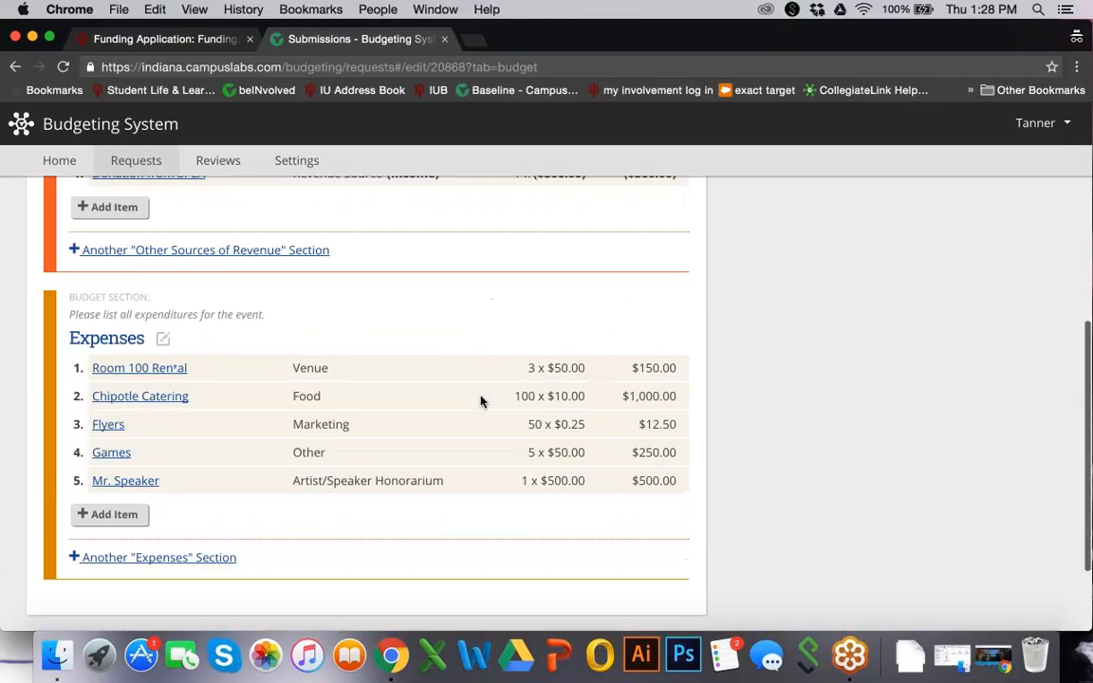
scroll(480, 401, "down", 3)
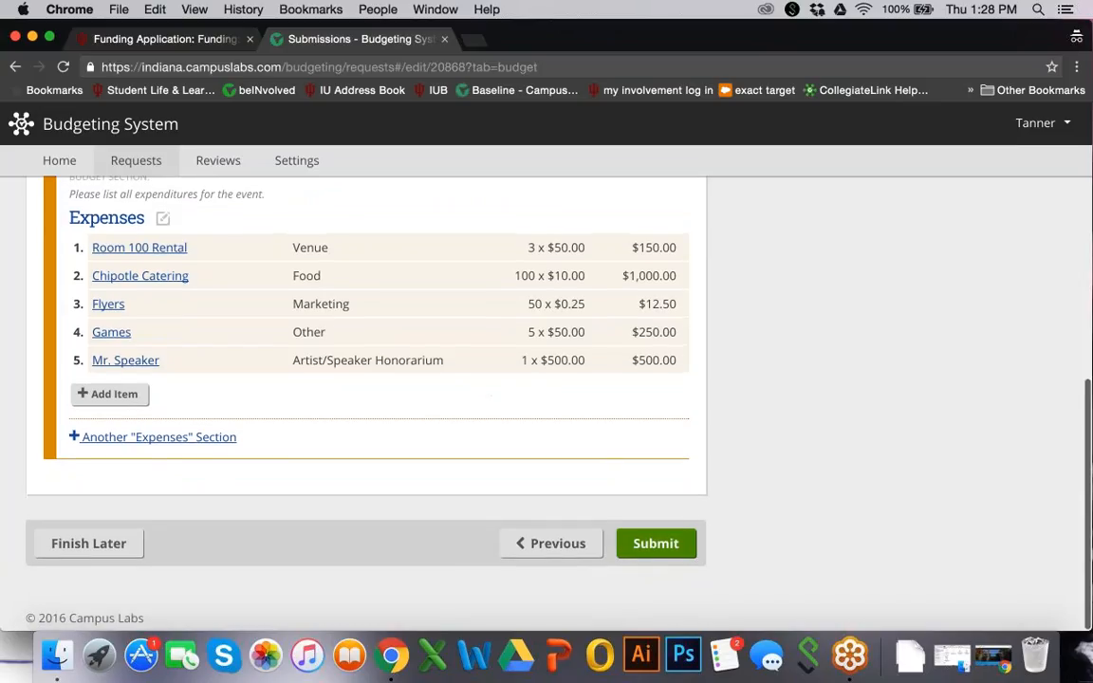
left_click(638, 543)
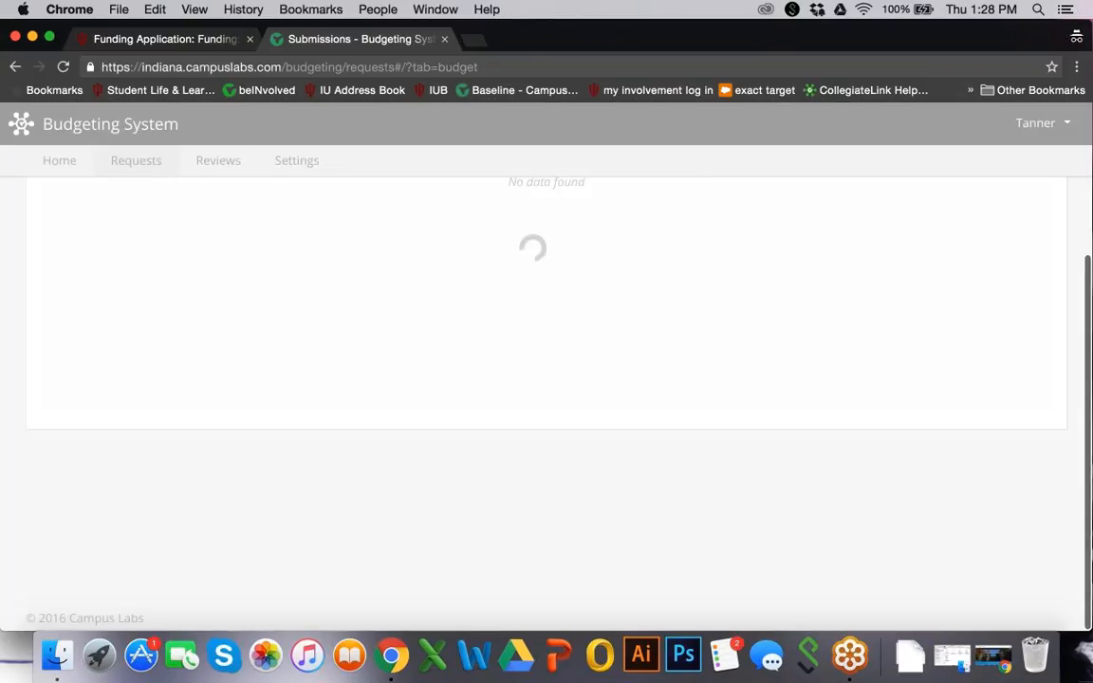
View the Organization Requests list showing Sample Event submitted 9/29/2016 for $1,412.50
scroll(546, 360, "up", 2)
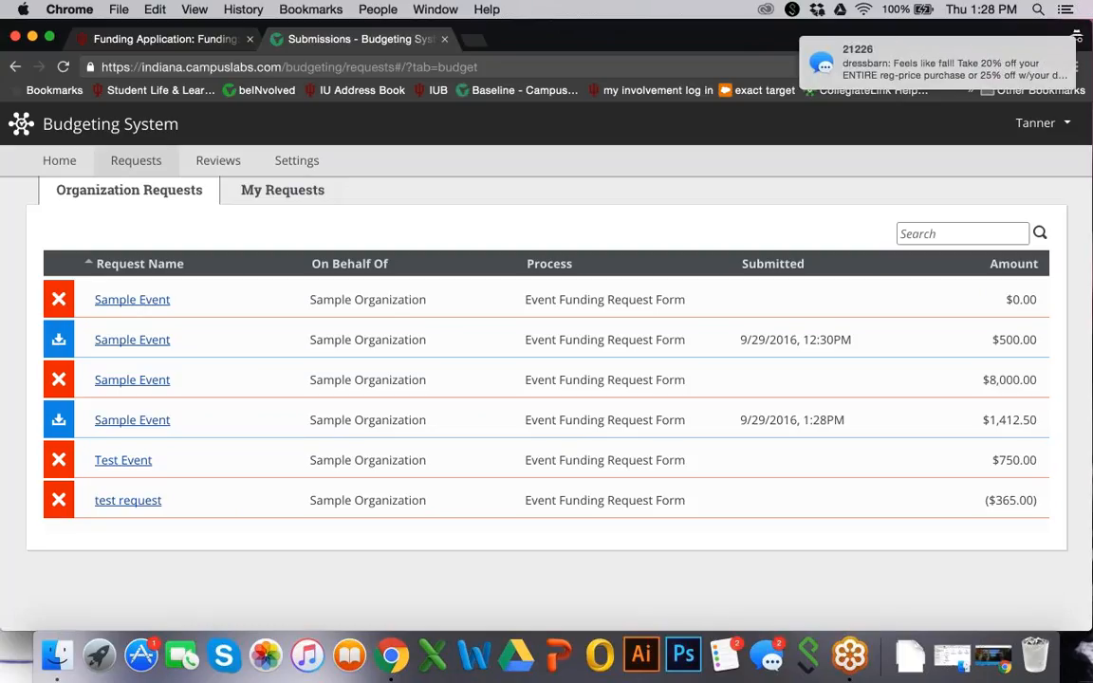
mouse_move(948, 59)
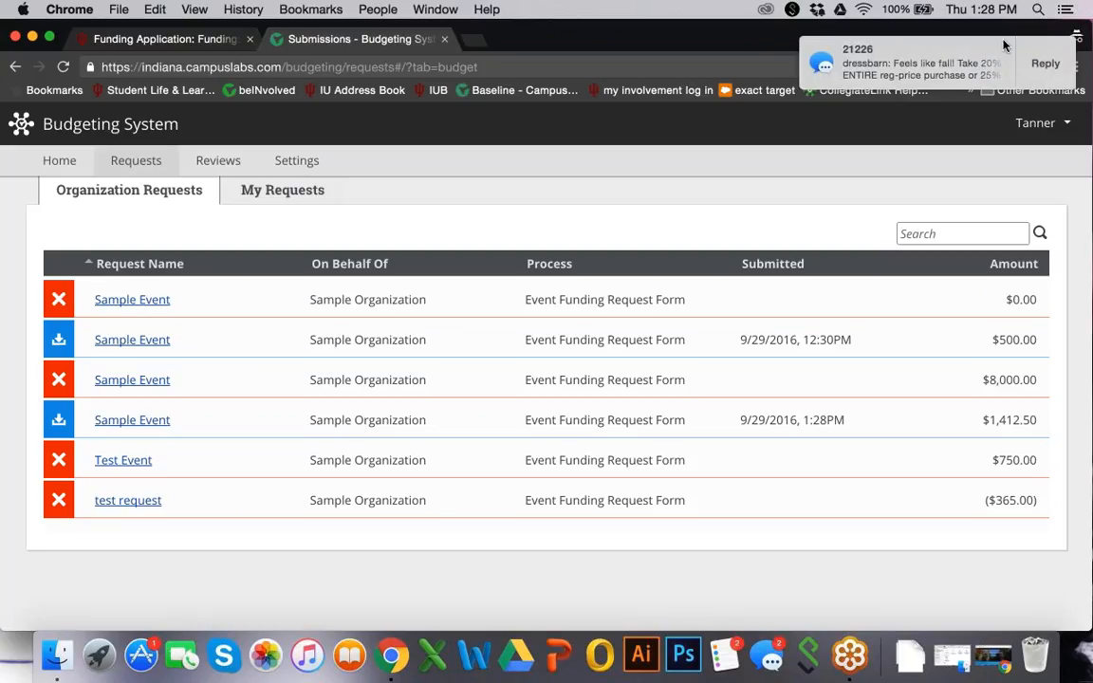